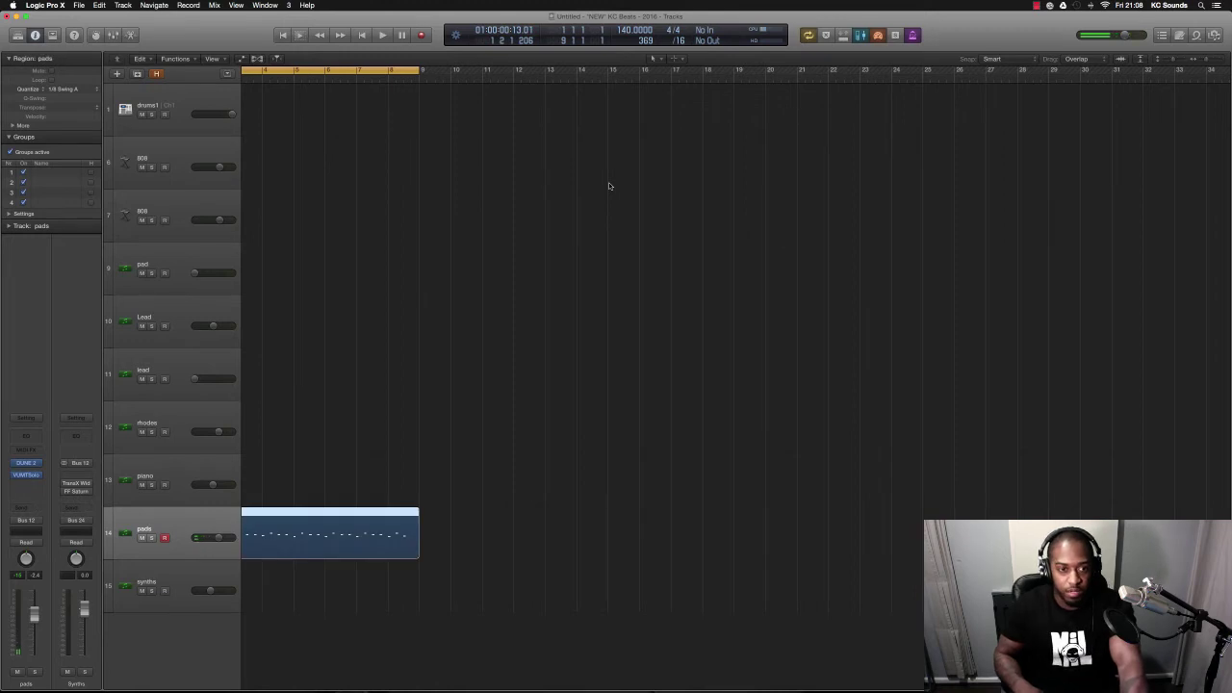
Play back the pads region from the start of the arrangement.
scroll(344, 528, left, 5)
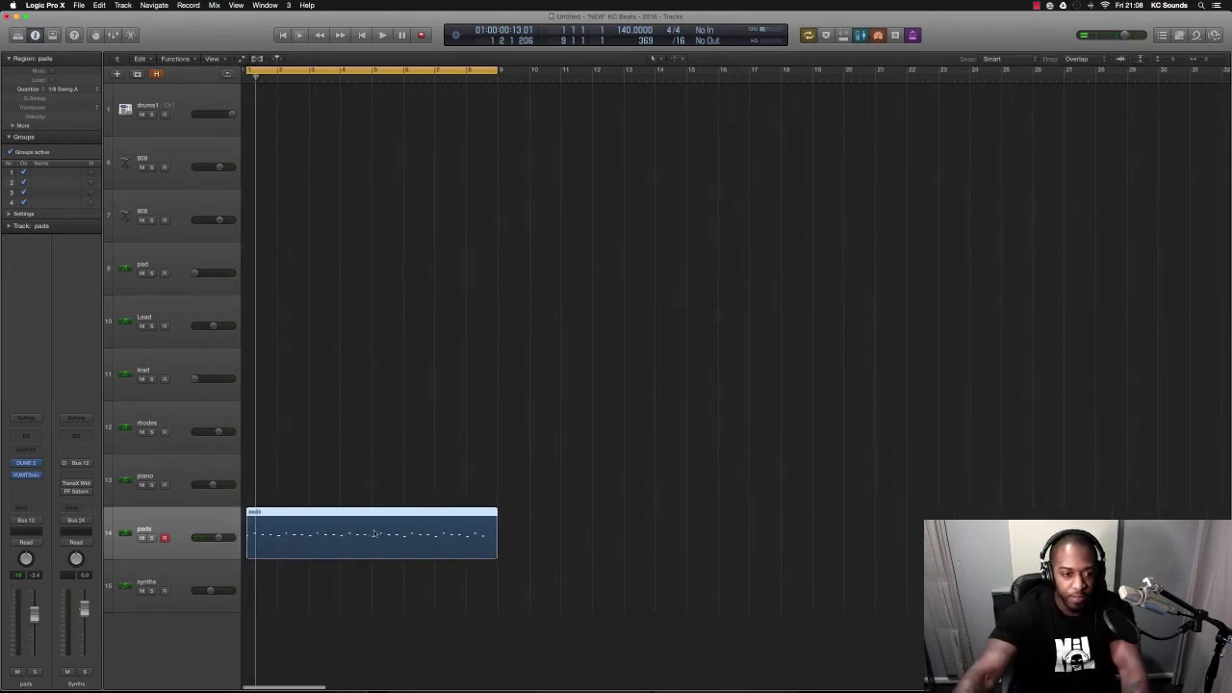
key(space)
key(z)
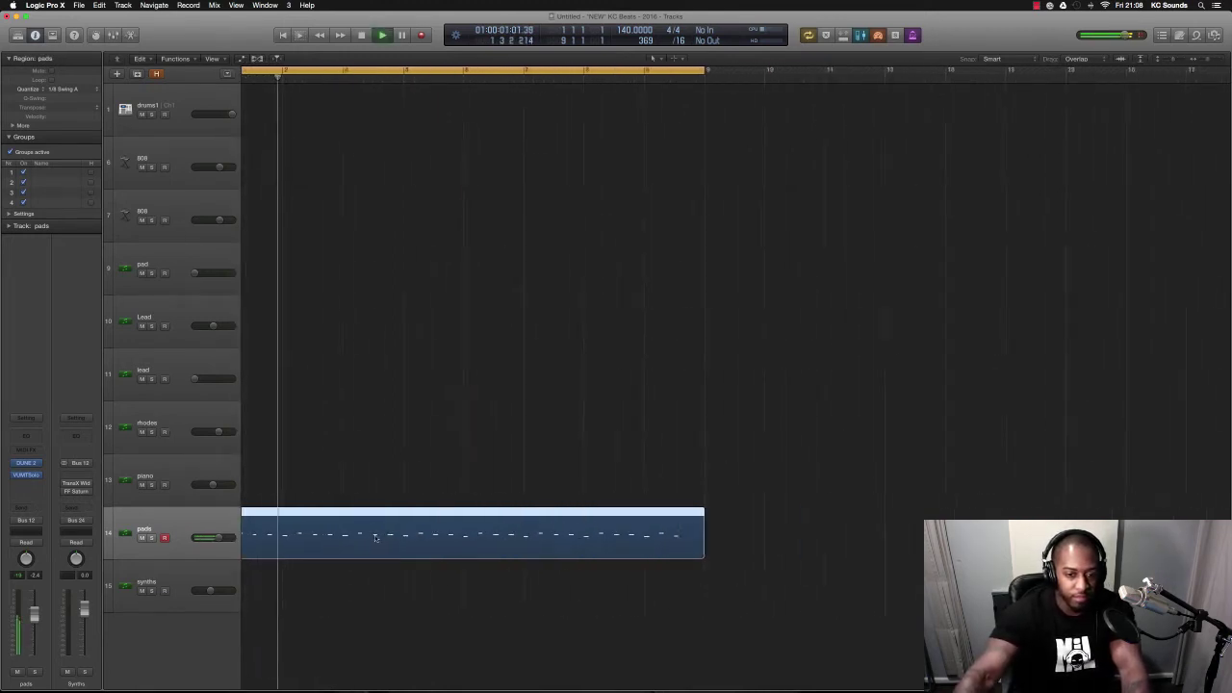
scroll(298, 493, left, 2)
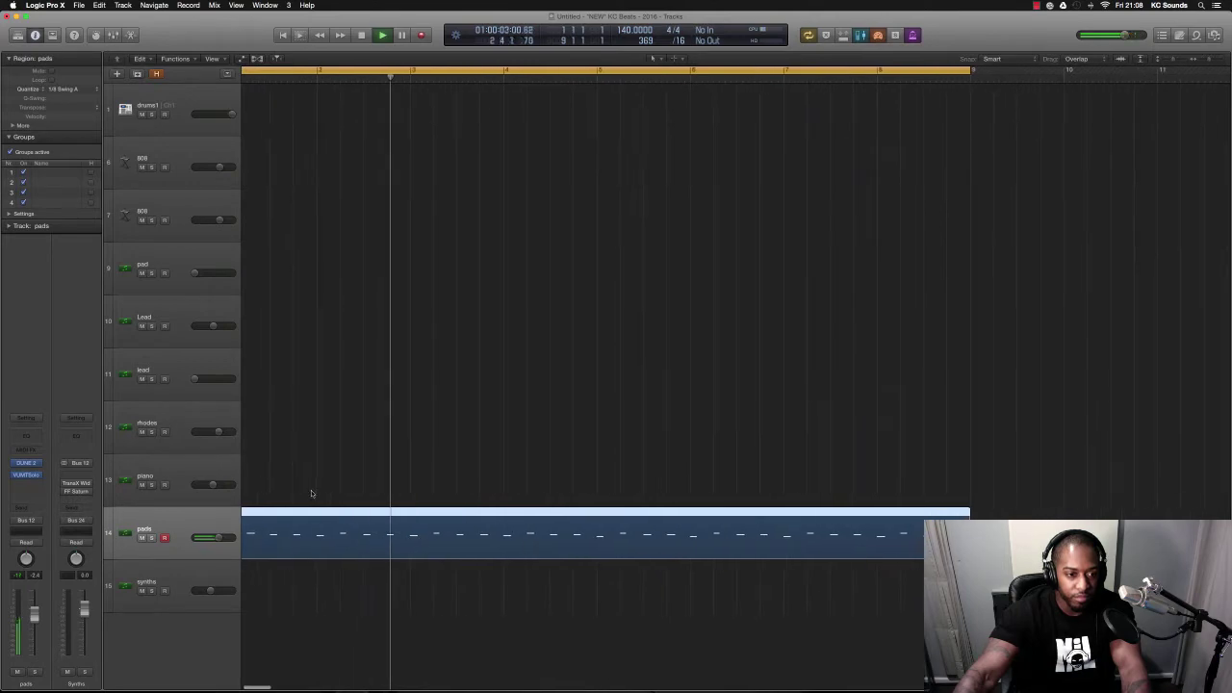
Move the pads region to the Lead track (track 10) and raise that track's volume.
click(183, 578)
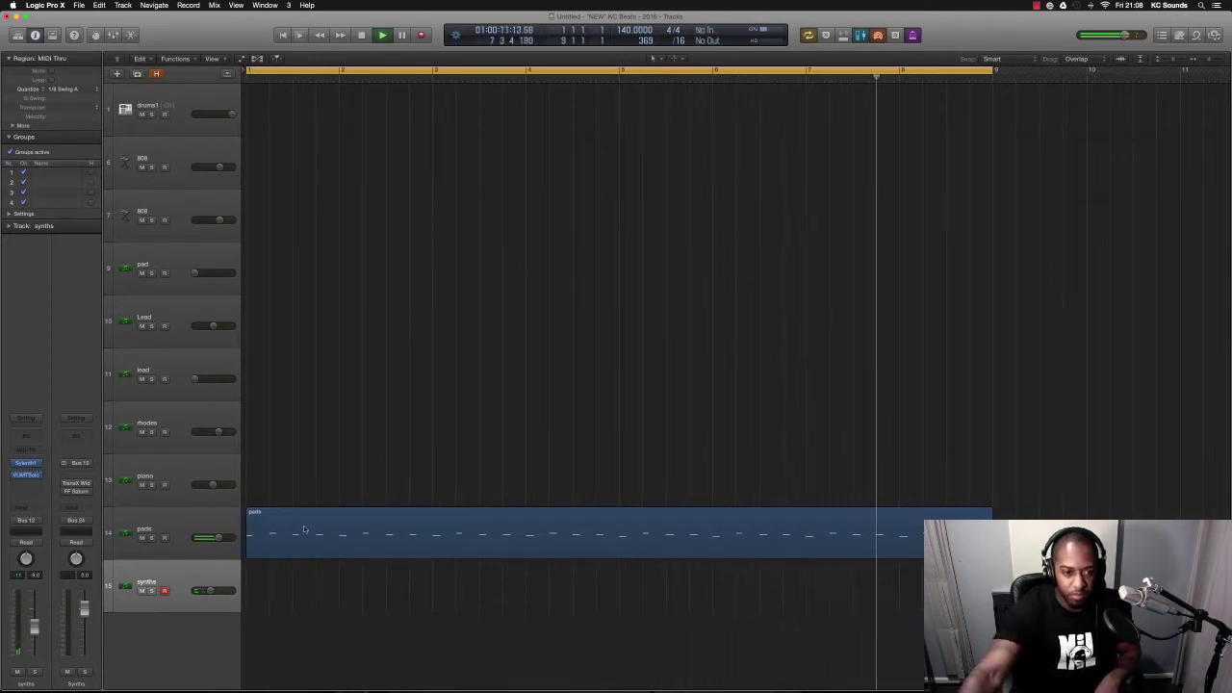
drag(304, 529, 299, 337)
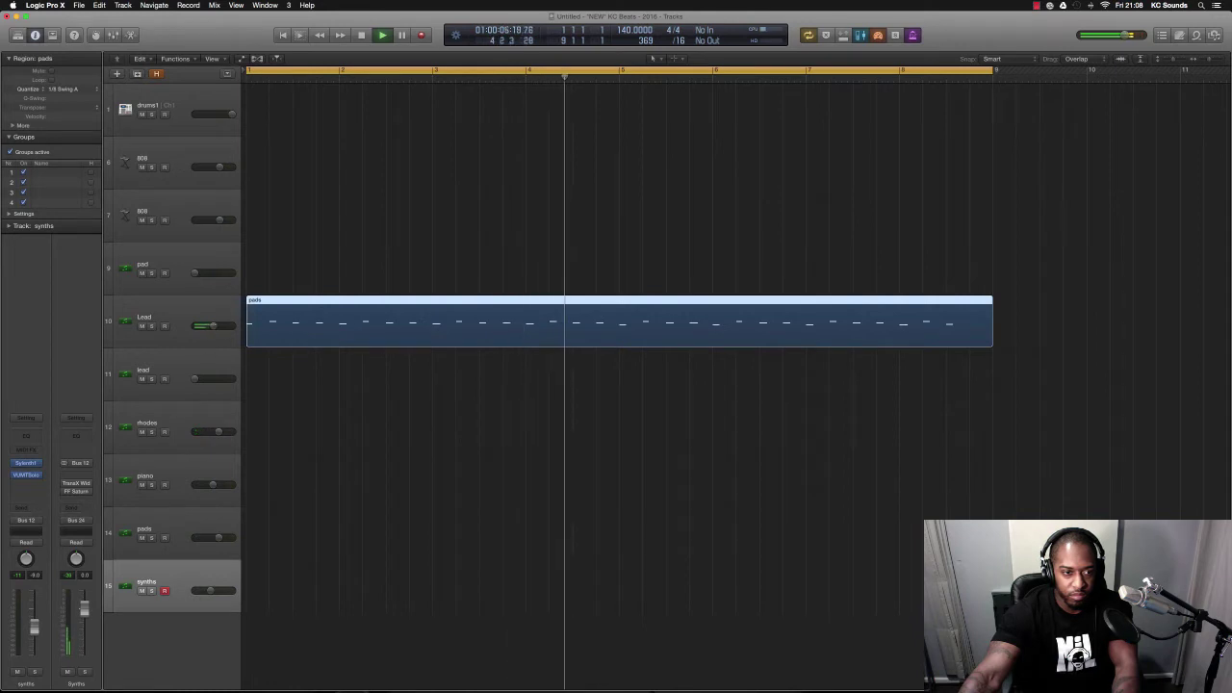
drag(214, 327, 229, 326)
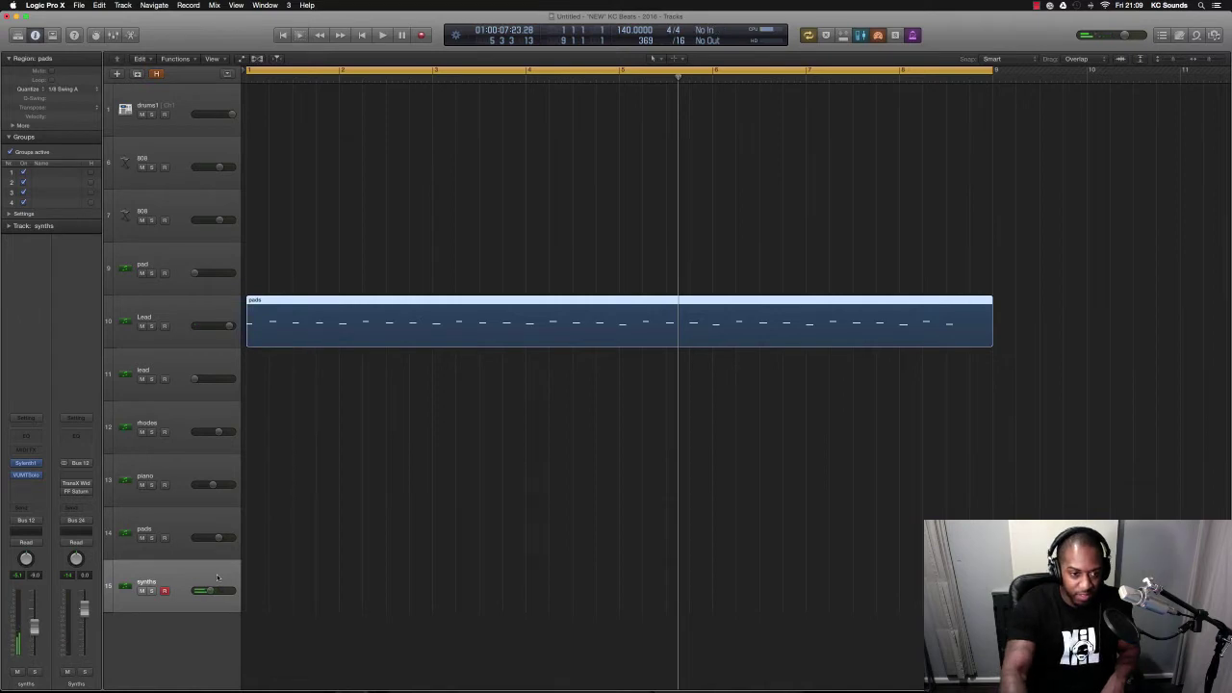
Select the piano track and rehearse a piano part against the melody from bar 1.
key(Up)
key(Up)
key(Down)
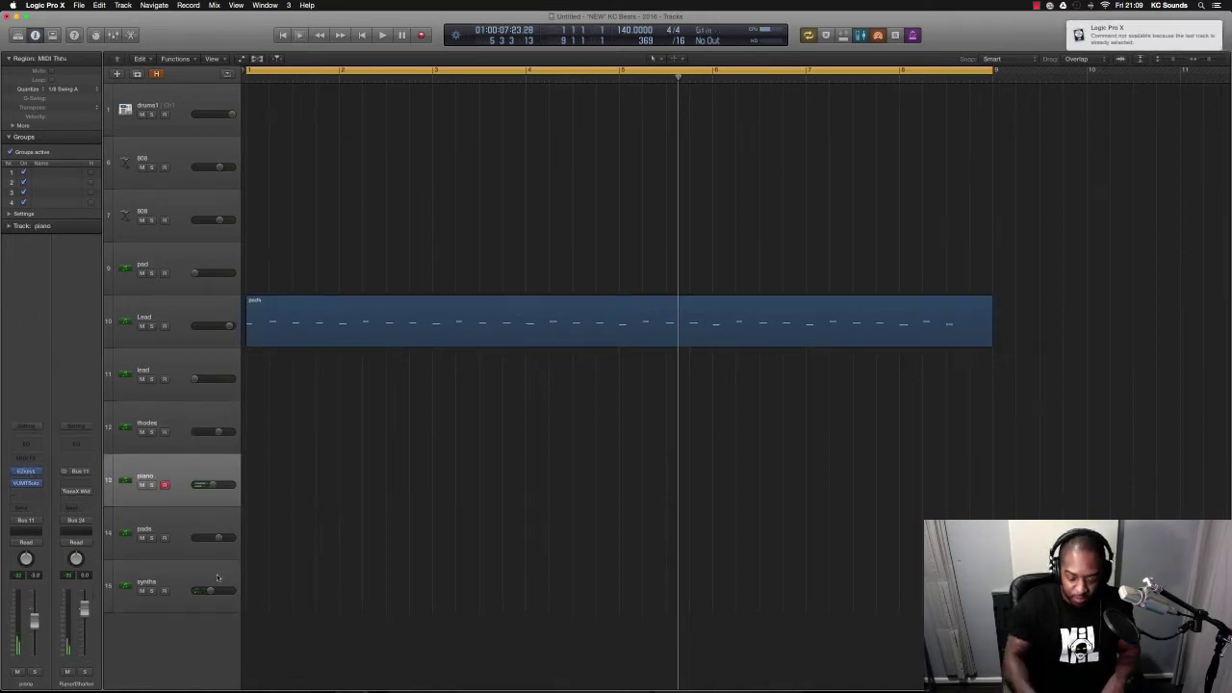
key(Return)
key(space)
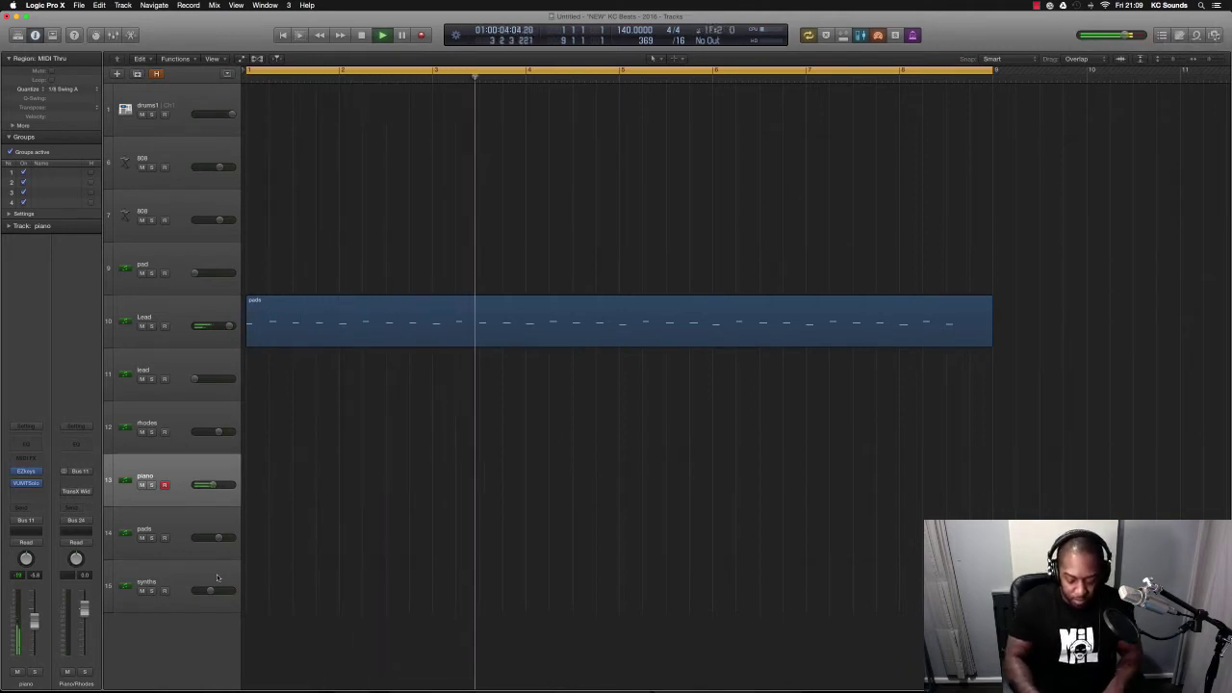
key(space)
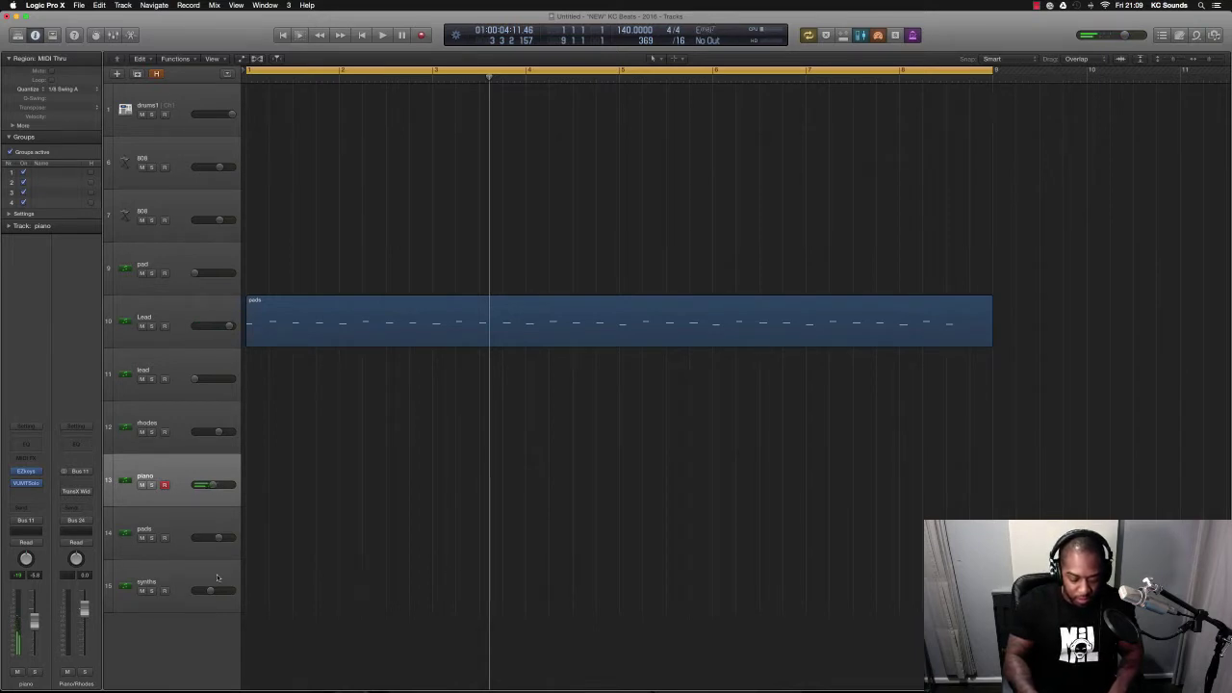
Play piano chords over the looping melody and capture the performance as a region on the piano track.
key(Return)
key(space)
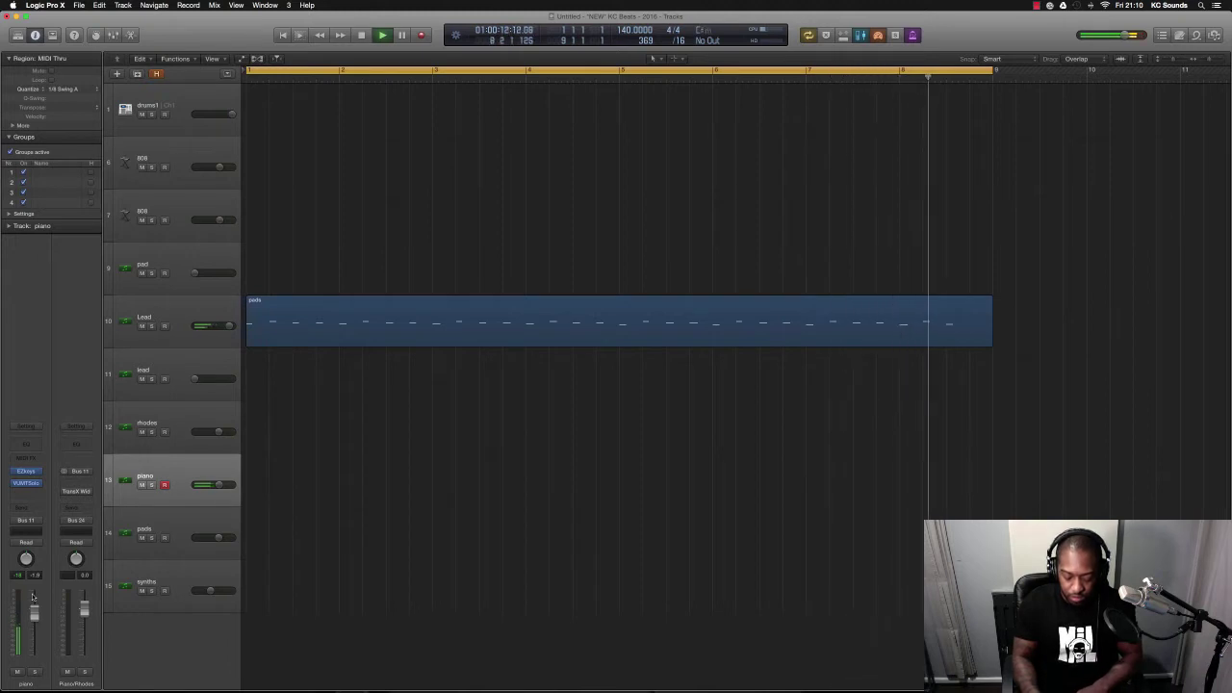
key(space)
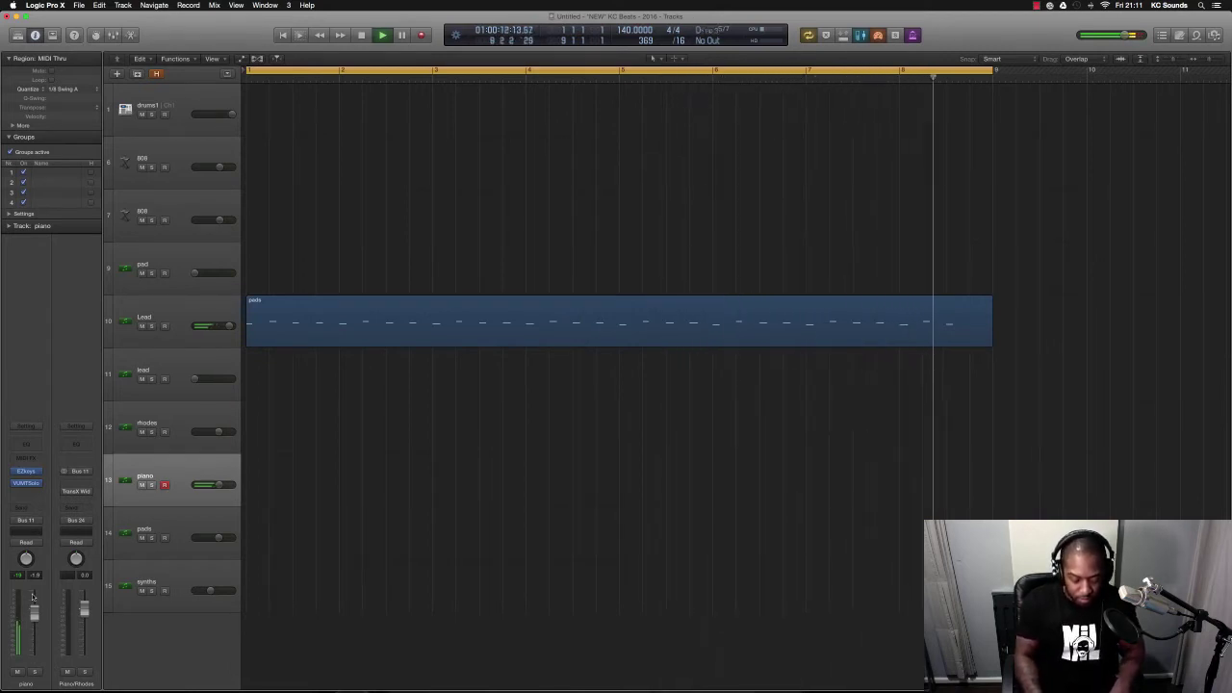
key(space)
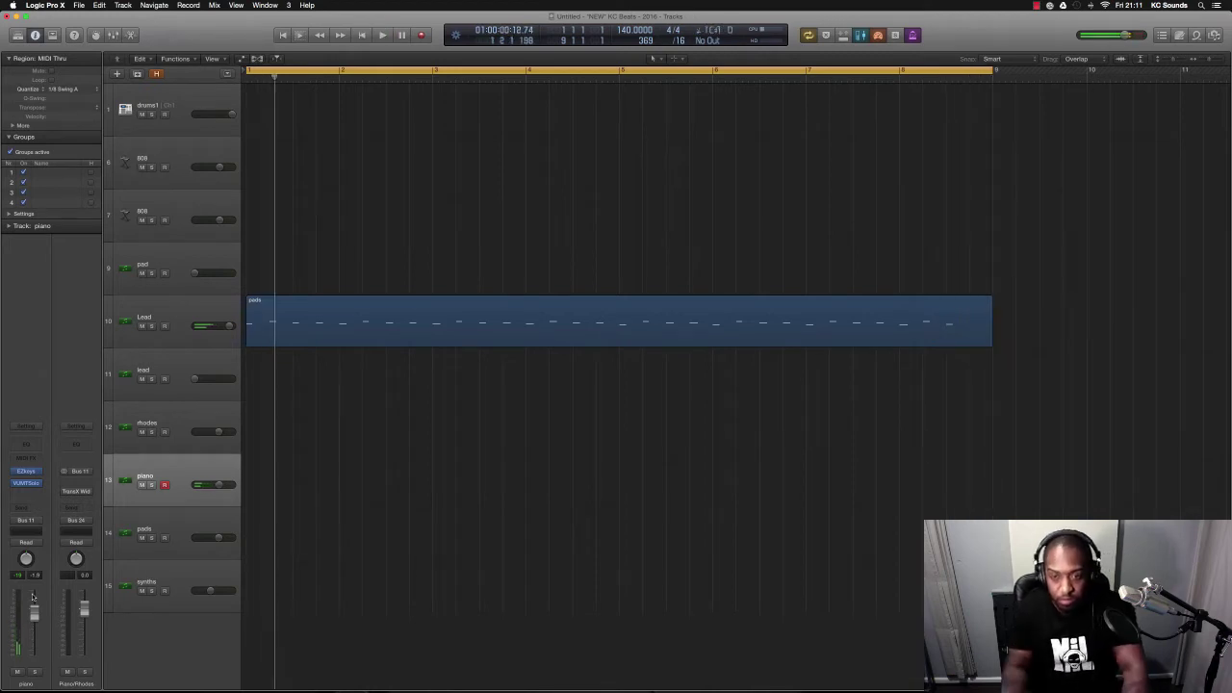
key(shift+r)
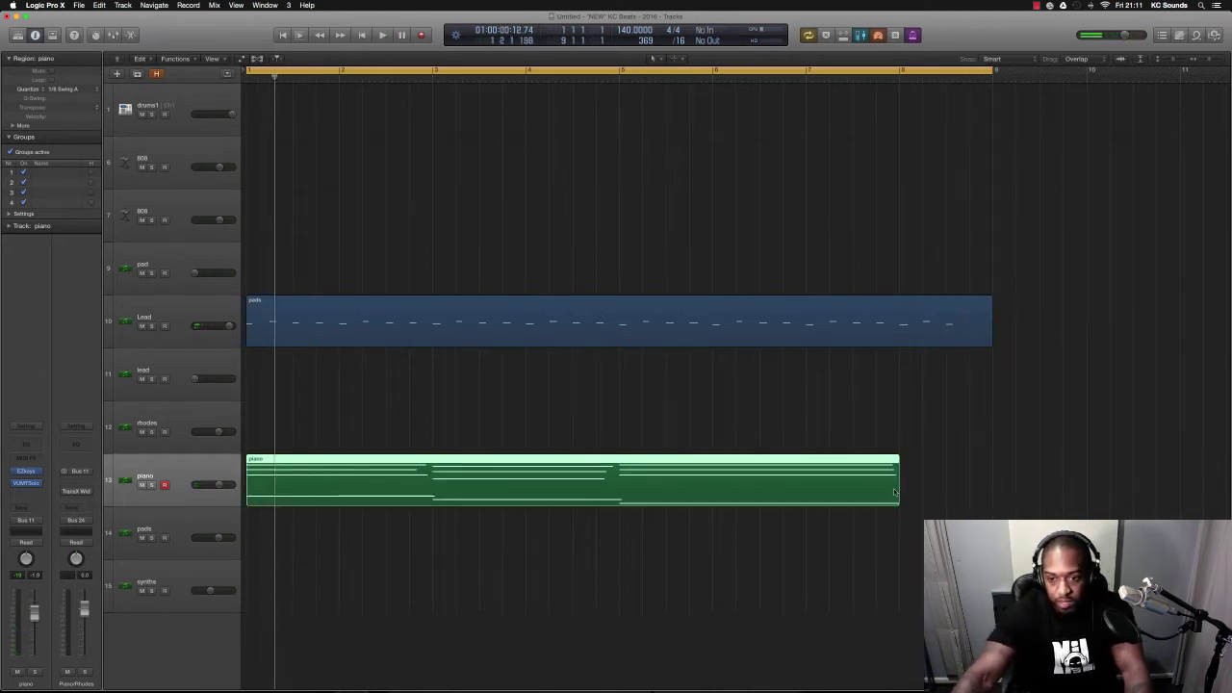
Open the Lead track's region in the Piano Roll and add a note on beat 4 of bar 8.
click(977, 332)
key(p)
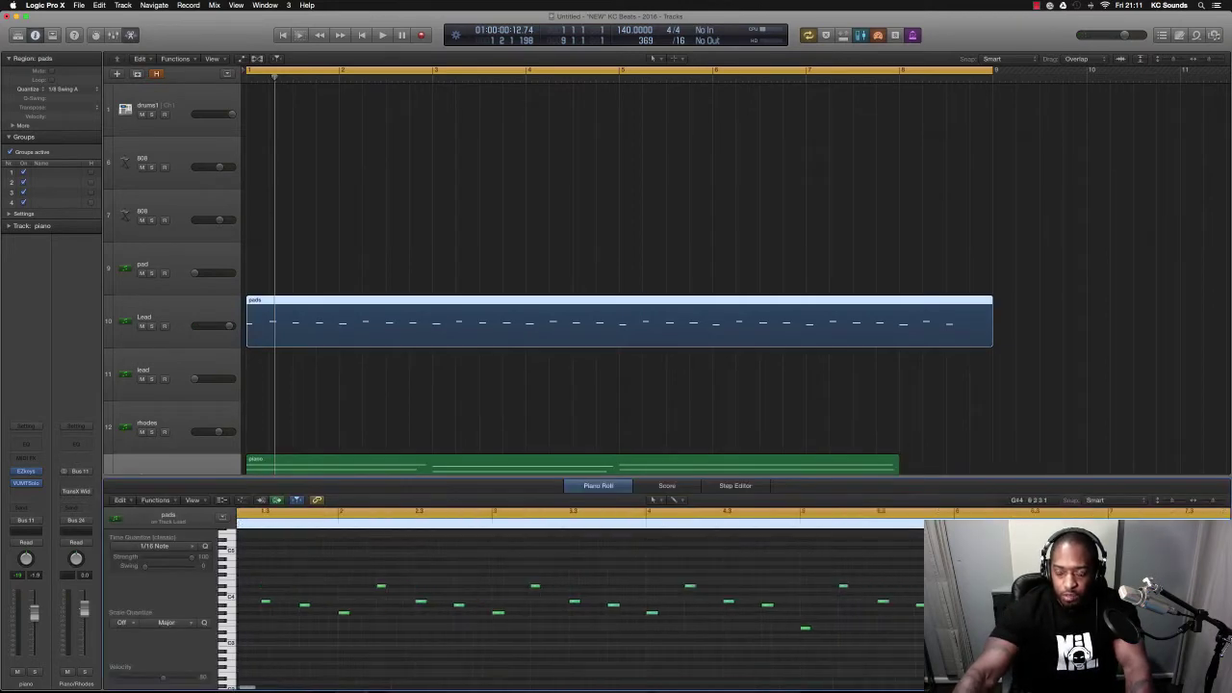
scroll(790, 547, right, 10)
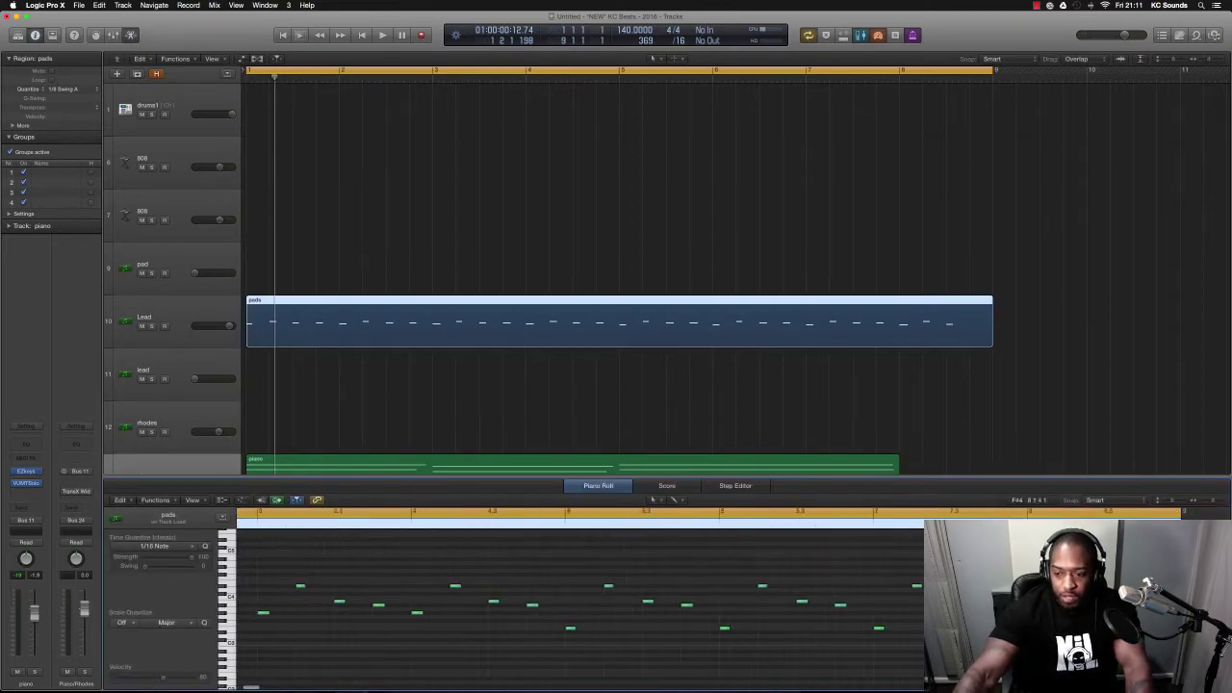
click(670, 585)
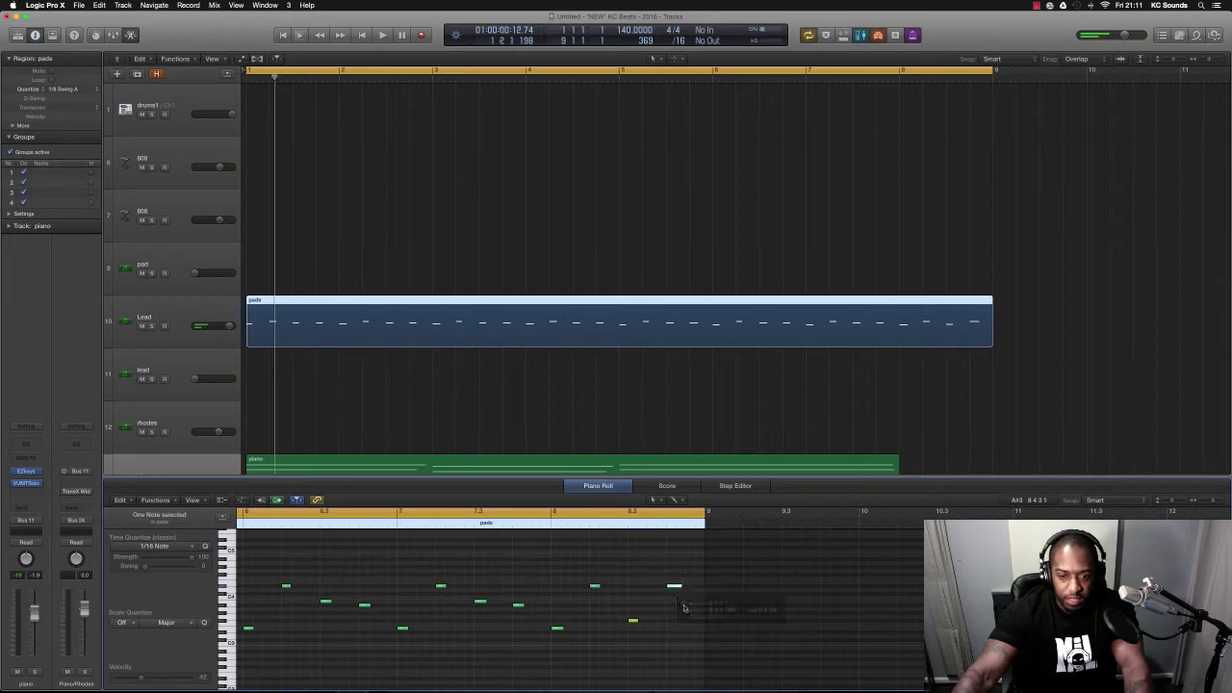
Play back the edited melody with the piano region and try out a chord for the empty bar 8.
key(space)
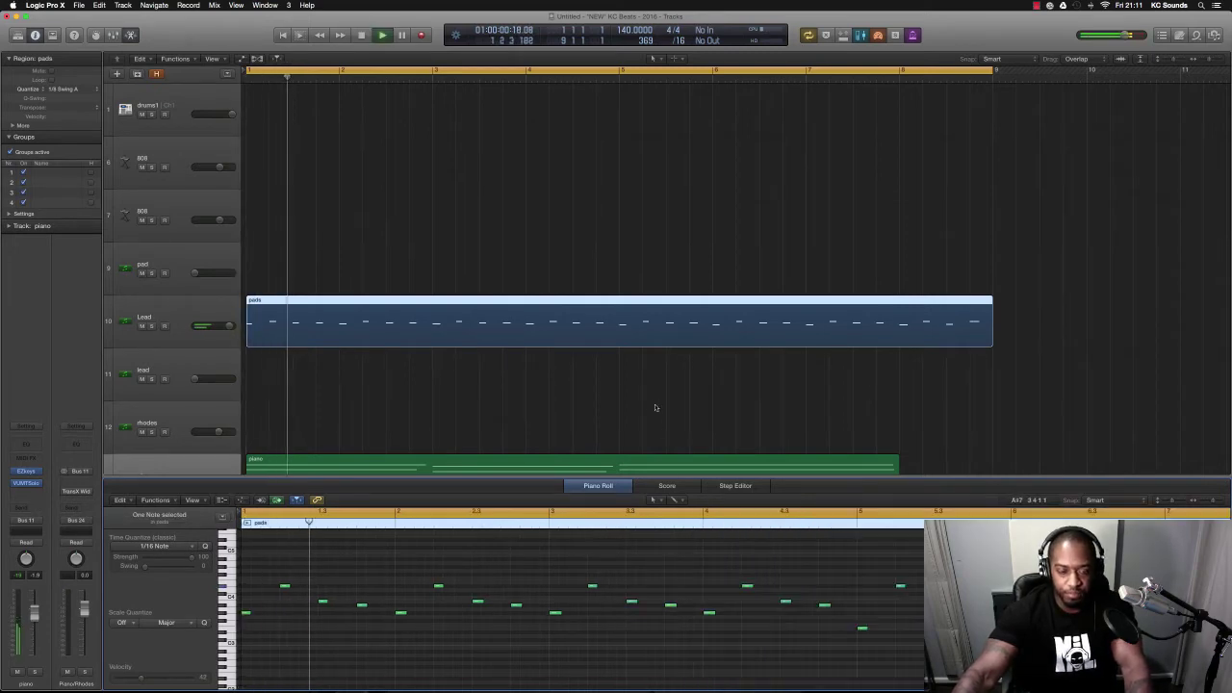
scroll(647, 405, down, 3)
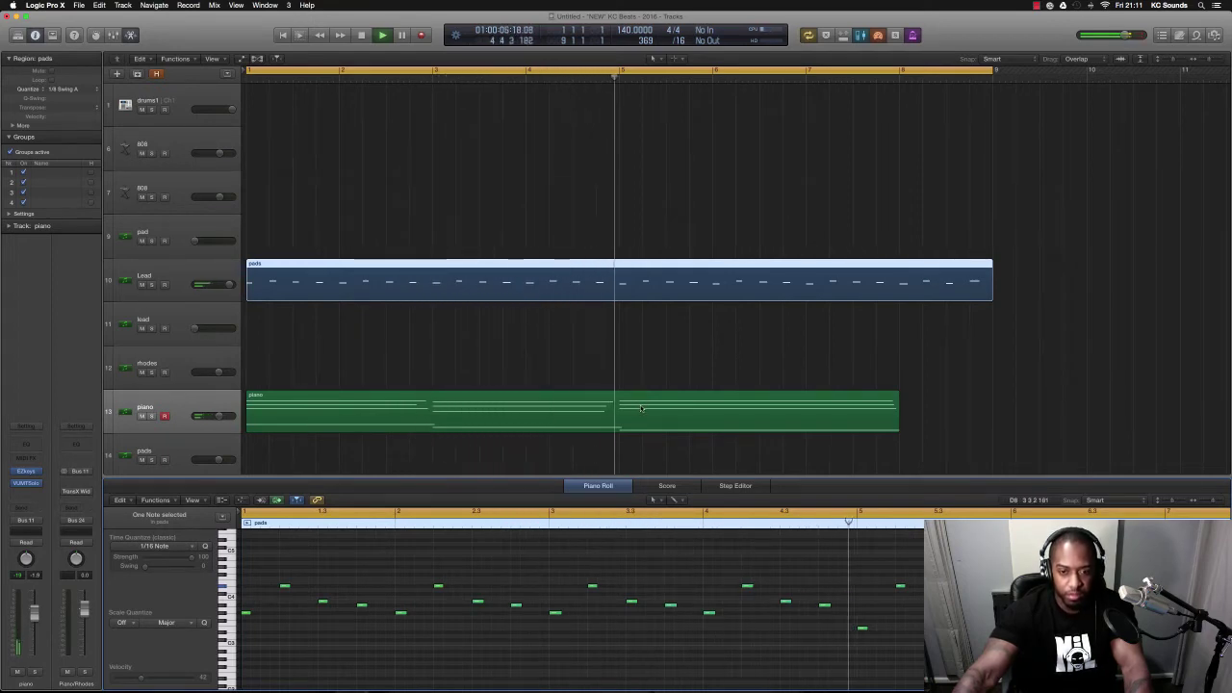
scroll(504, 421, down, 2)
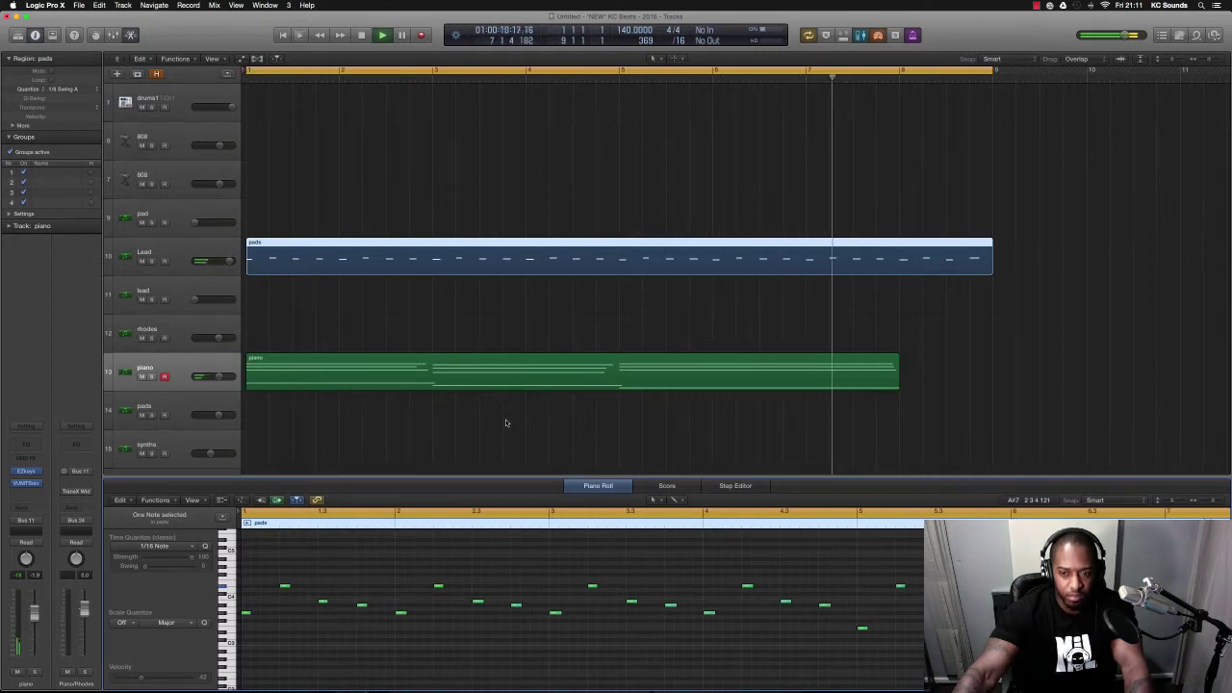
key(space)
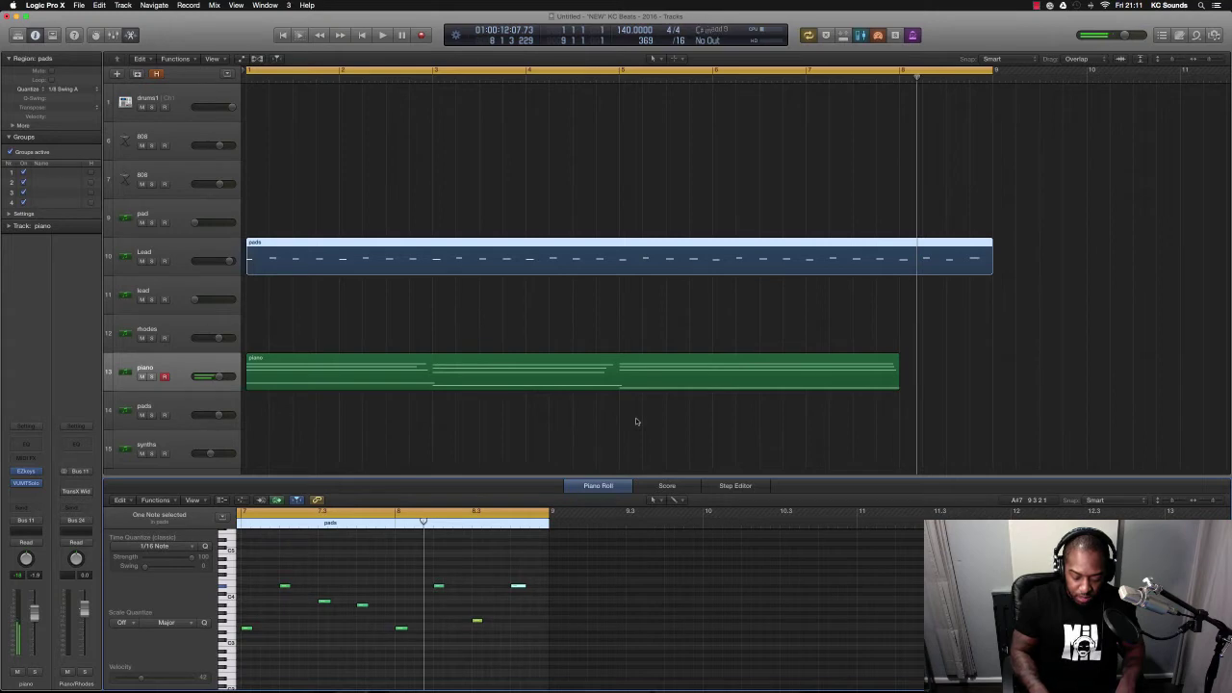
key(space)
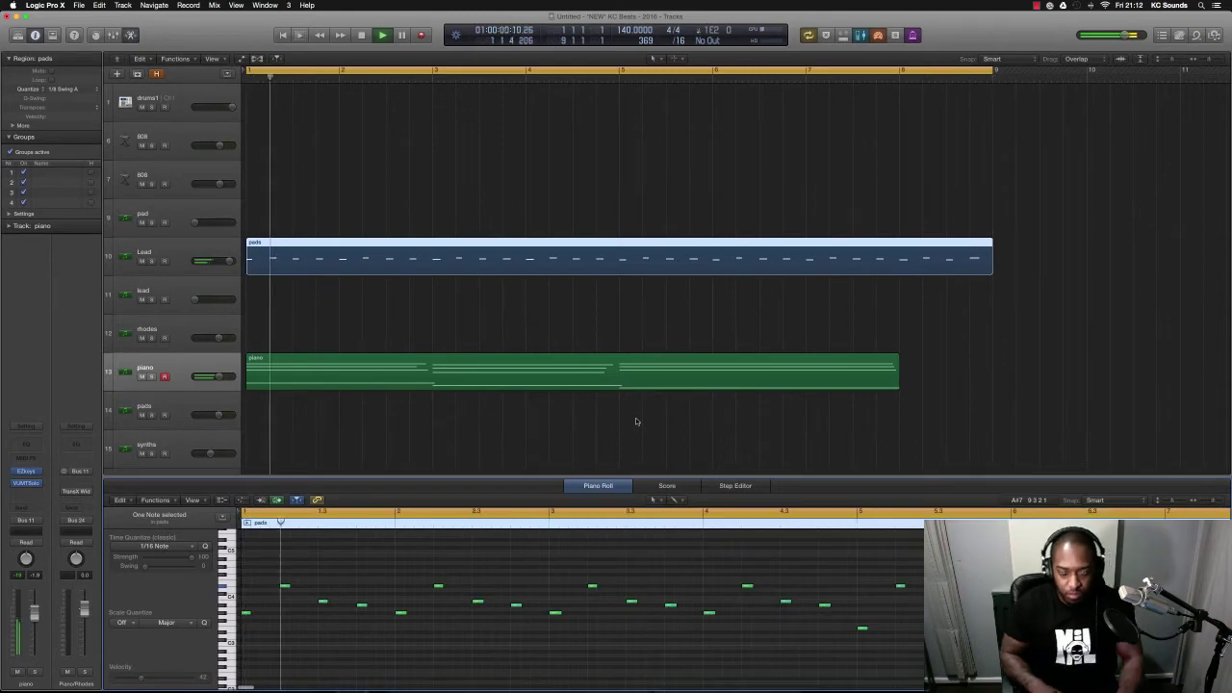
key(space)
Shift the cycle range so that it runs from bar 8 to bar 16.
click(636, 422)
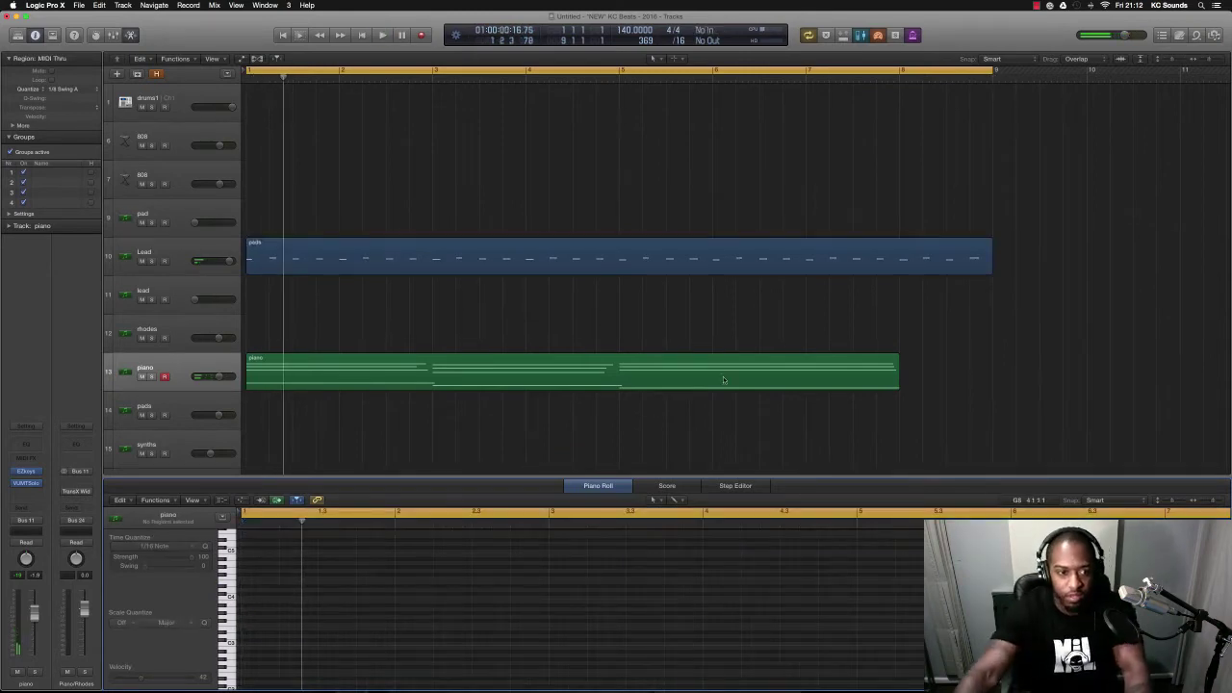
key(super+Down)
key(super+Down)
key(super+Down)
key(super+Down)
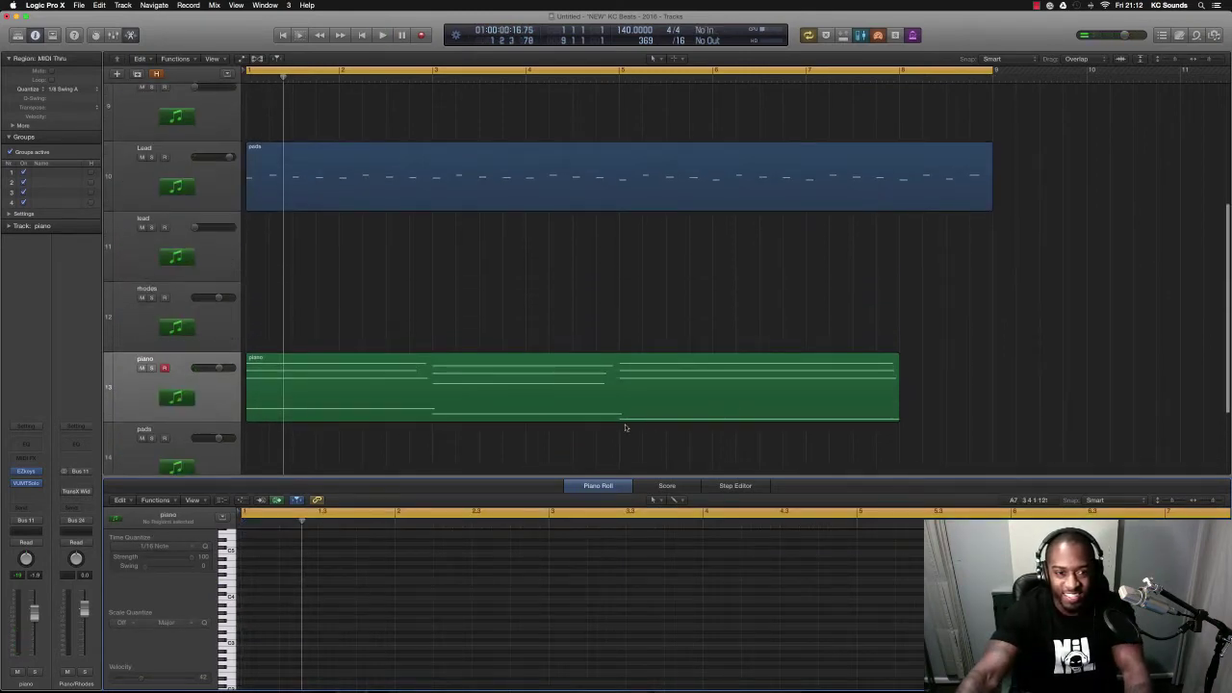
key(super+Left)
key(super+Left)
key(super+Left)
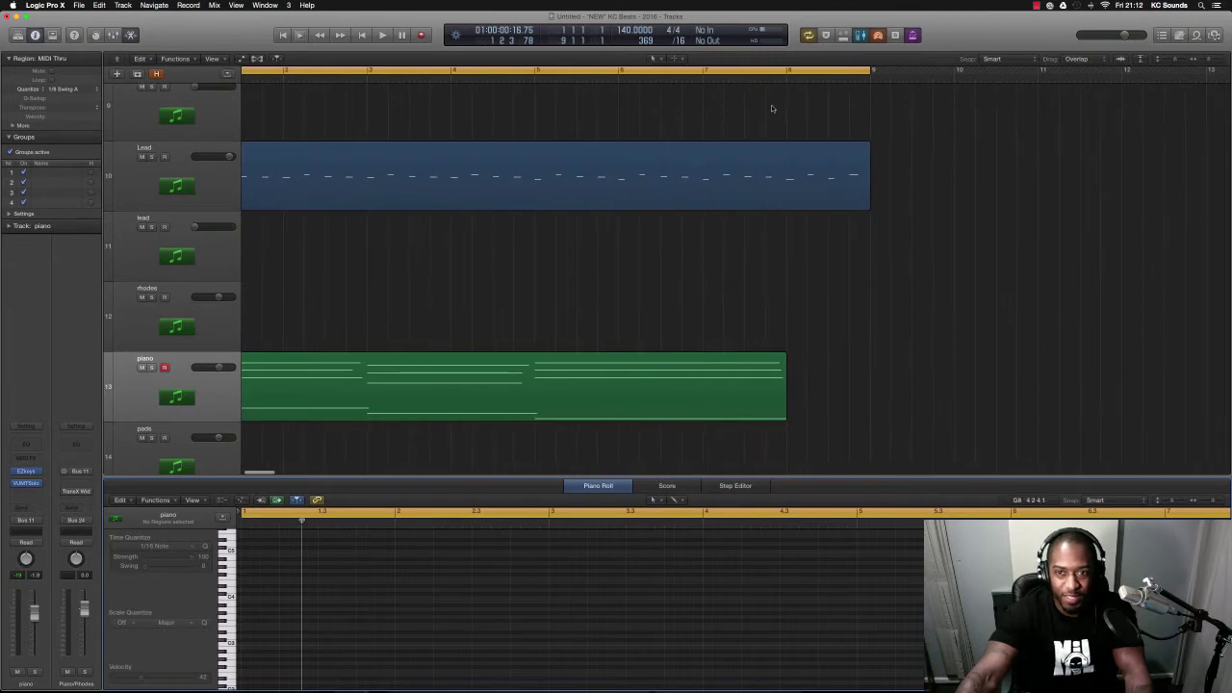
drag(700, 77, 928, 74)
Record the missing chord in bar 8 on the piano track.
key(space)
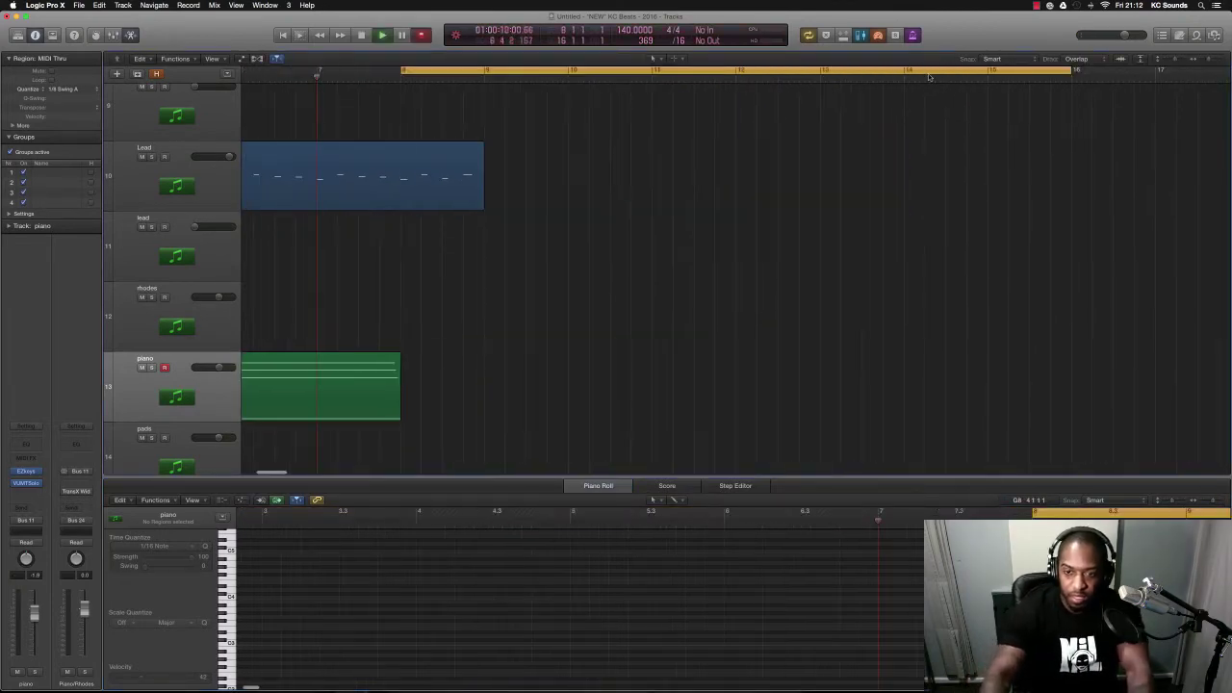
key(r)
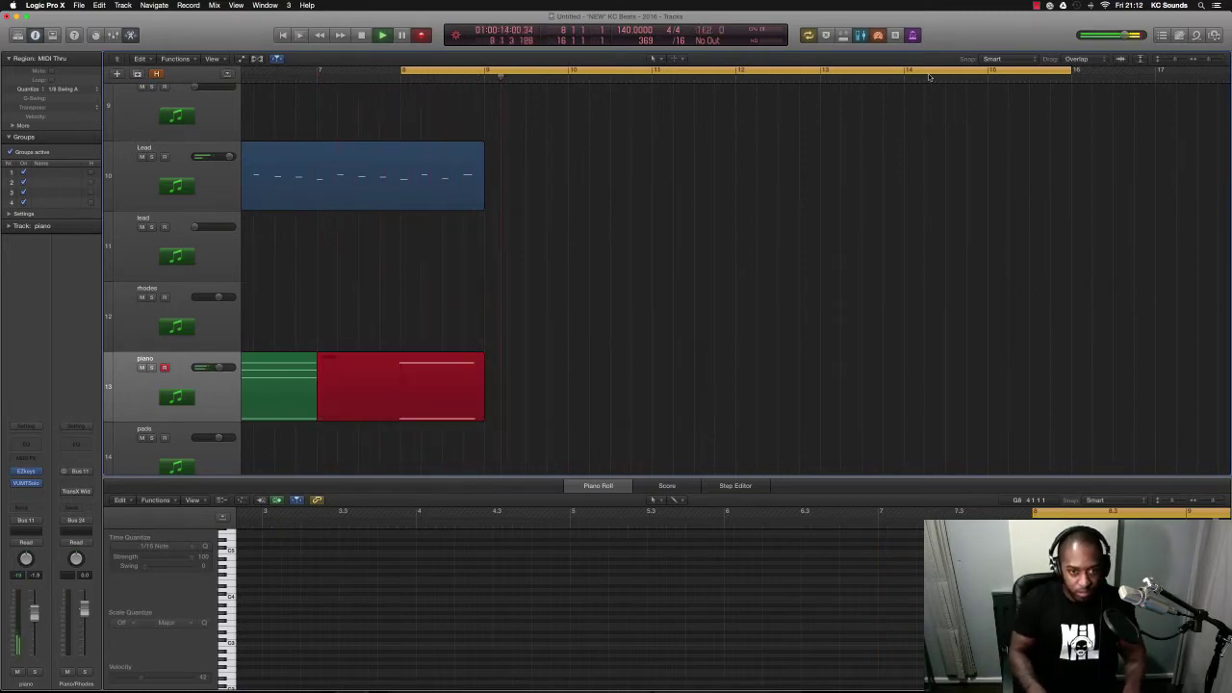
key(space)
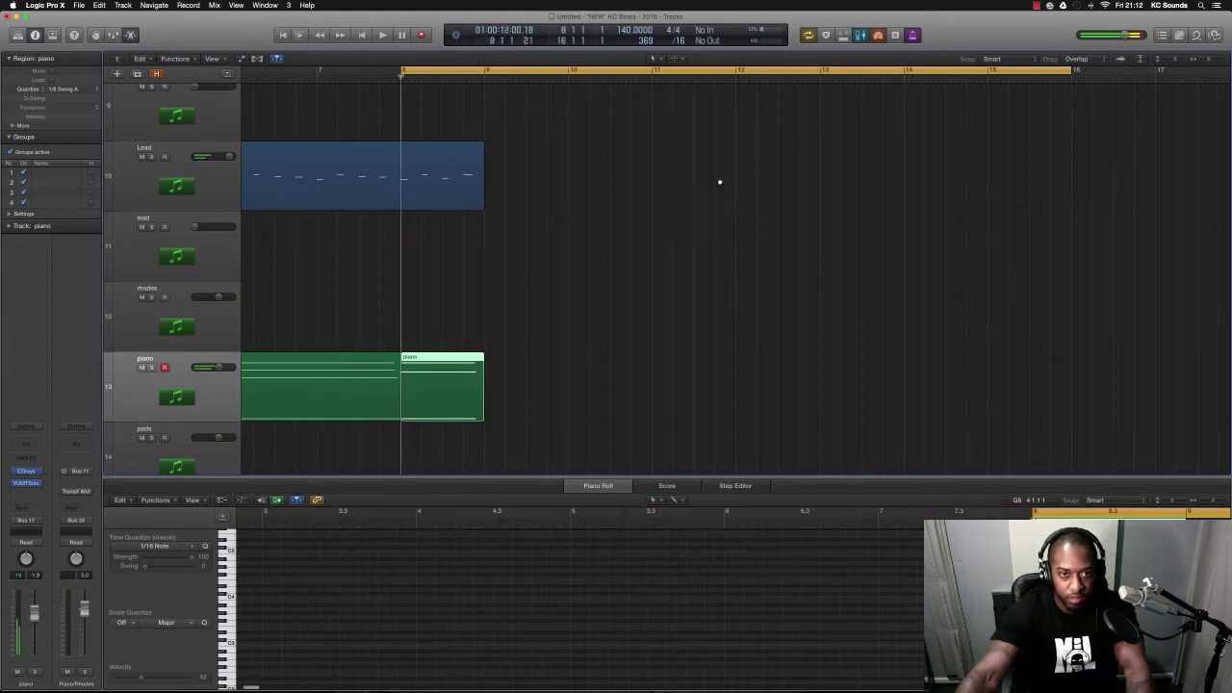
Join the two piano regions into one and shift a note in bar 8 to a higher pitch.
key(super+Left)
key(super+Left)
drag(527, 406, 326, 350)
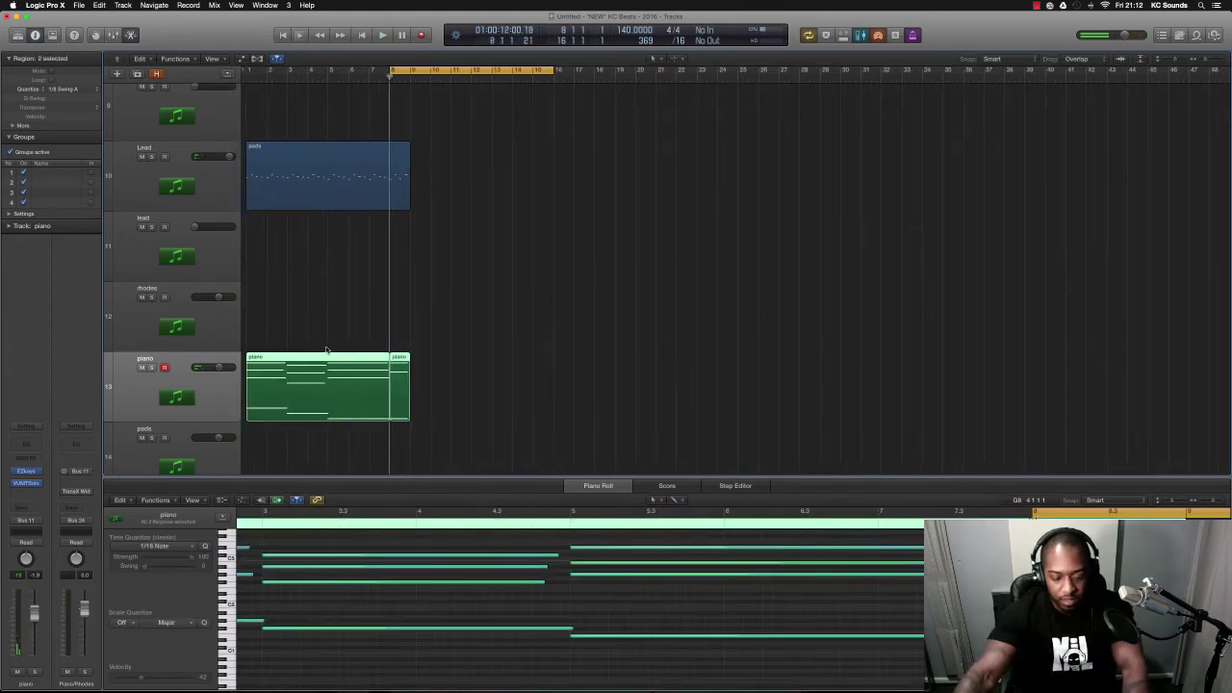
key(super+j)
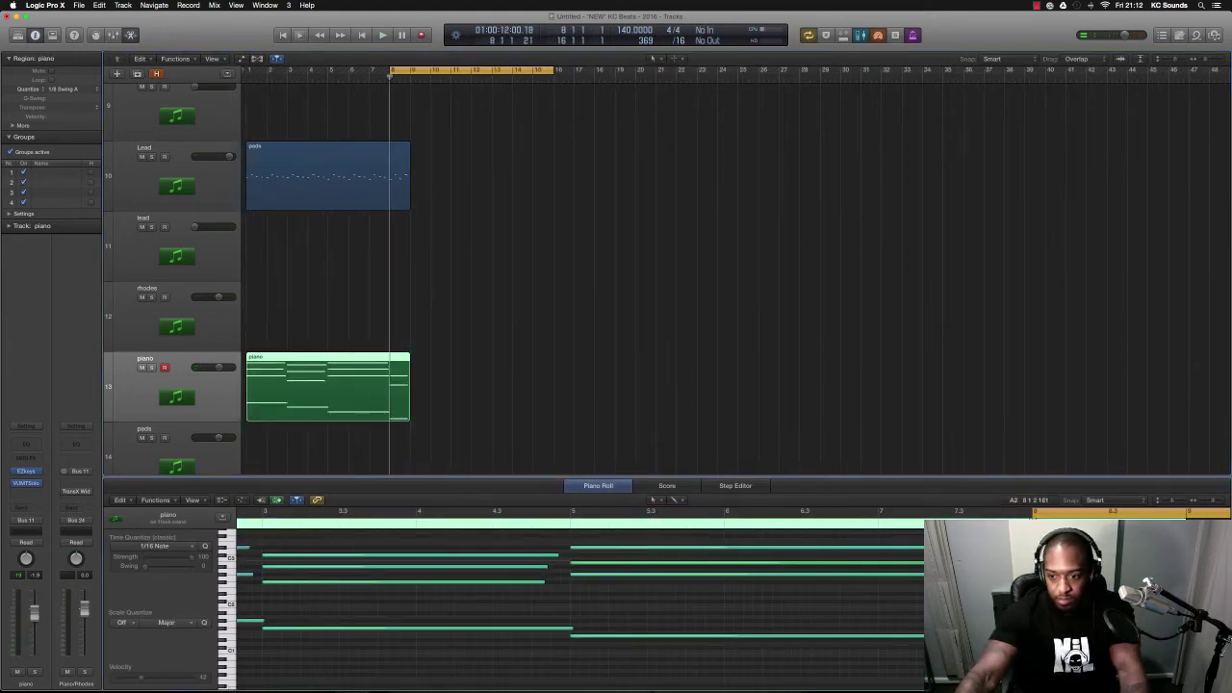
drag(1055, 573, 1055, 565)
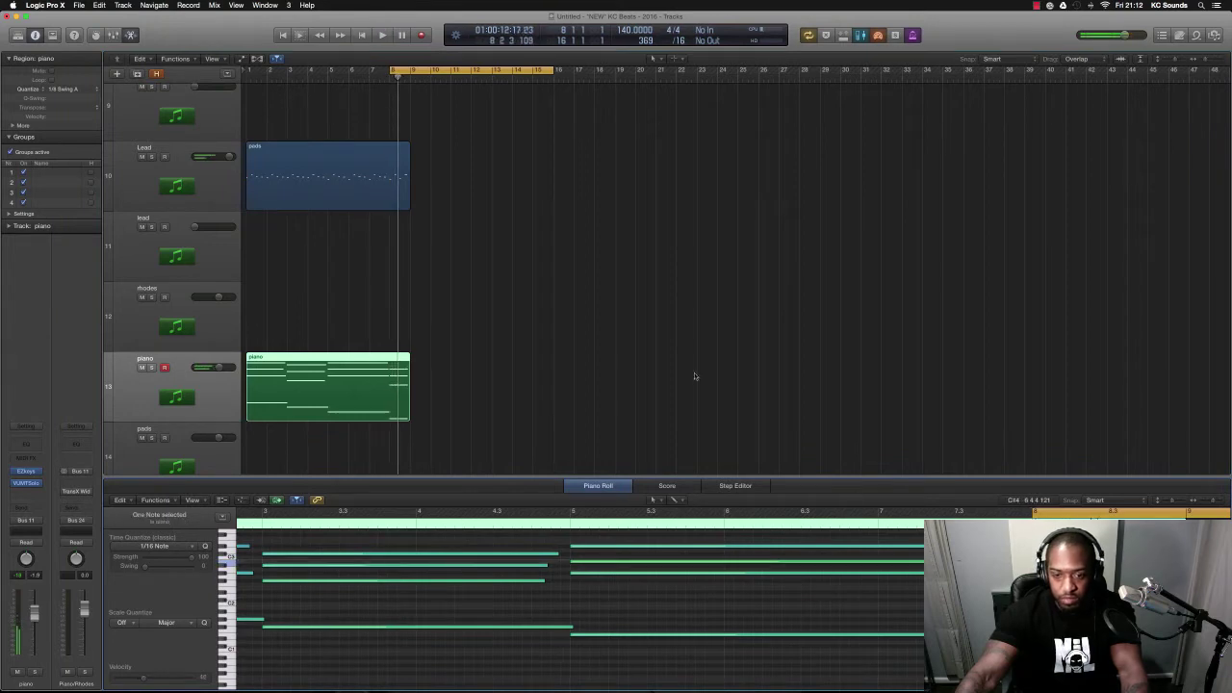
Move the cycle range back to bars 1 to 9 and play the melody and piano together.
drag(444, 71, 295, 76)
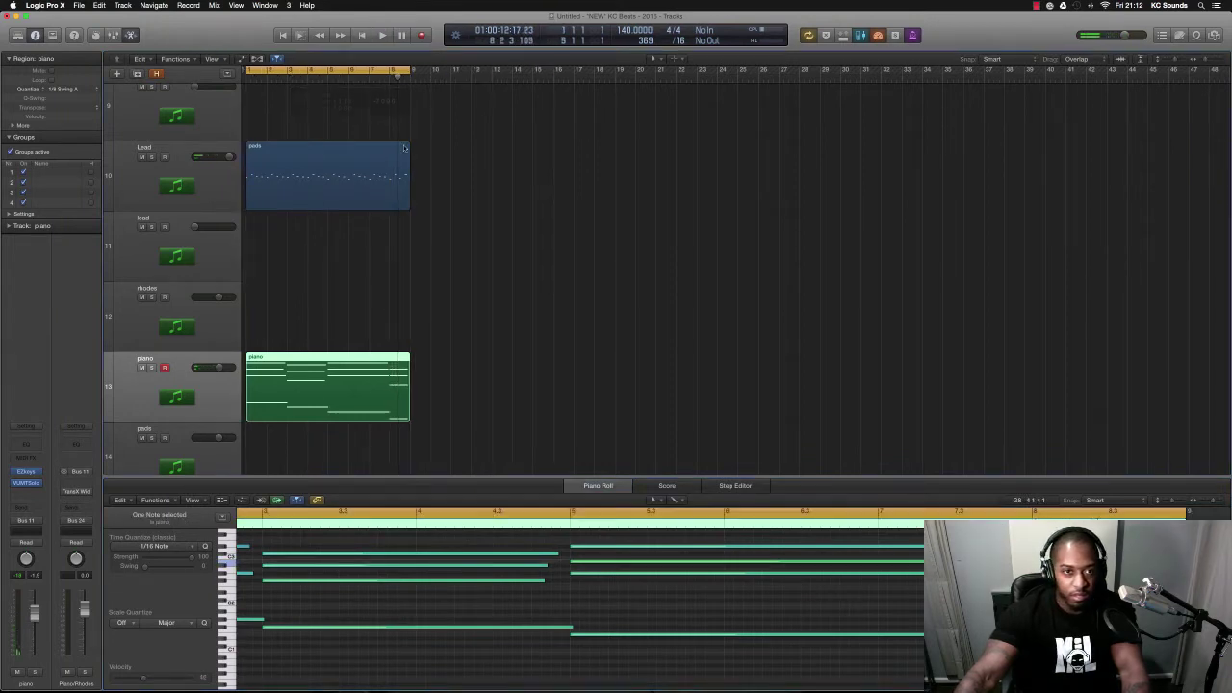
scroll(408, 151, up, 10)
scroll(408, 151, down, 10)
key(space)
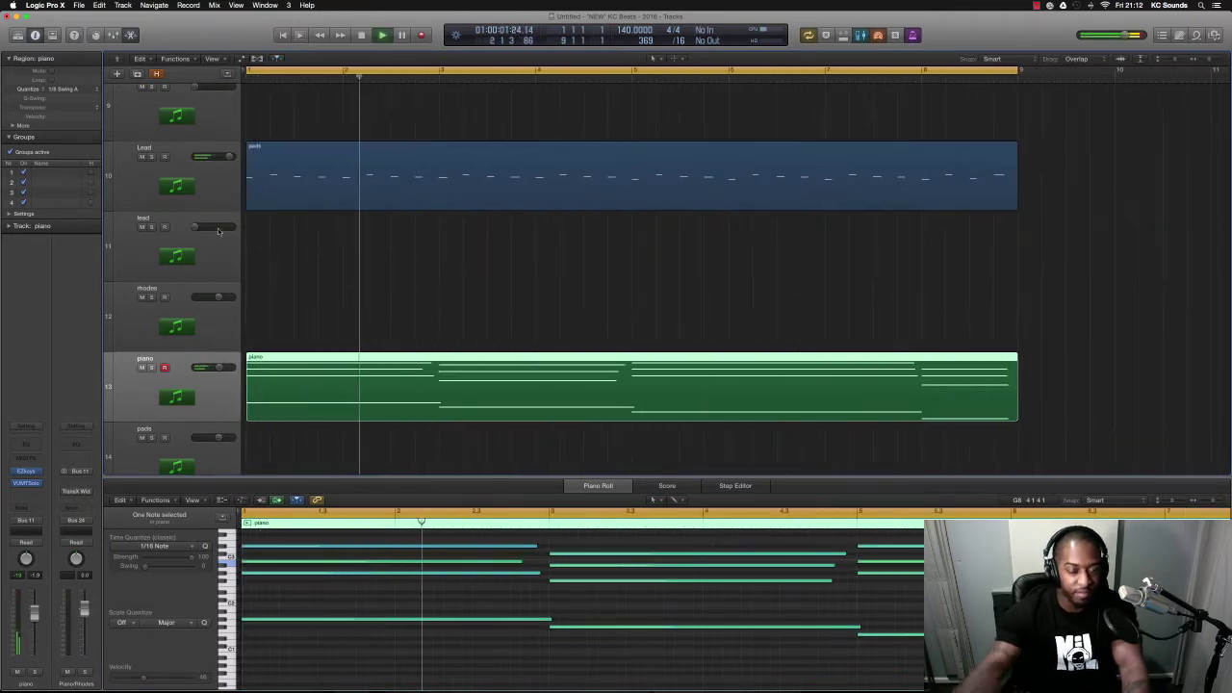
key(space)
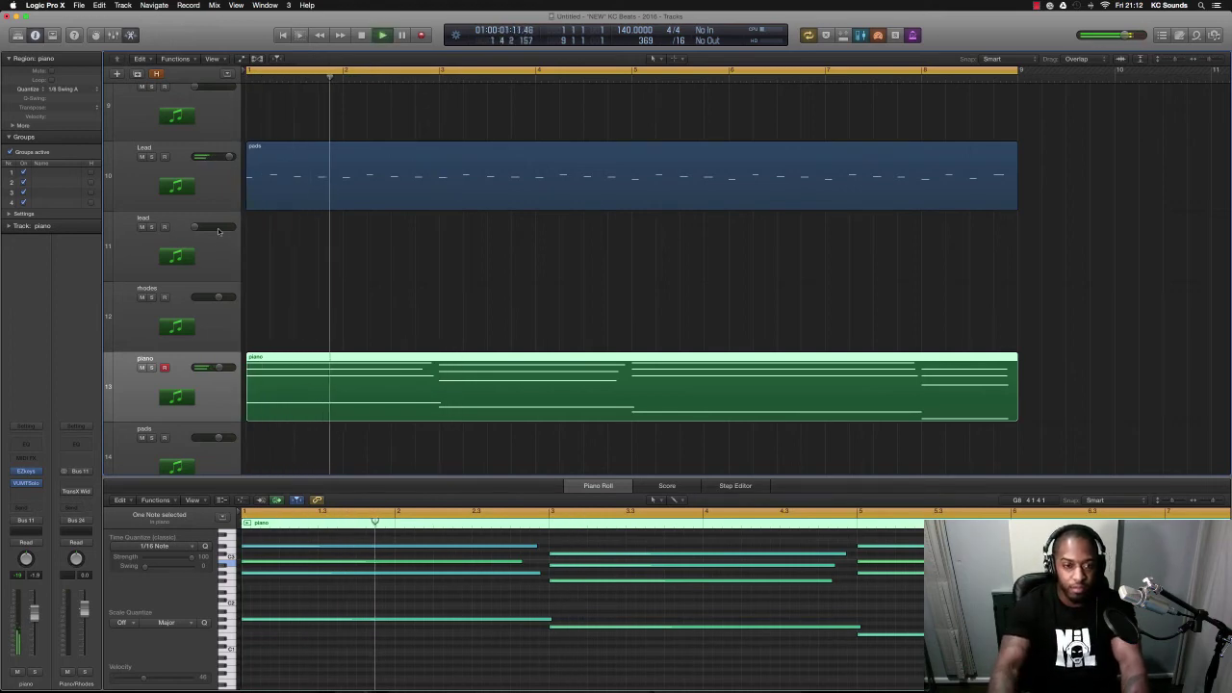
Capture a first drum pattern on the drums1 track across the eight-bar cycle while the lead and piano play.
scroll(369, 258, down, 5)
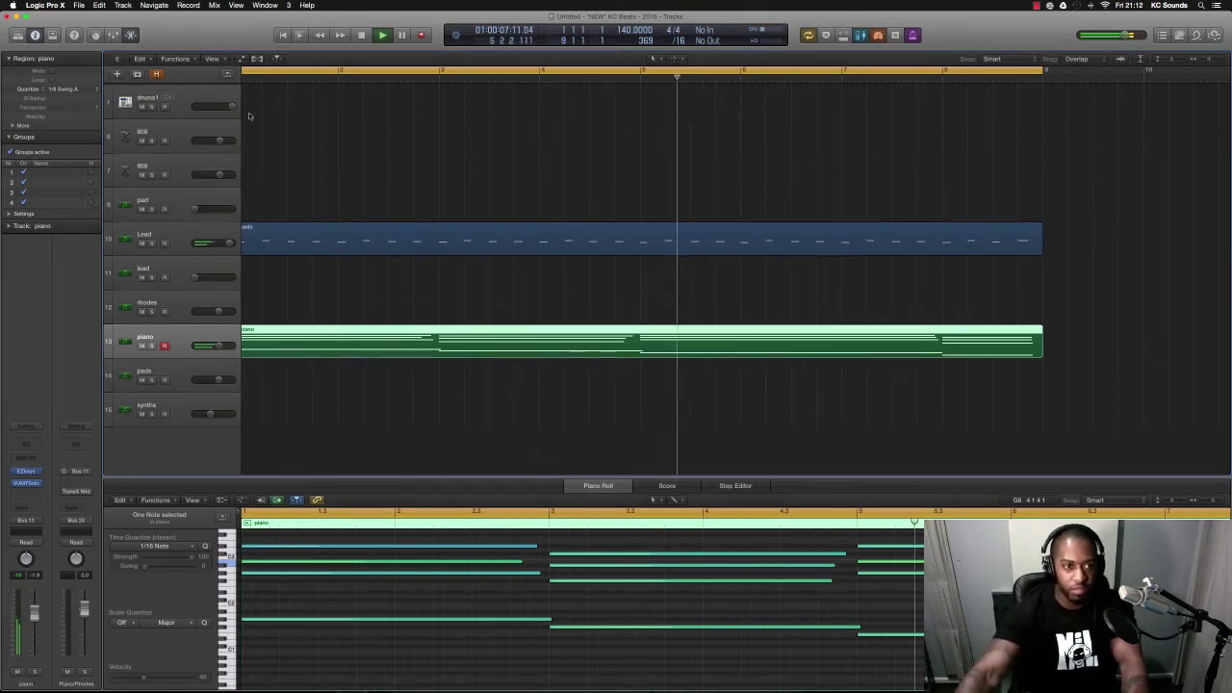
click(193, 95)
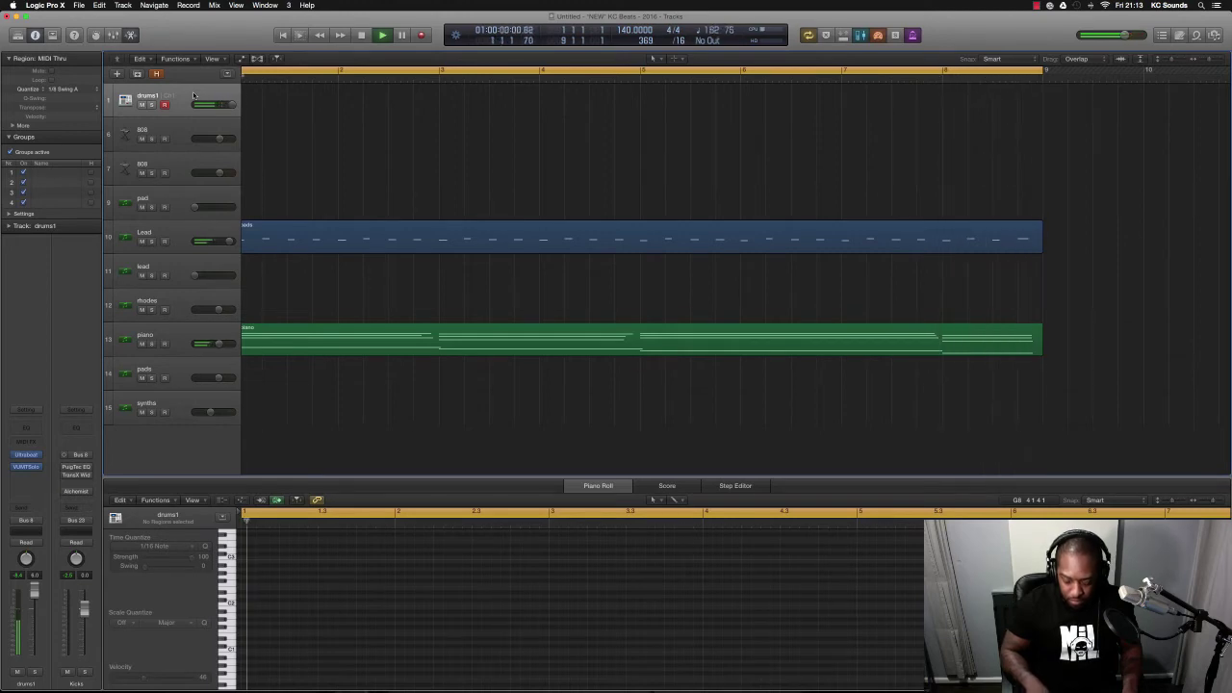
key(space)
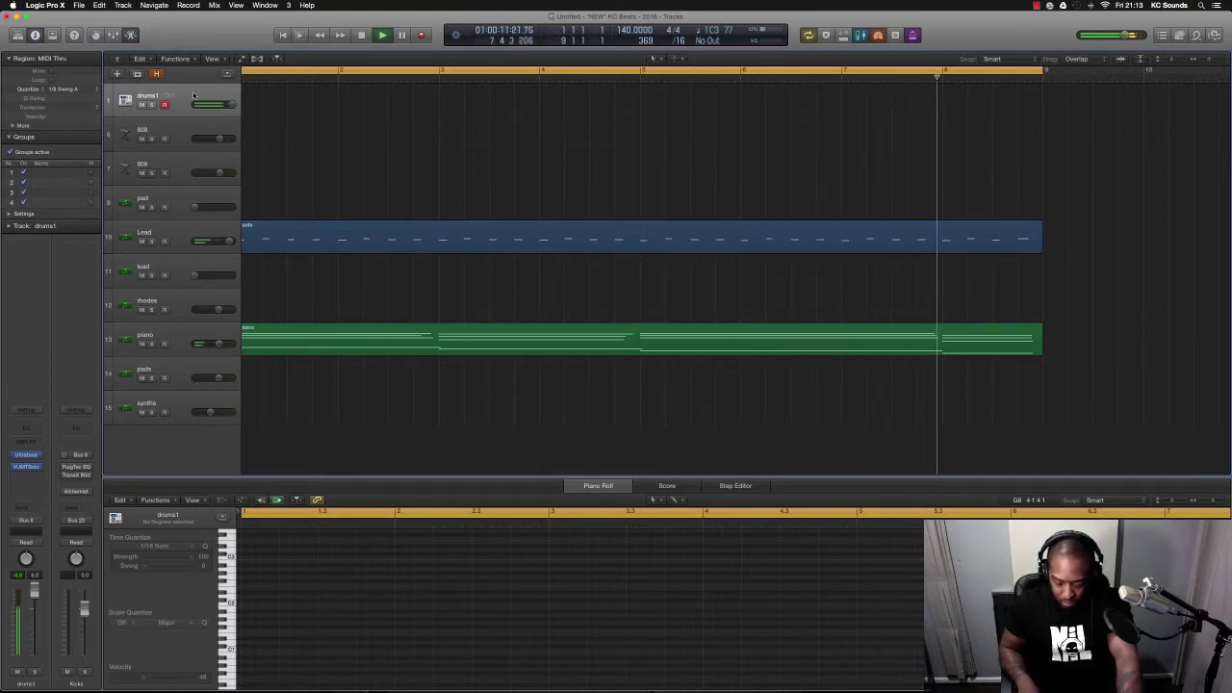
key(space)
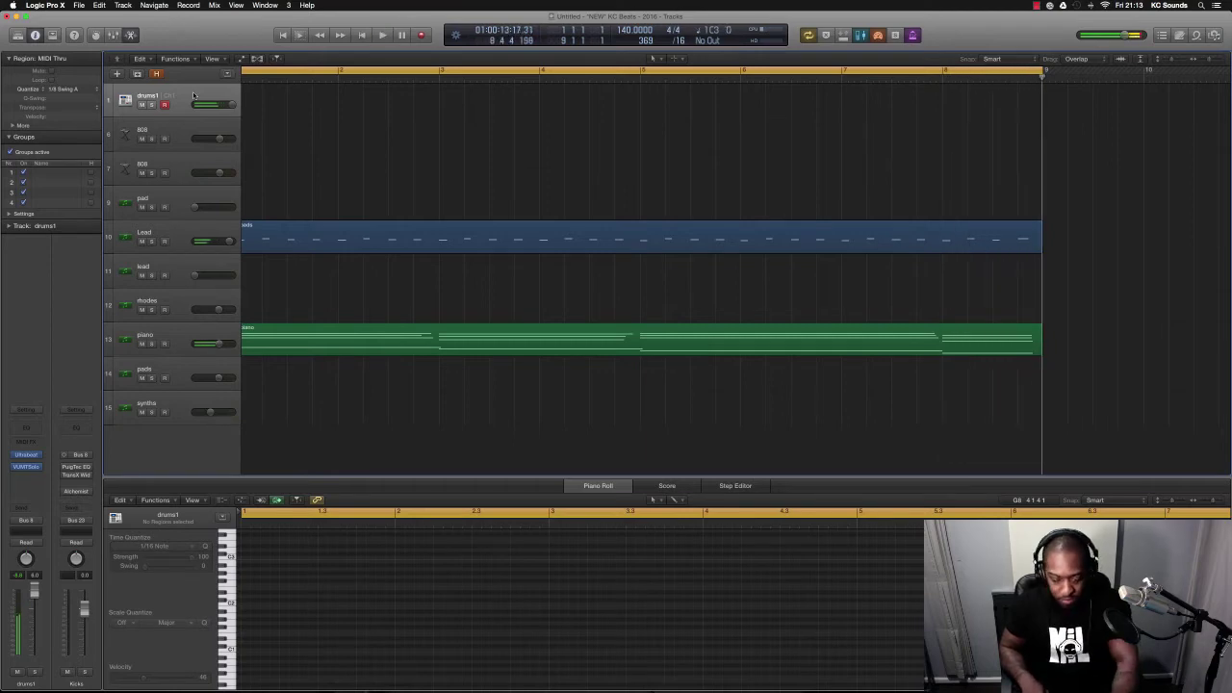
key(shift+r)
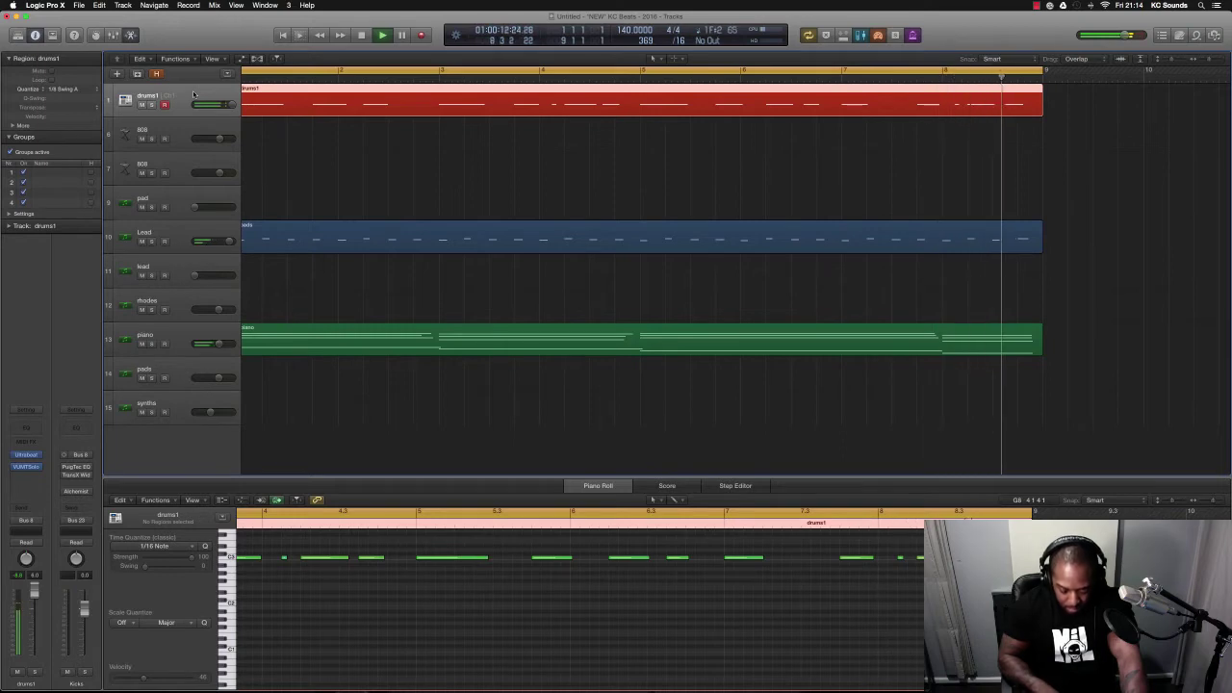
Capture a second drum layer on the drums1 track and join the two overlapping drum regions into one.
key(super+z)
key(space)
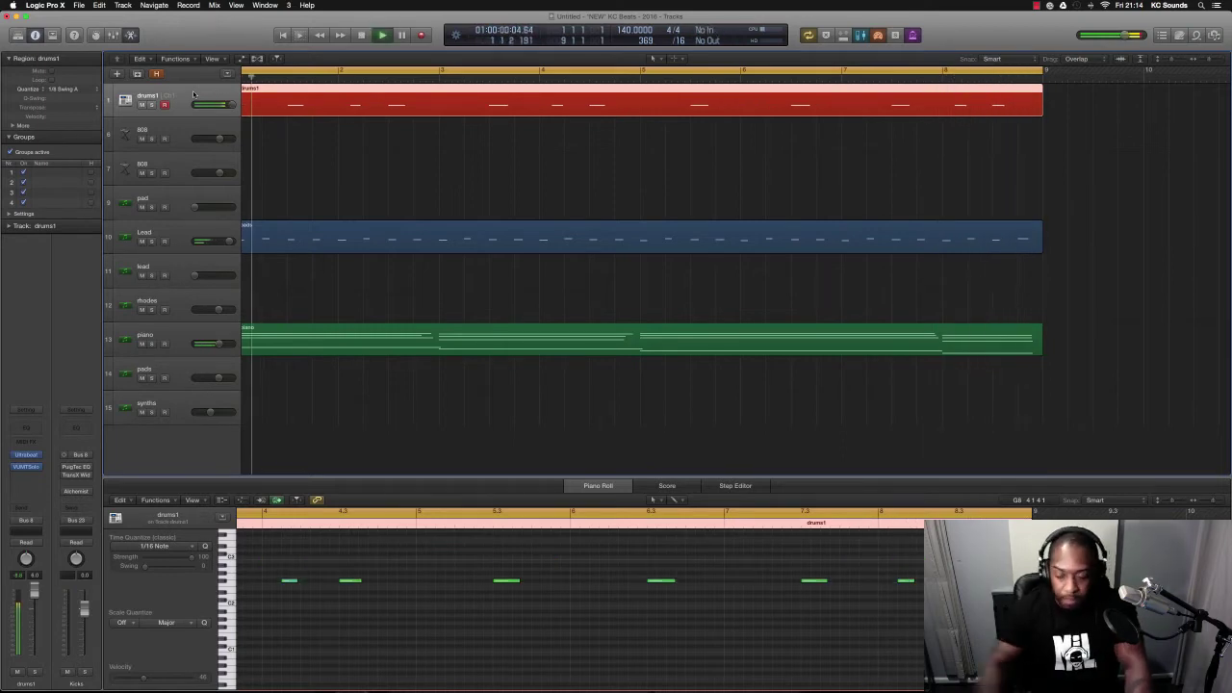
drag(634, 154, 574, 108)
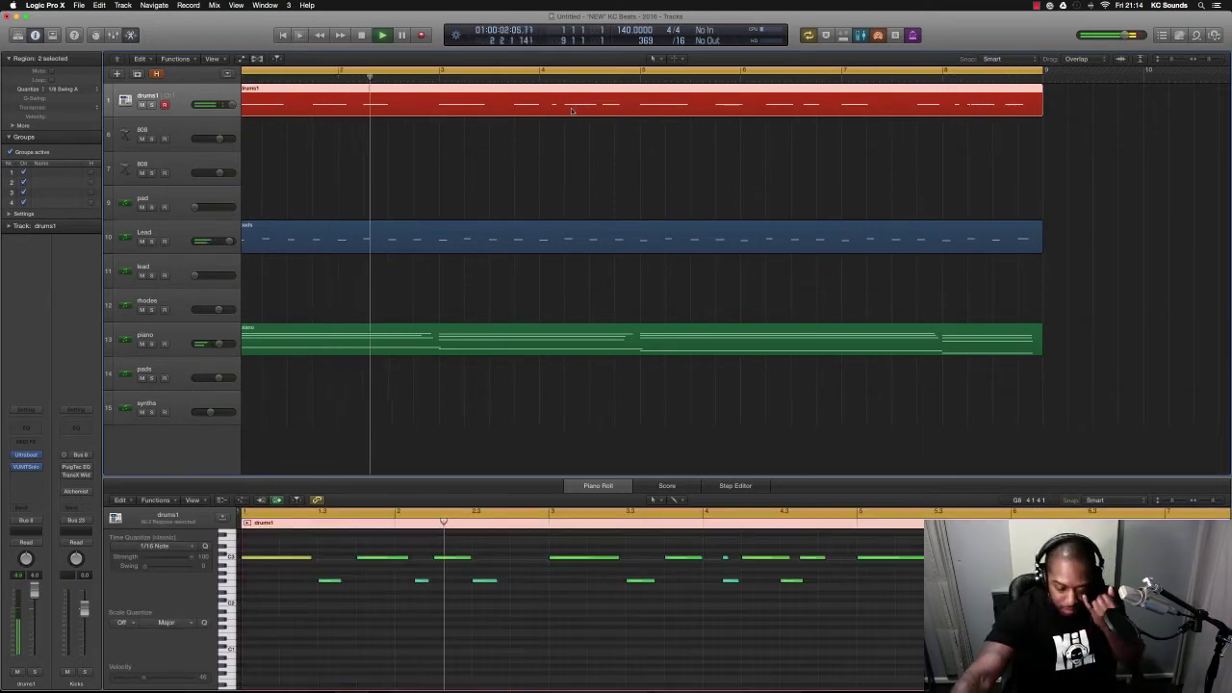
key(super+j)
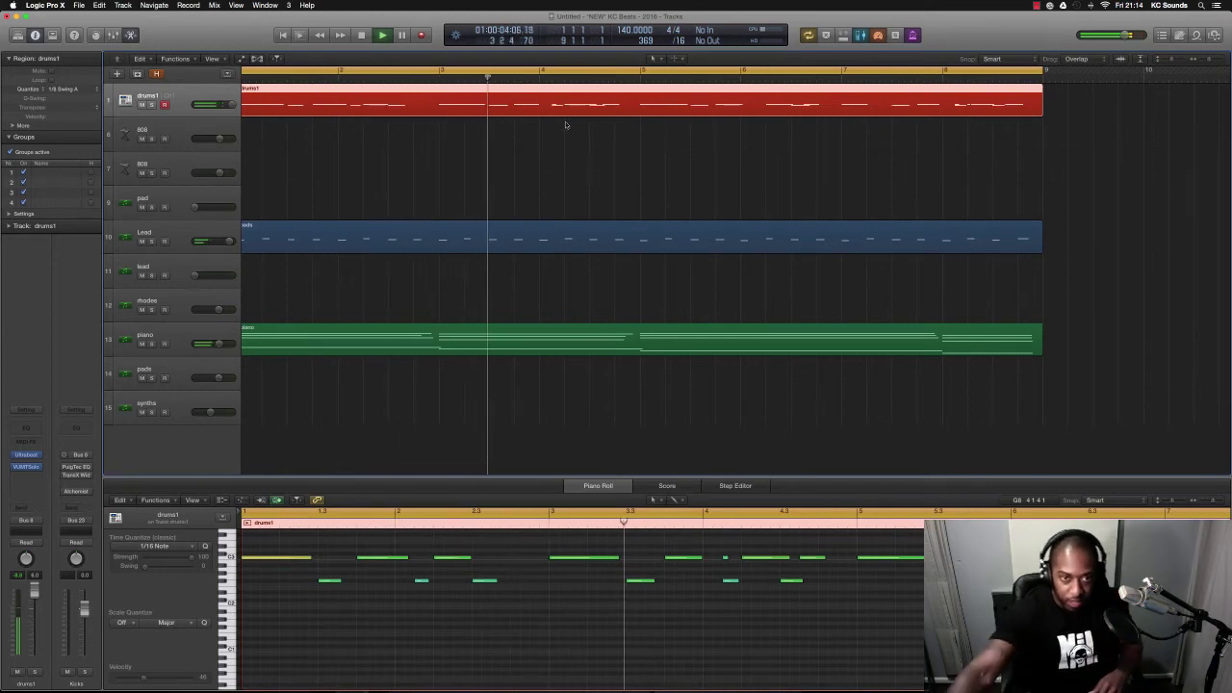
Move the piano region down to the synths track and play the beat with the synth sound.
key(b)
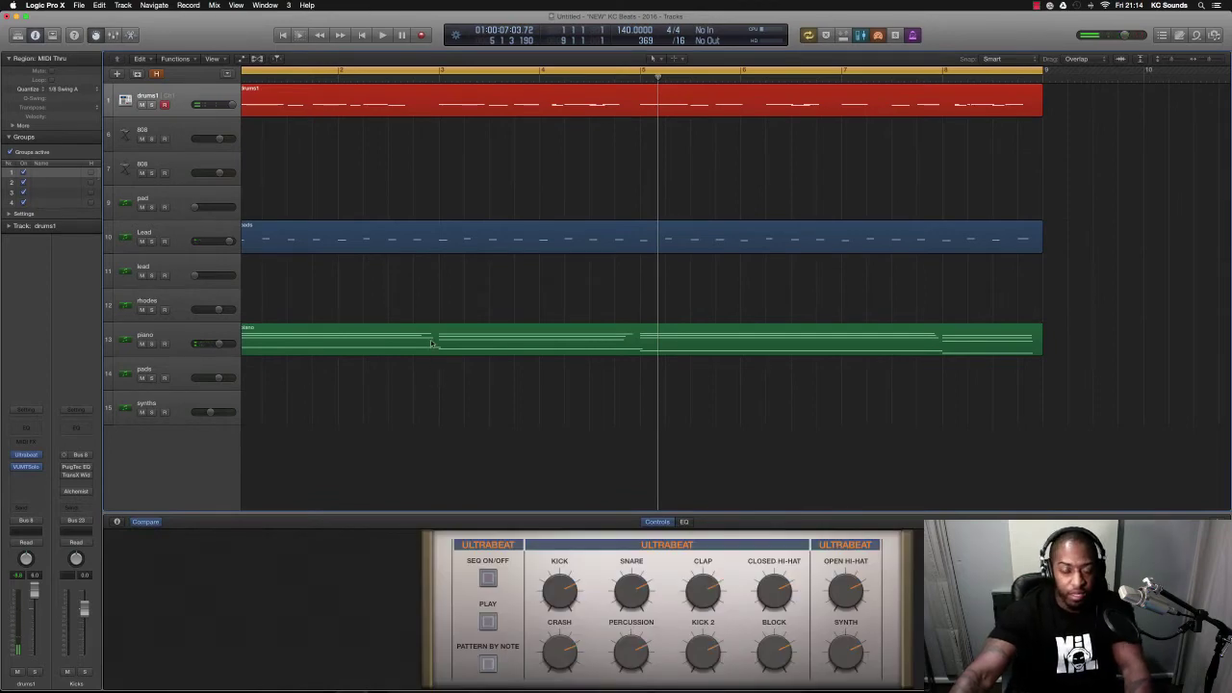
drag(431, 344, 427, 418)
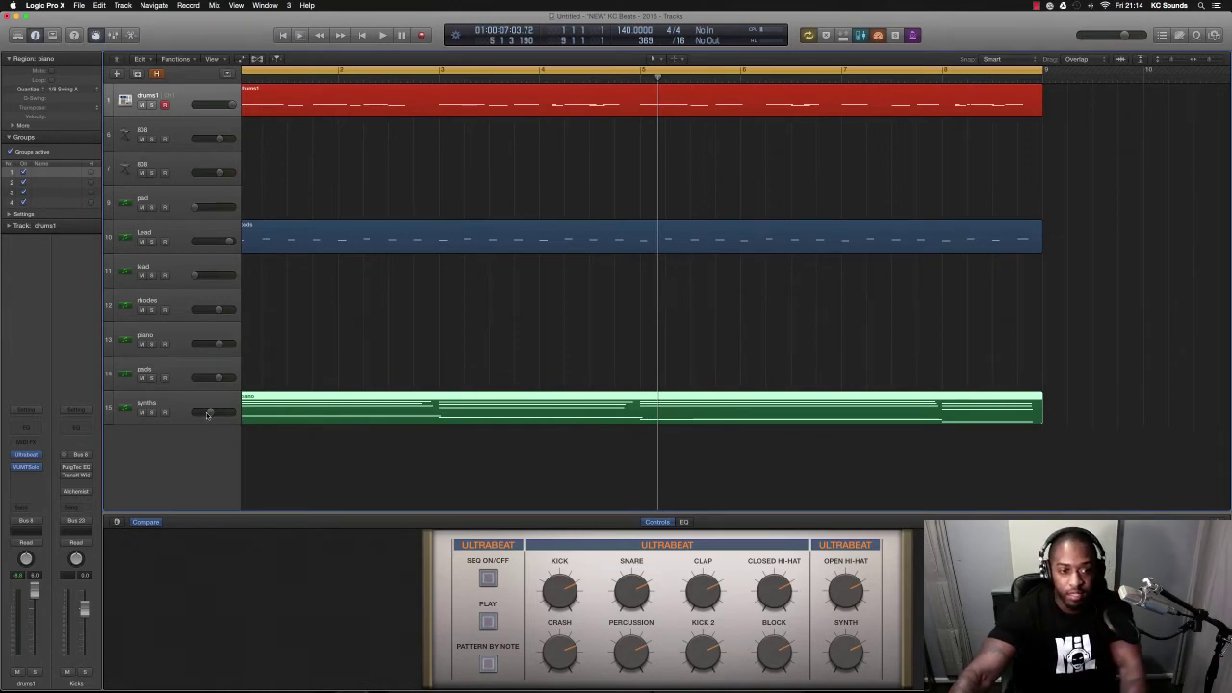
key(space)
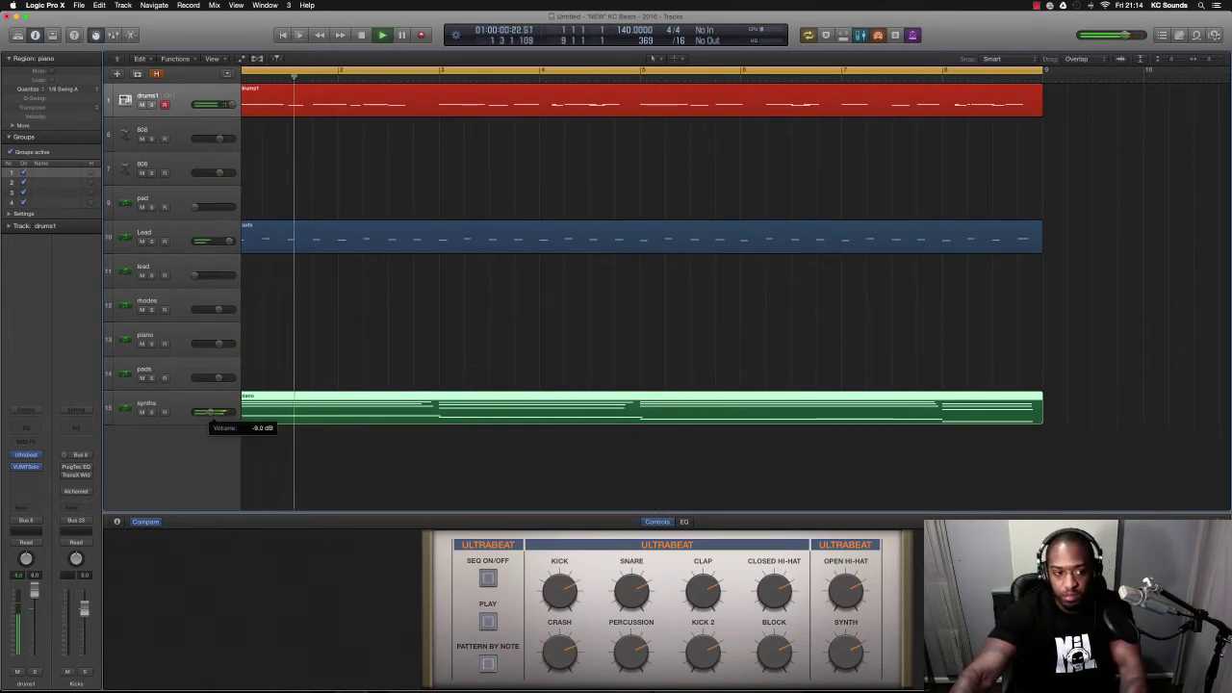
Lower the synths track's VUMTSolo trim to about -11.7 and raise the track's volume fader.
click(194, 417)
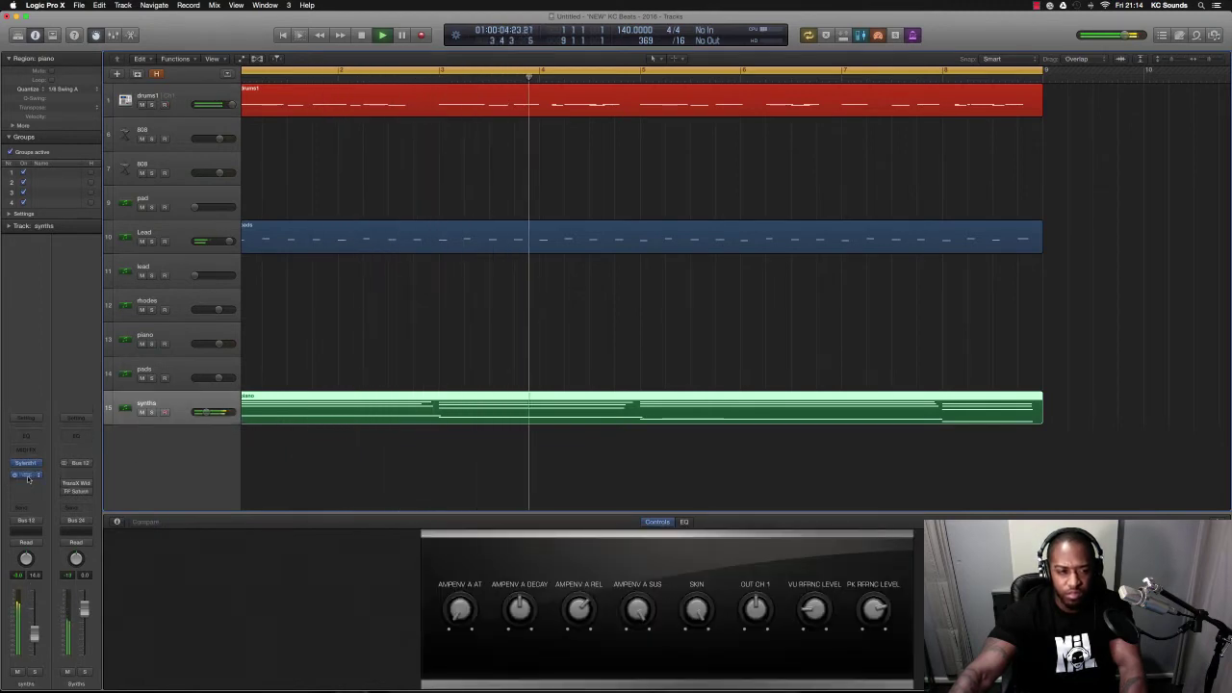
click(26, 475)
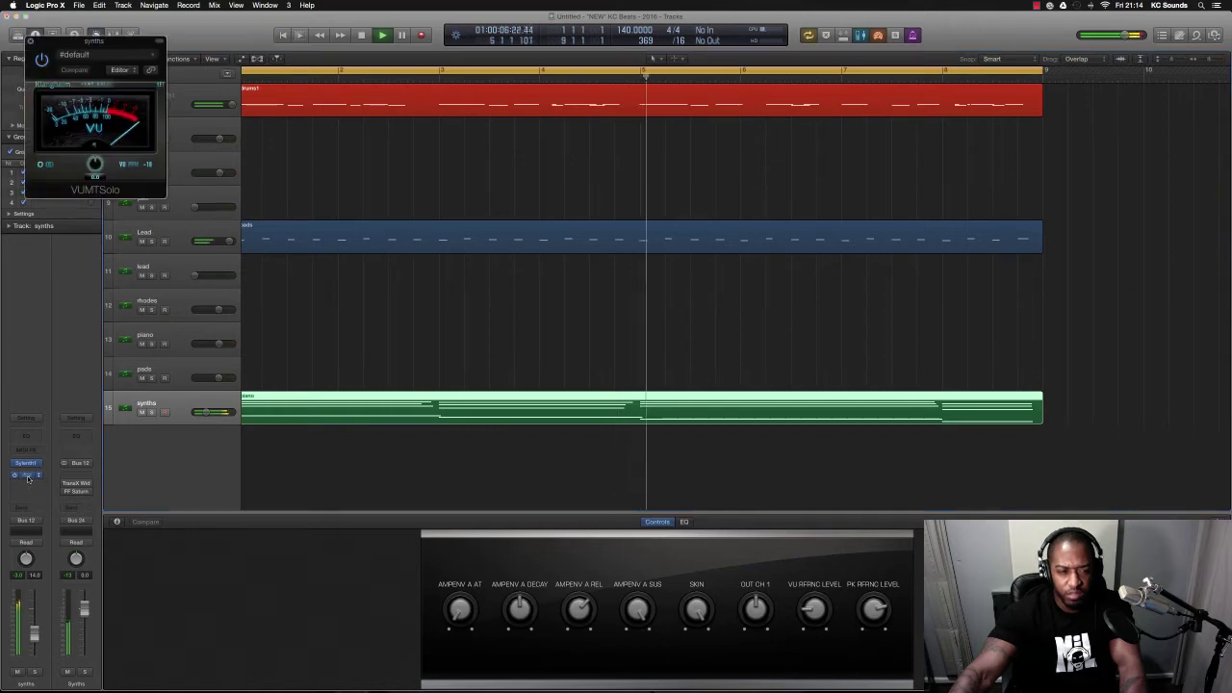
drag(98, 165, 97, 191)
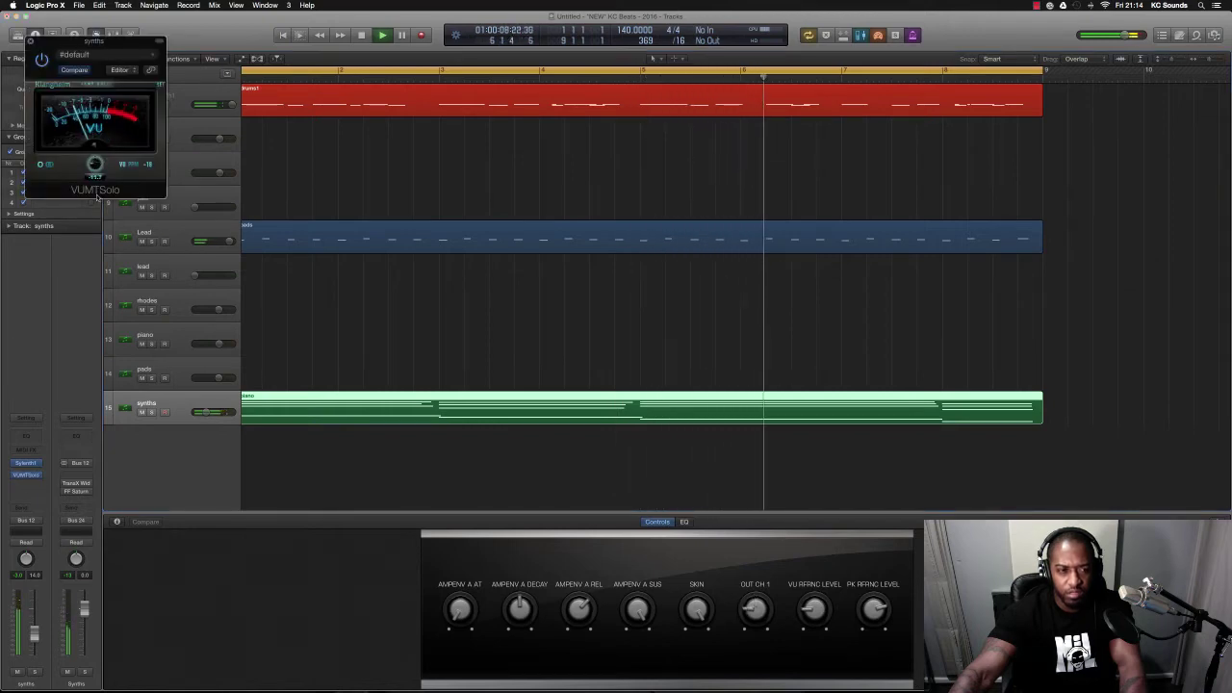
click(32, 42)
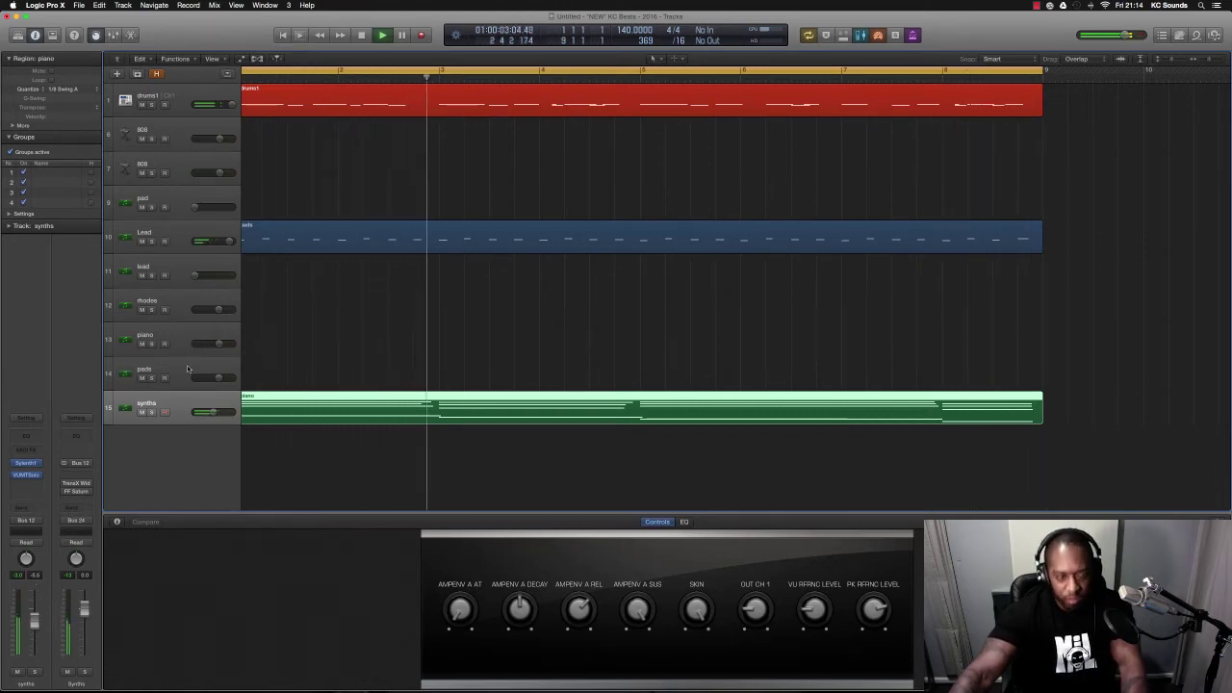
Save the project as "Same Old Games" - YT BEAT MAKING VID in the Logic Pro X folder.
key(super+s)
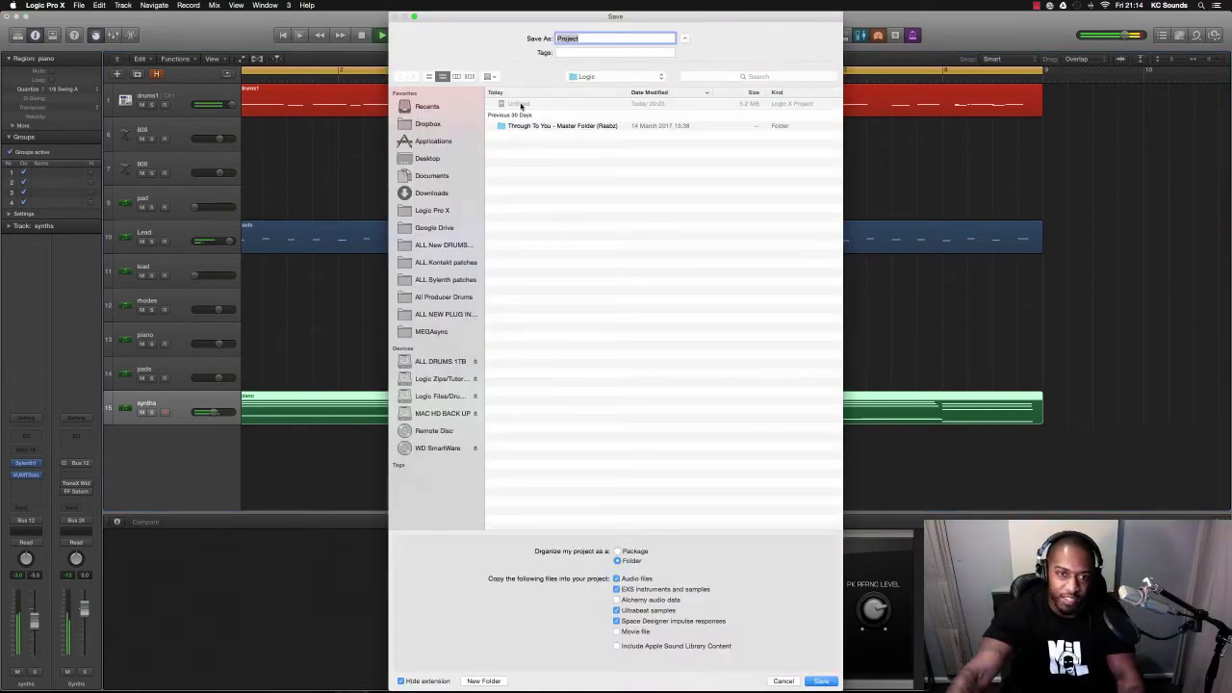
click(780, 682)
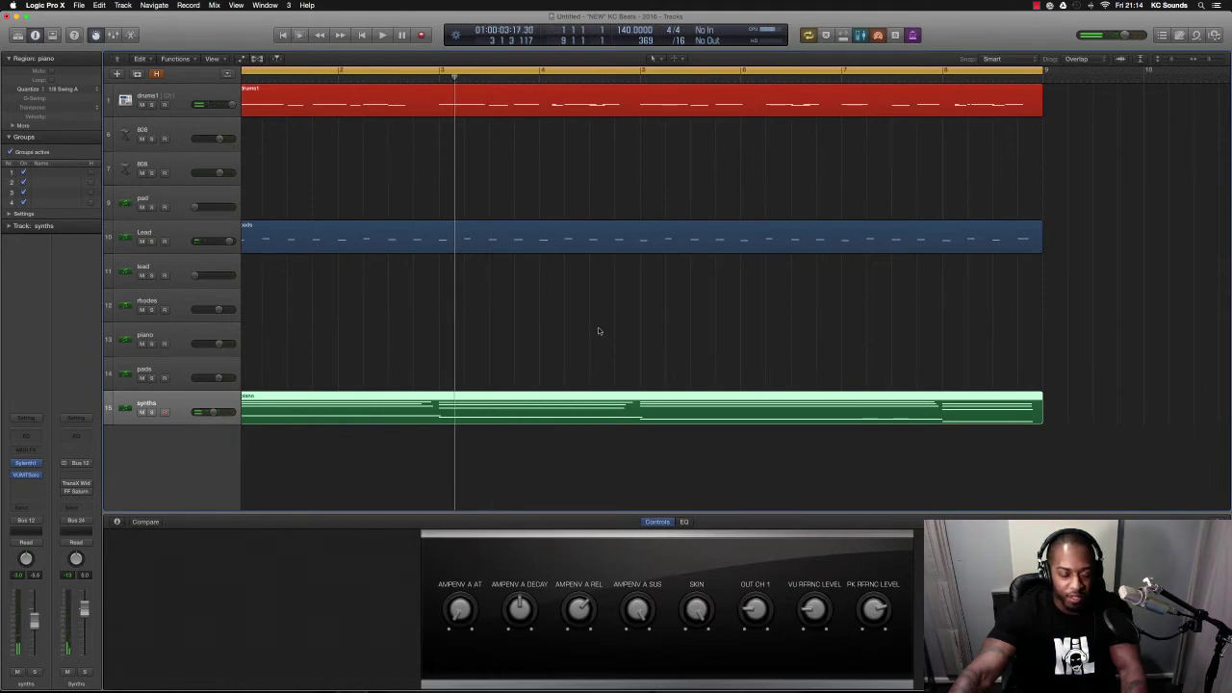
key(super+s)
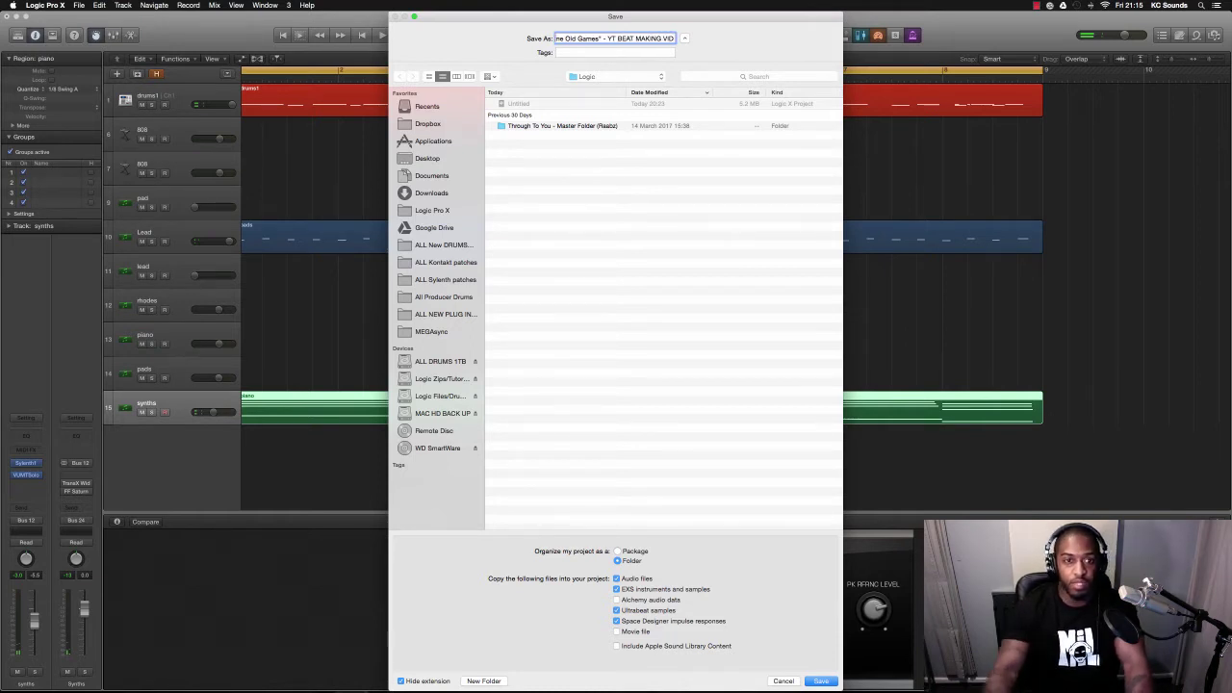
click(429, 210)
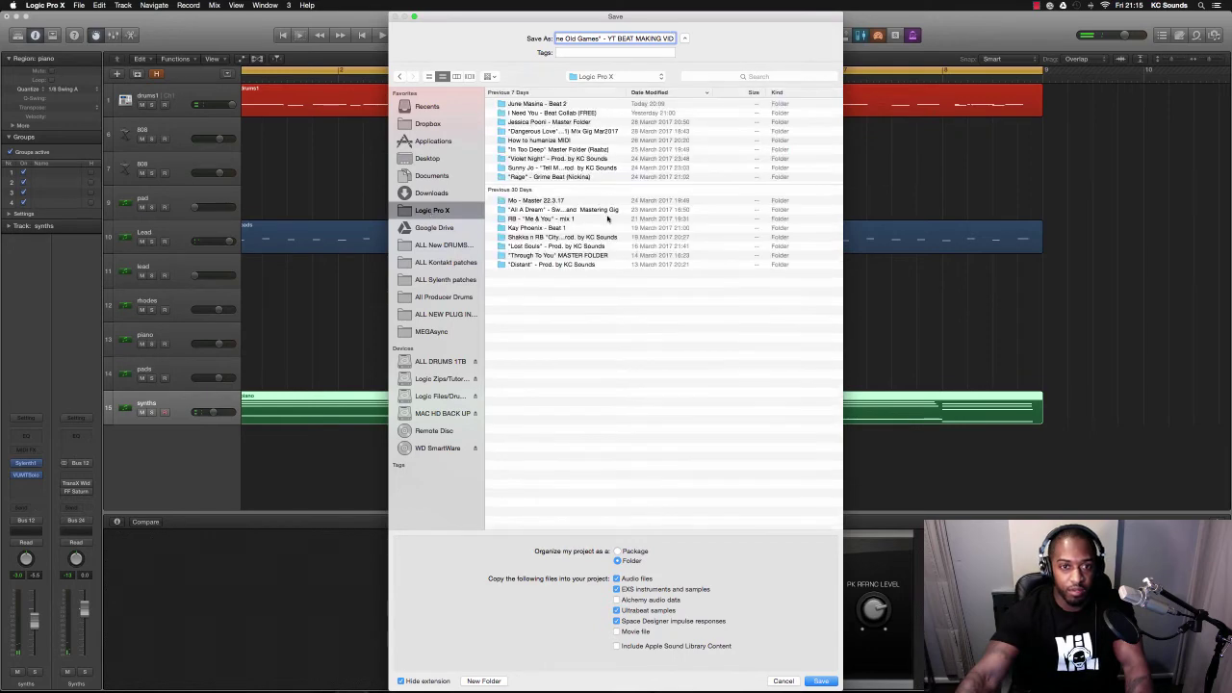
key(Return)
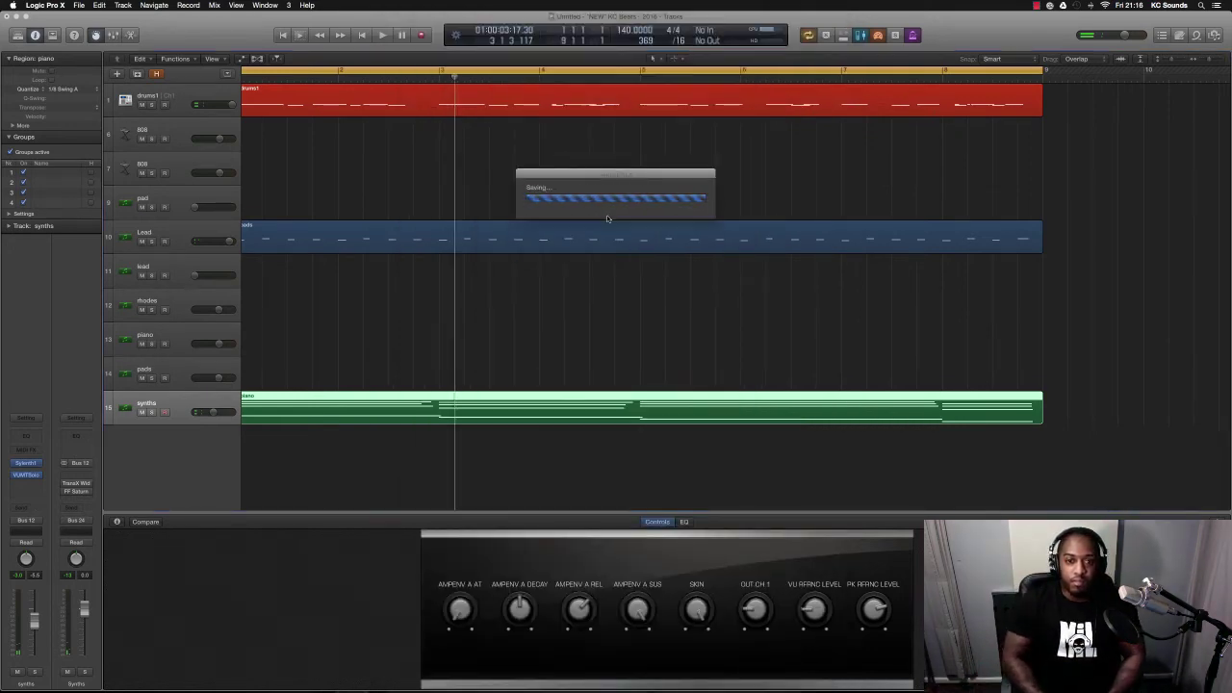
key(Return)
Play the beat and record a counter-melody on the pads track over the eight-bar cycle.
key(space)
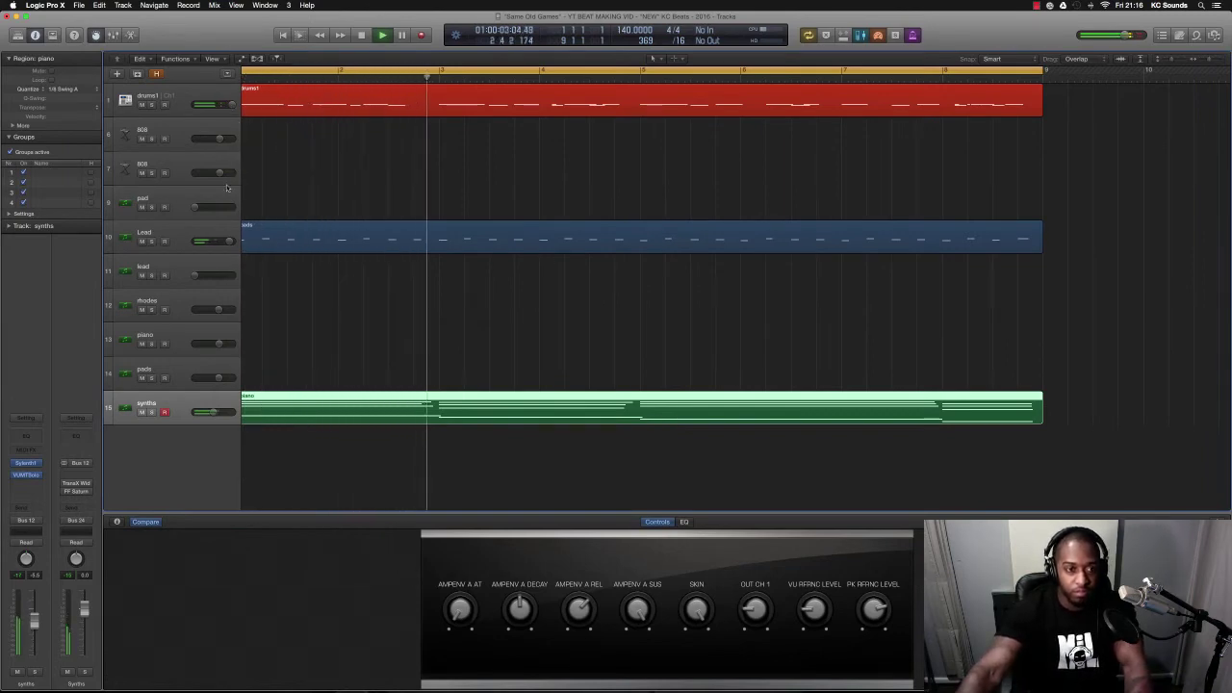
click(201, 267)
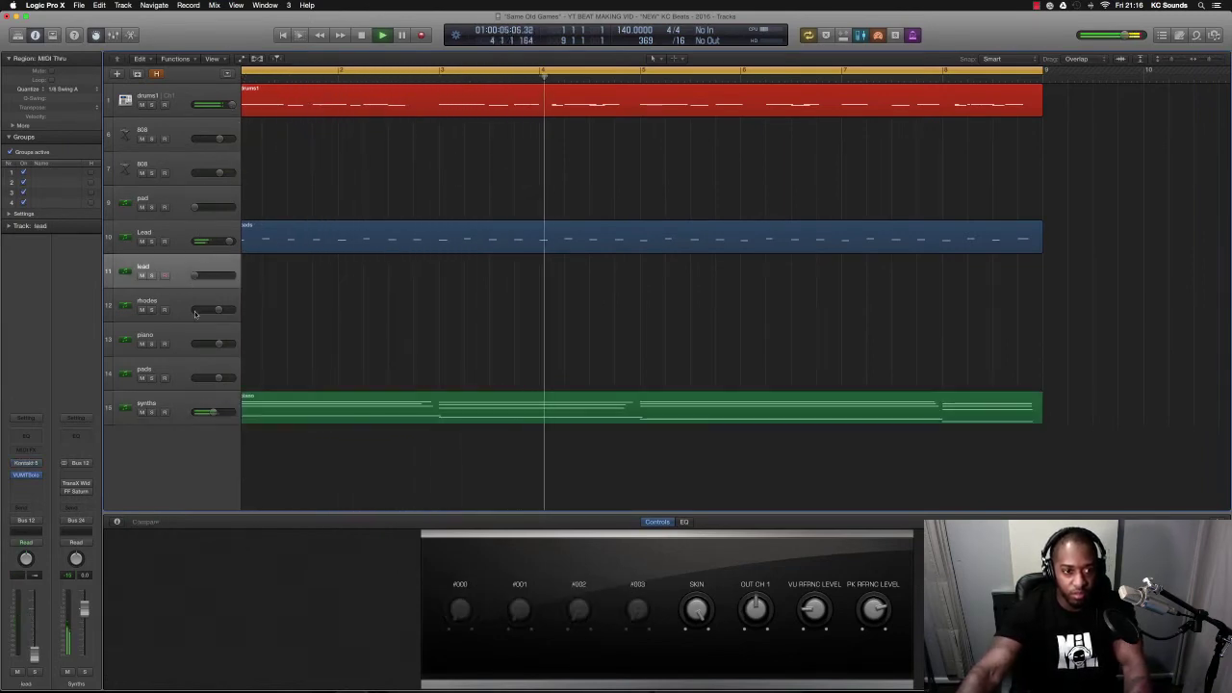
click(178, 369)
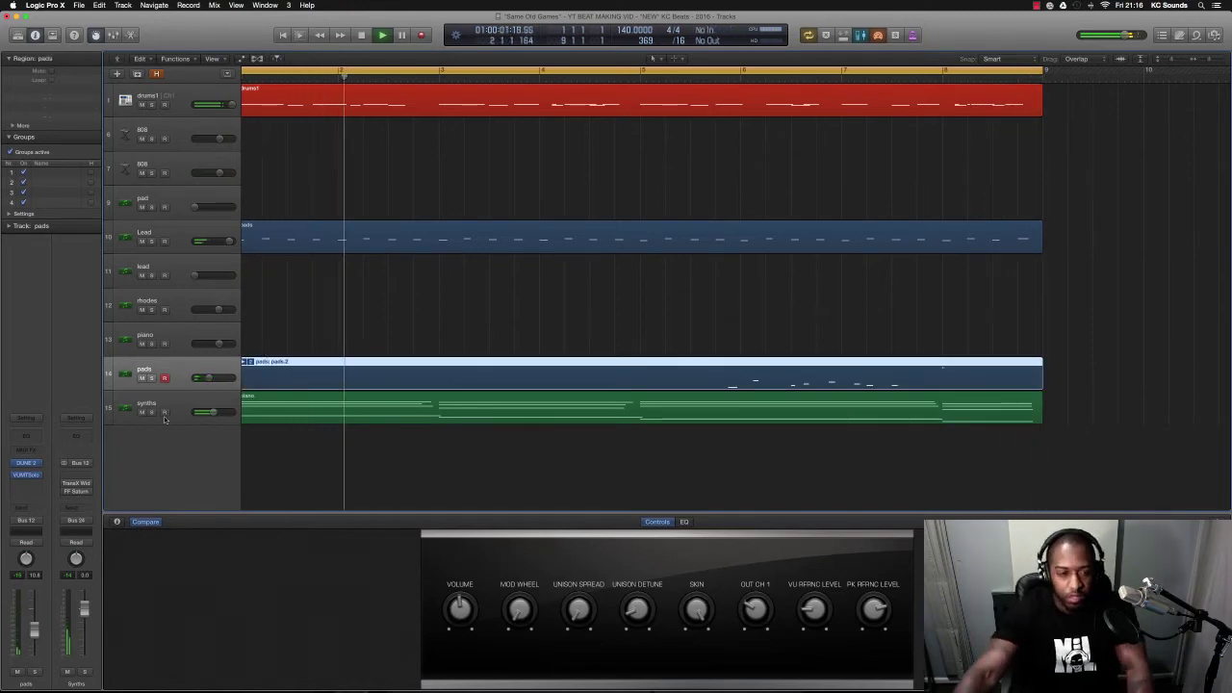
Choose take pads.1 in the pads take folder and flatten the folder into a single region.
click(254, 361)
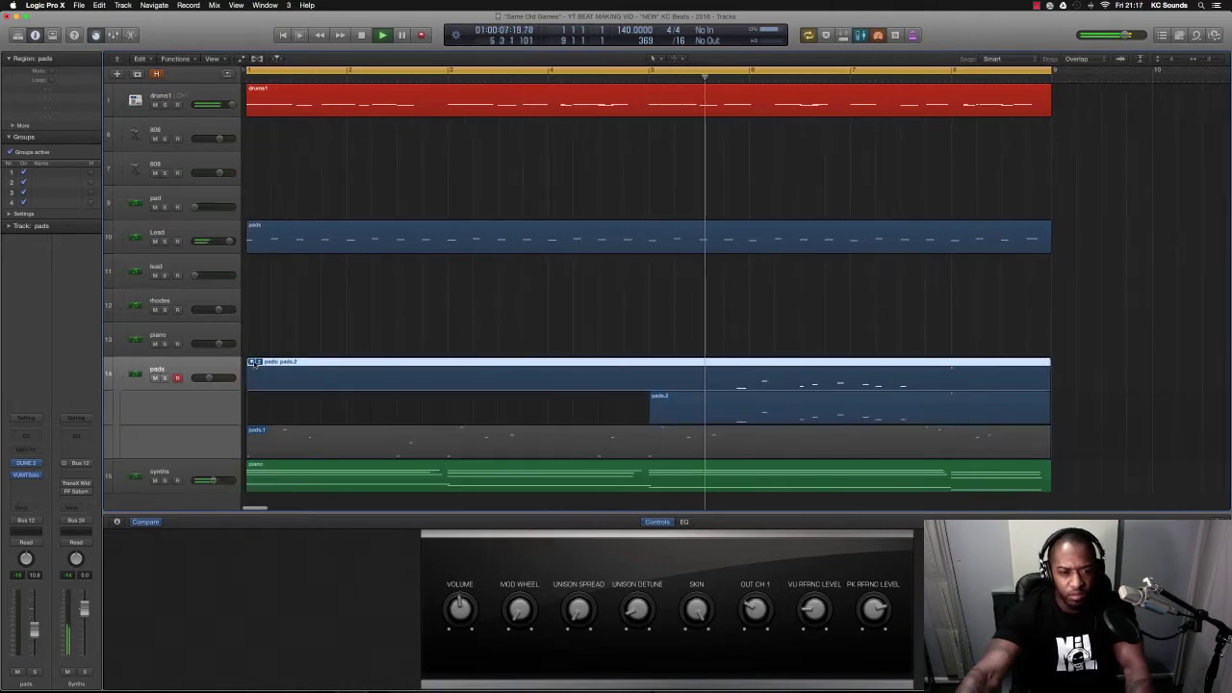
click(553, 444)
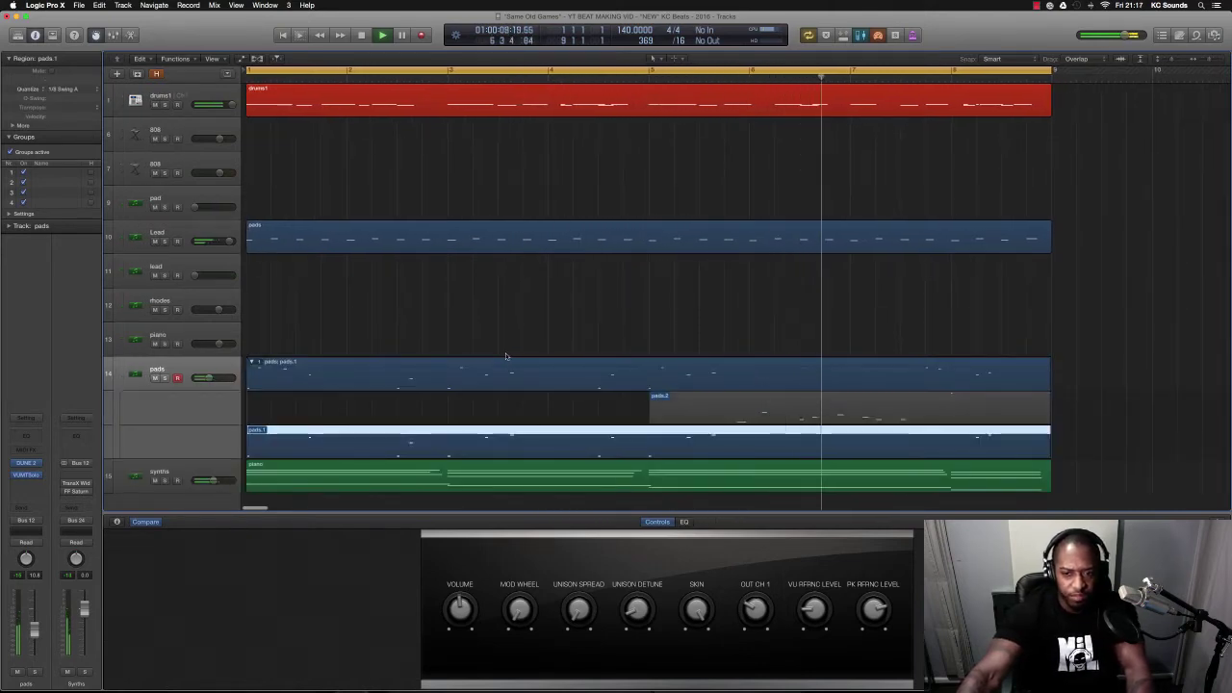
click(452, 305)
click(264, 363)
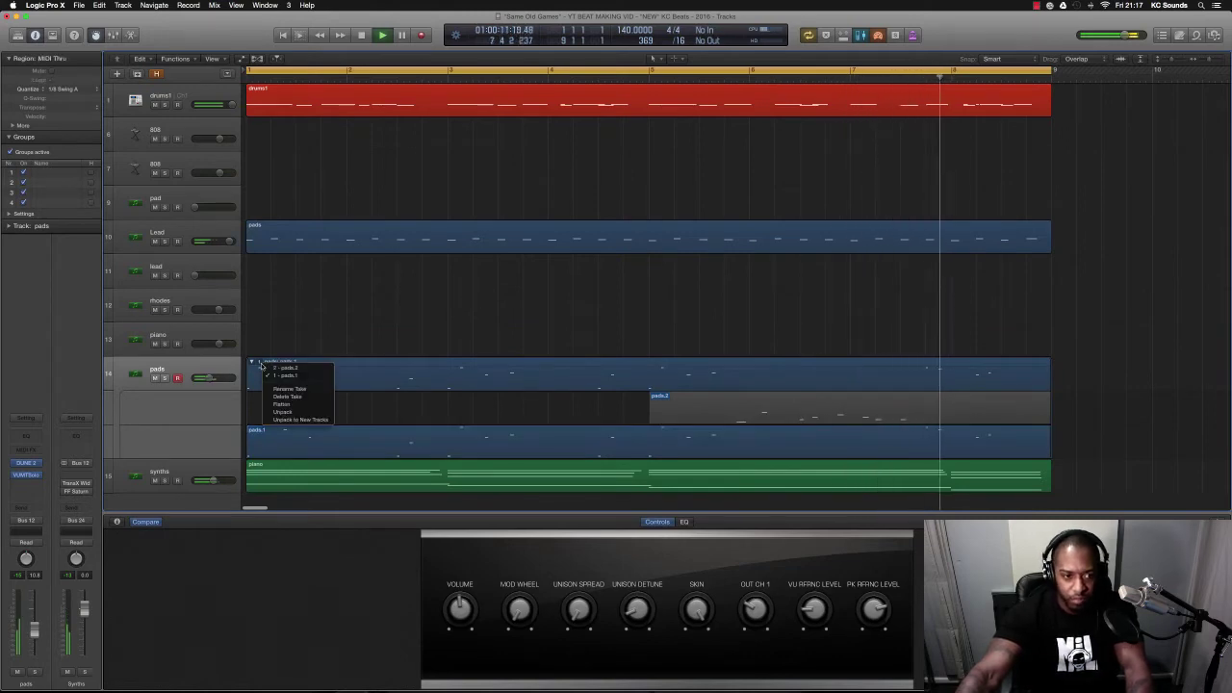
click(283, 404)
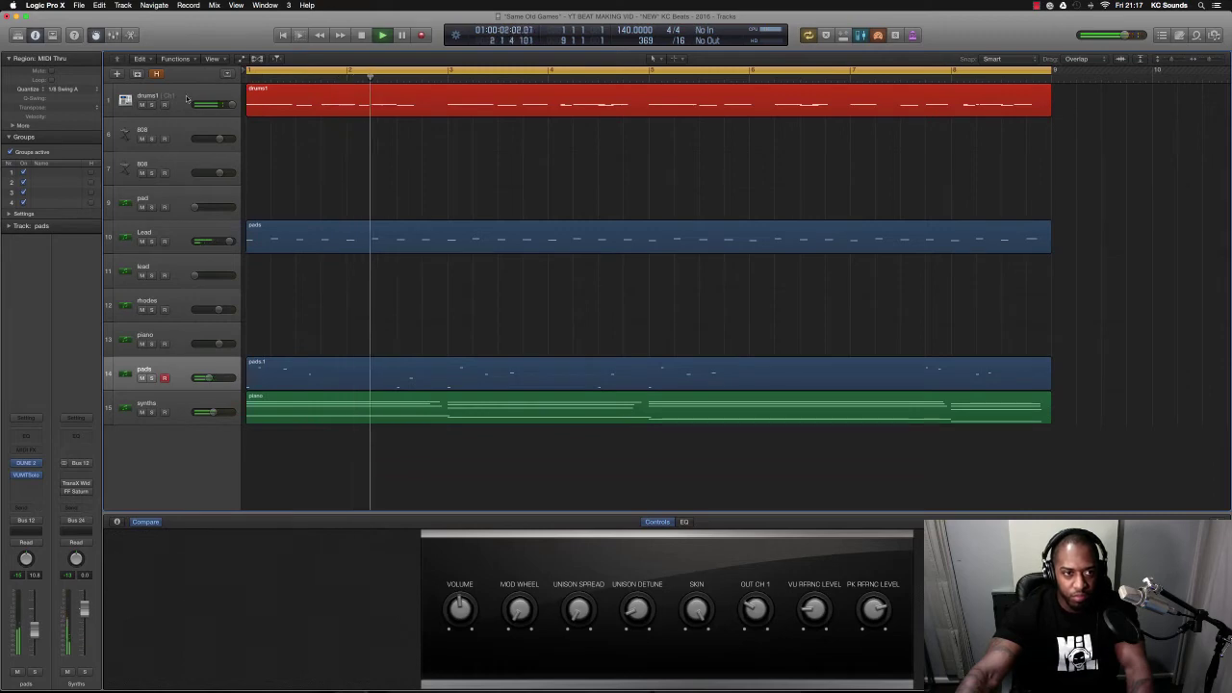
Select the second 808 track (track 7) and try out its bass sound over the playing beat.
click(184, 299)
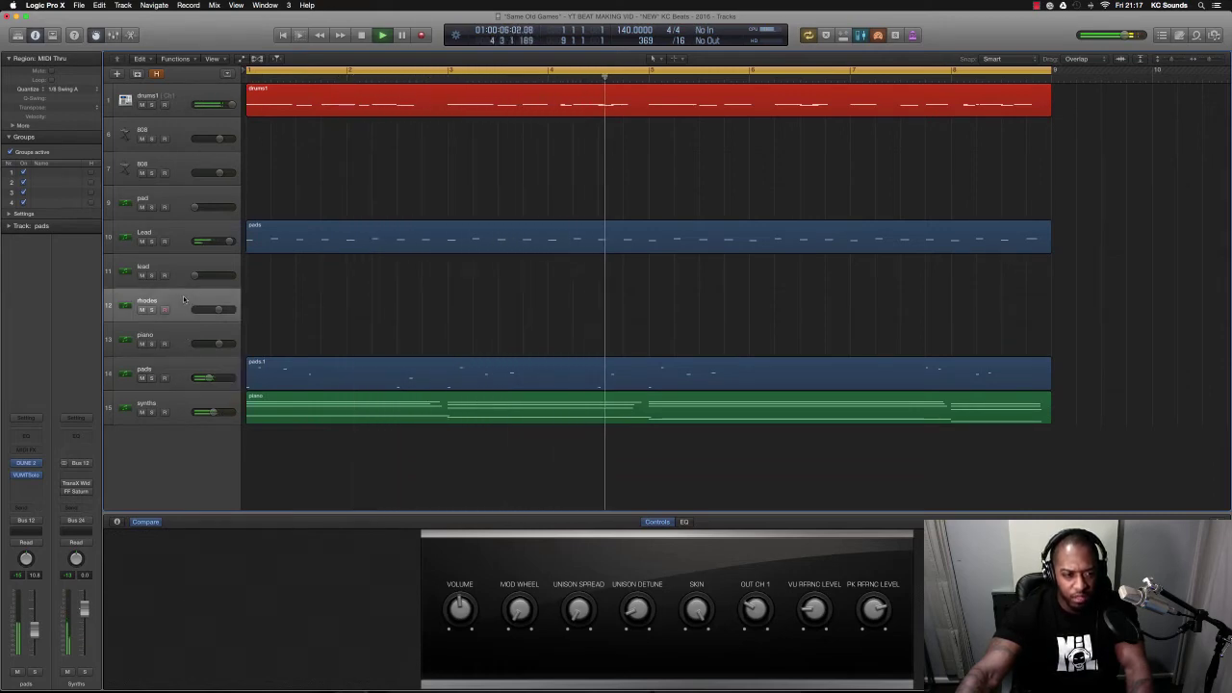
click(171, 176)
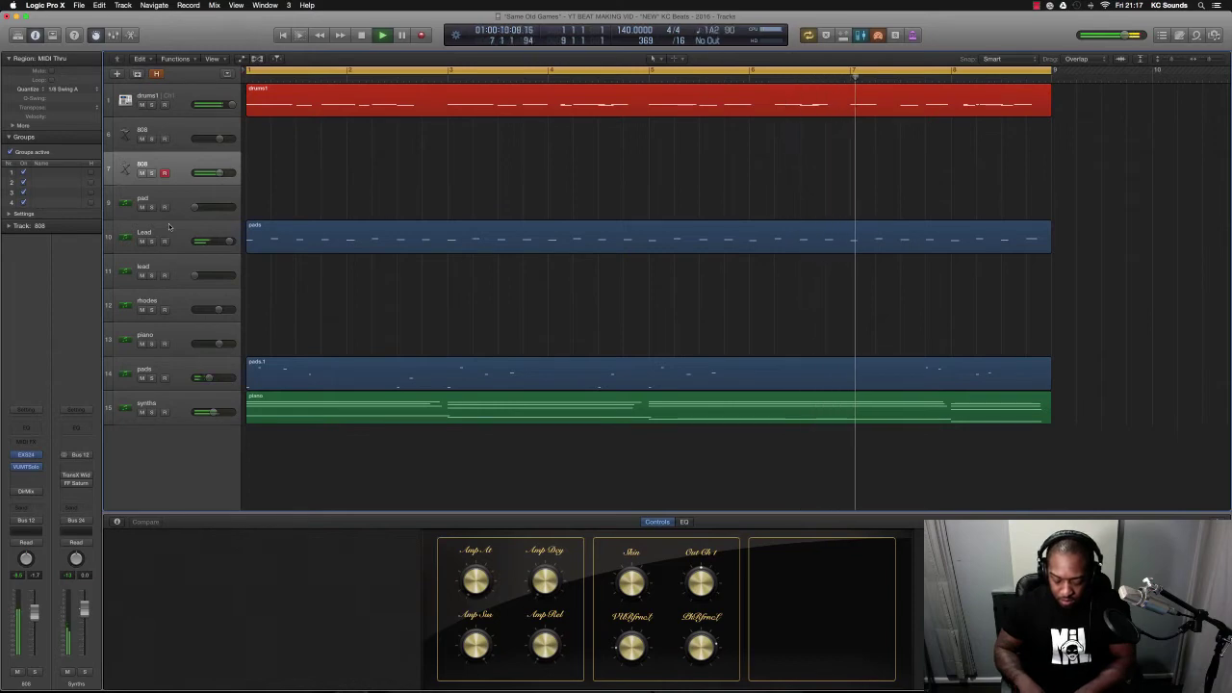
key(space)
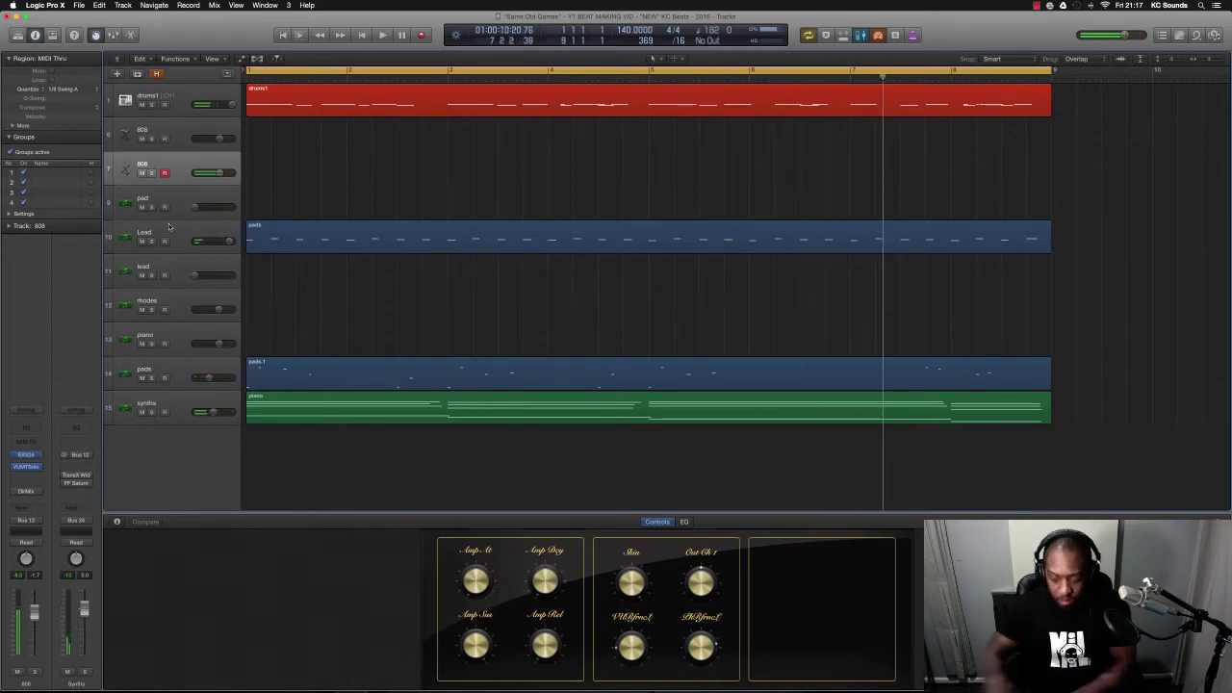
Open the drums1 region in the Piano Roll and move its upper row of notes down two octaves to C1.
double_click(581, 92)
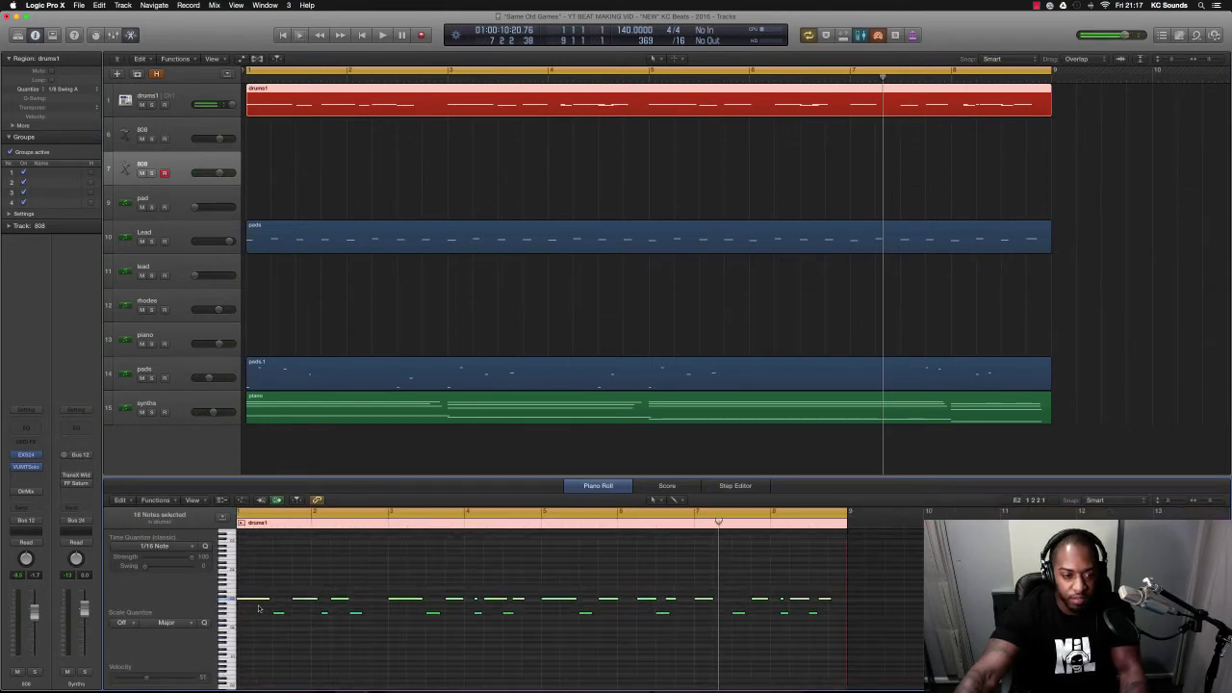
scroll(241, 594, down, 3)
scroll(260, 591, down, 2)
scroll(260, 593, up, 4)
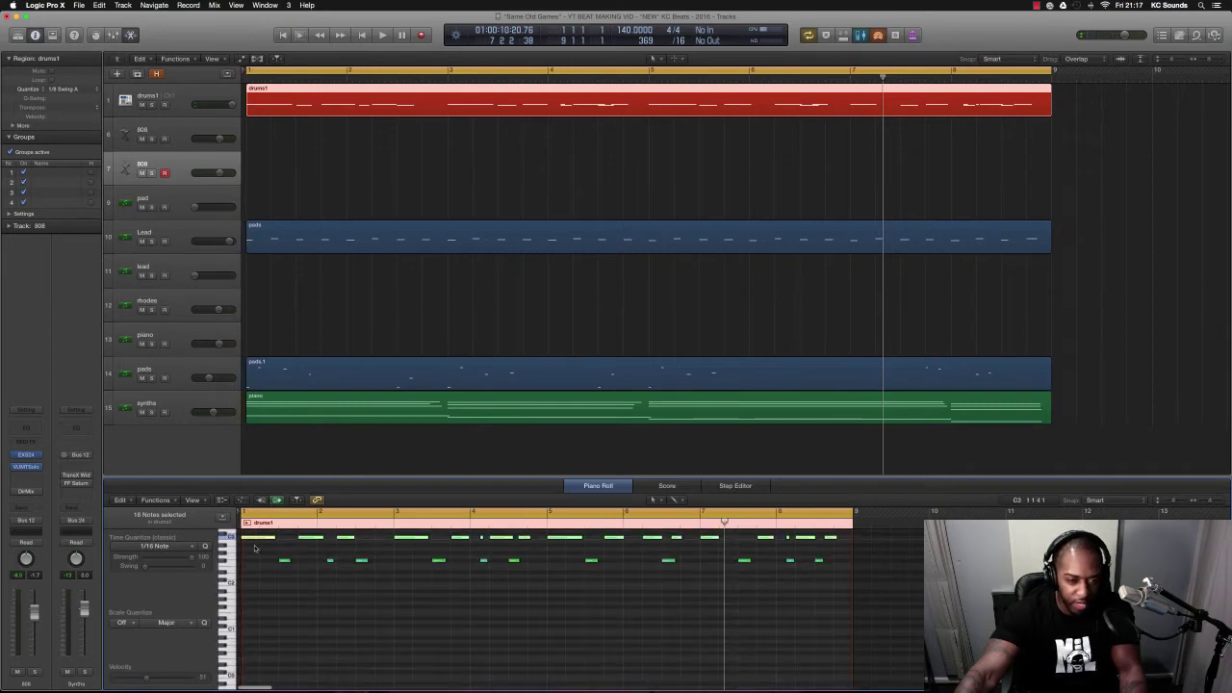
drag(254, 545, 258, 626)
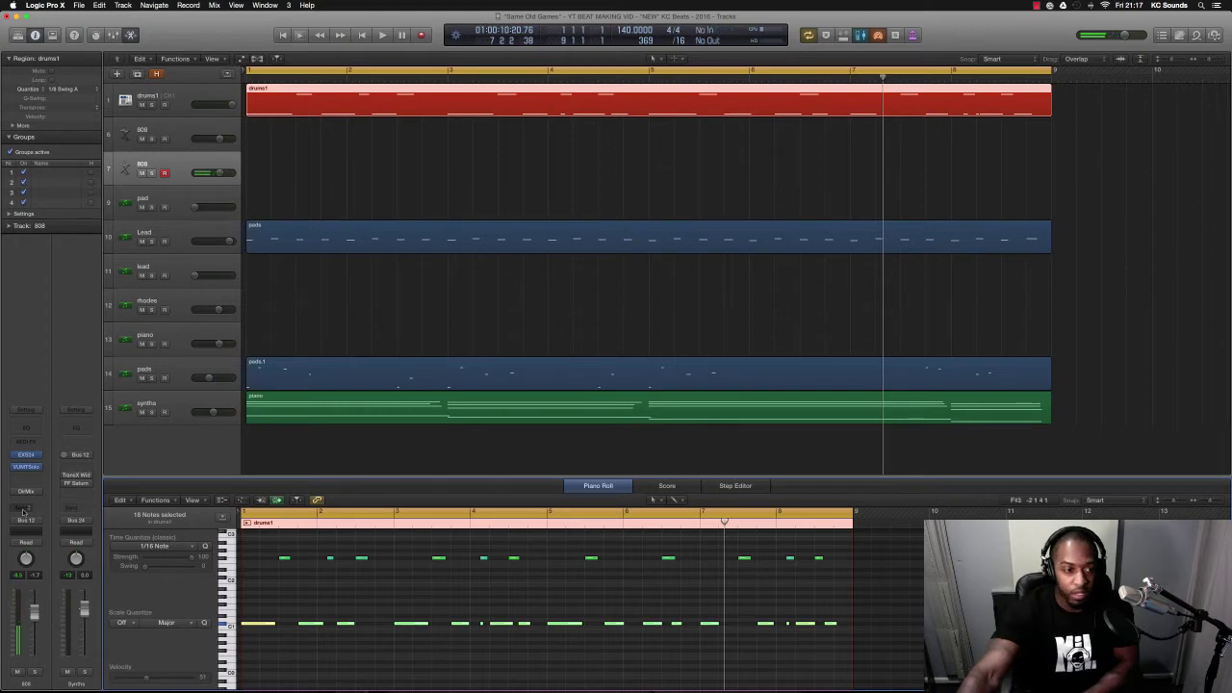
Open the EXS24 samplers of both 808 tracks, track 7 and track 6, to compare their settings.
click(26, 457)
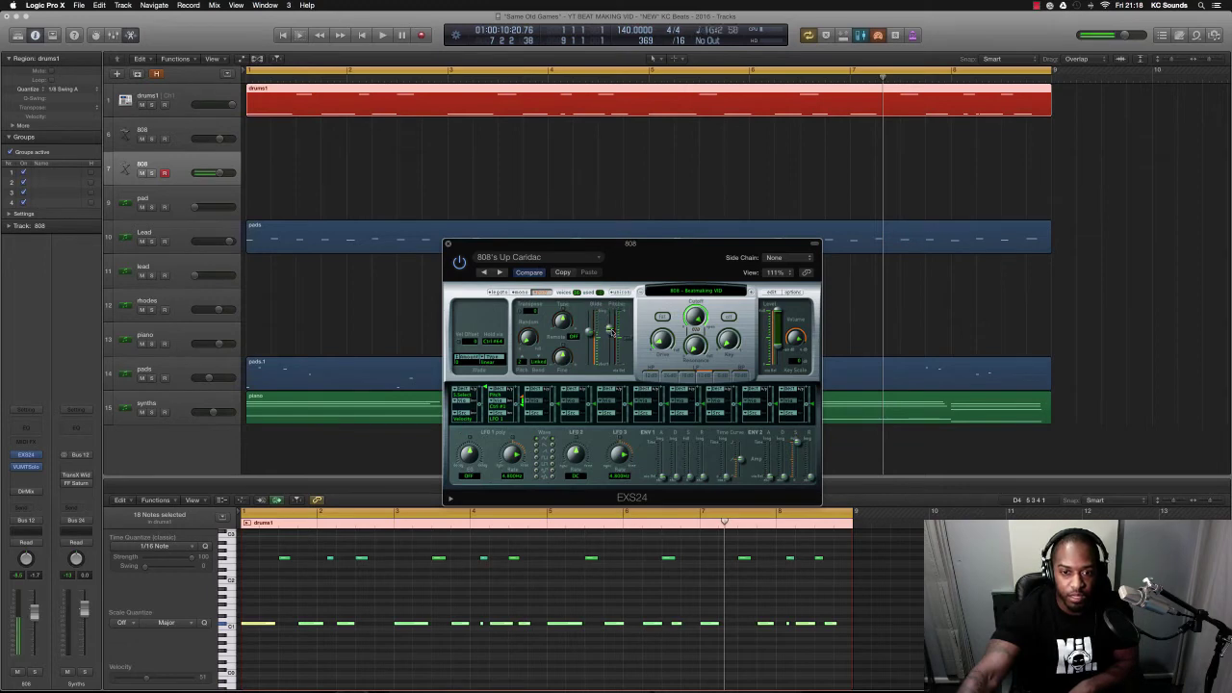
key(space)
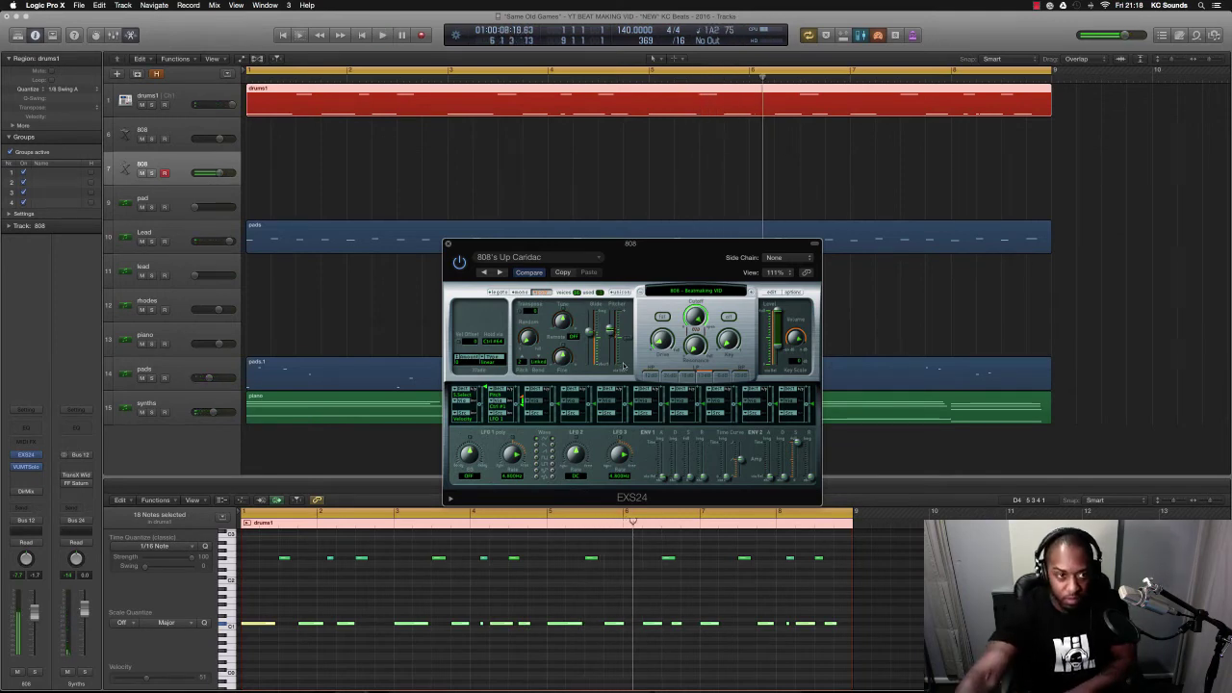
click(187, 135)
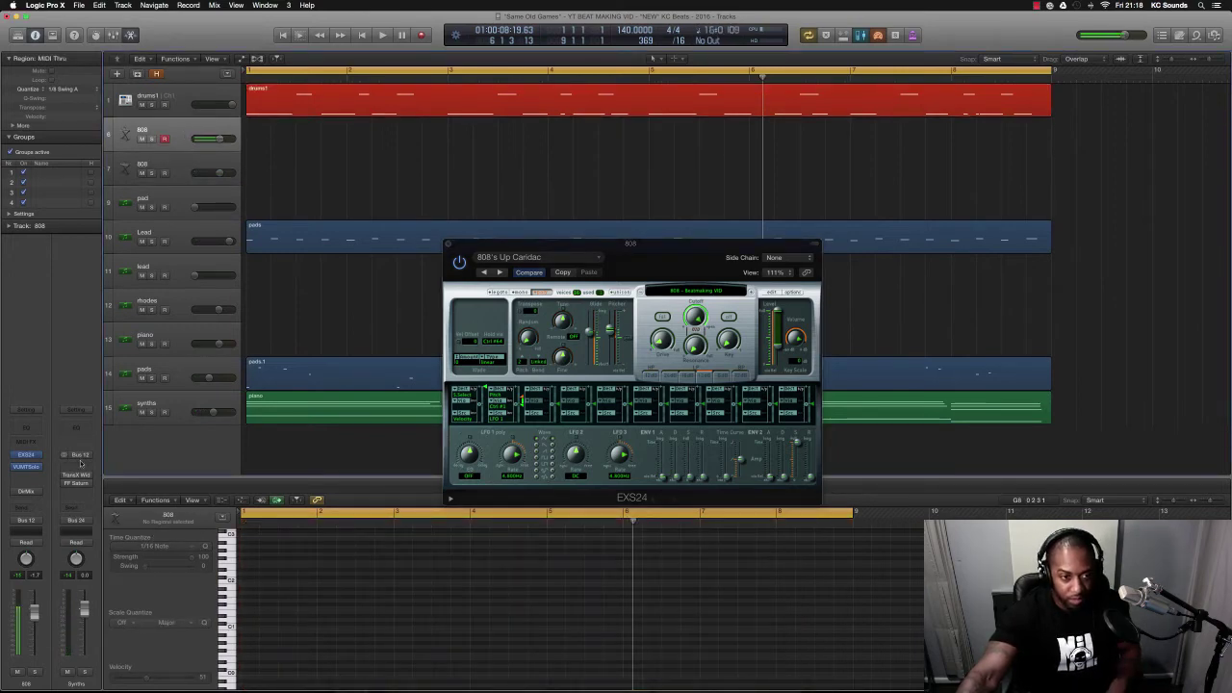
click(26, 455)
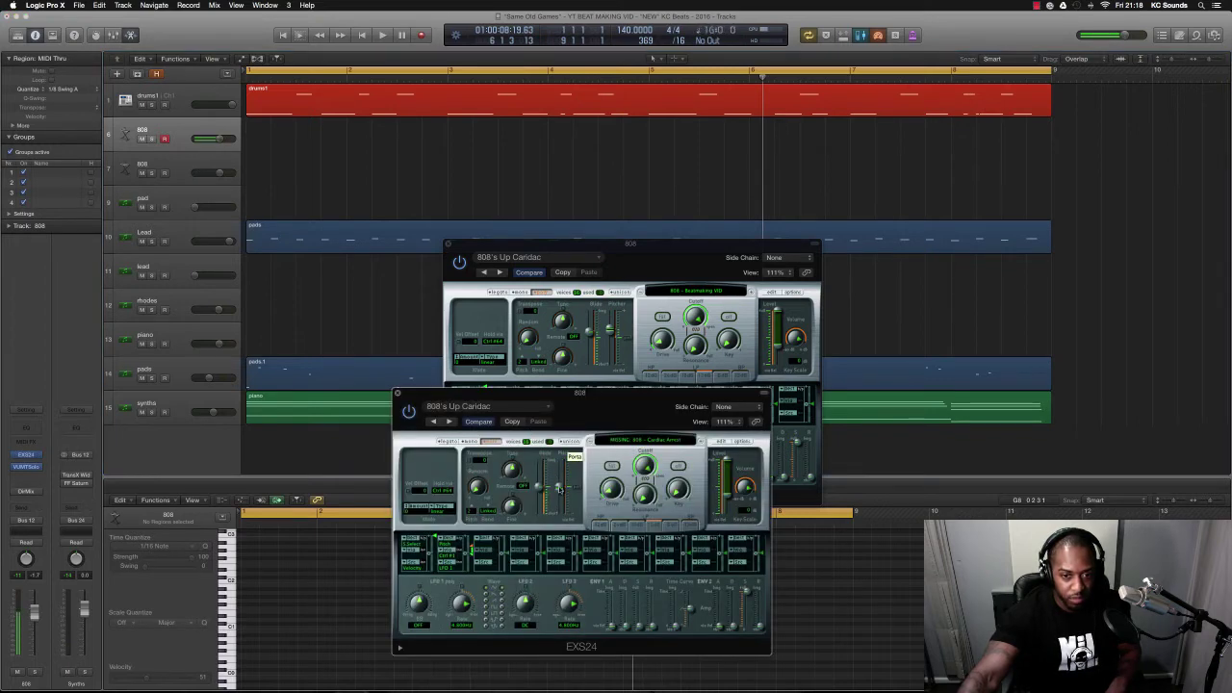
Play a bassline on the first 808 track (track 6), capture it as an eight-bar region, and close both EXS24 windows.
key(space)
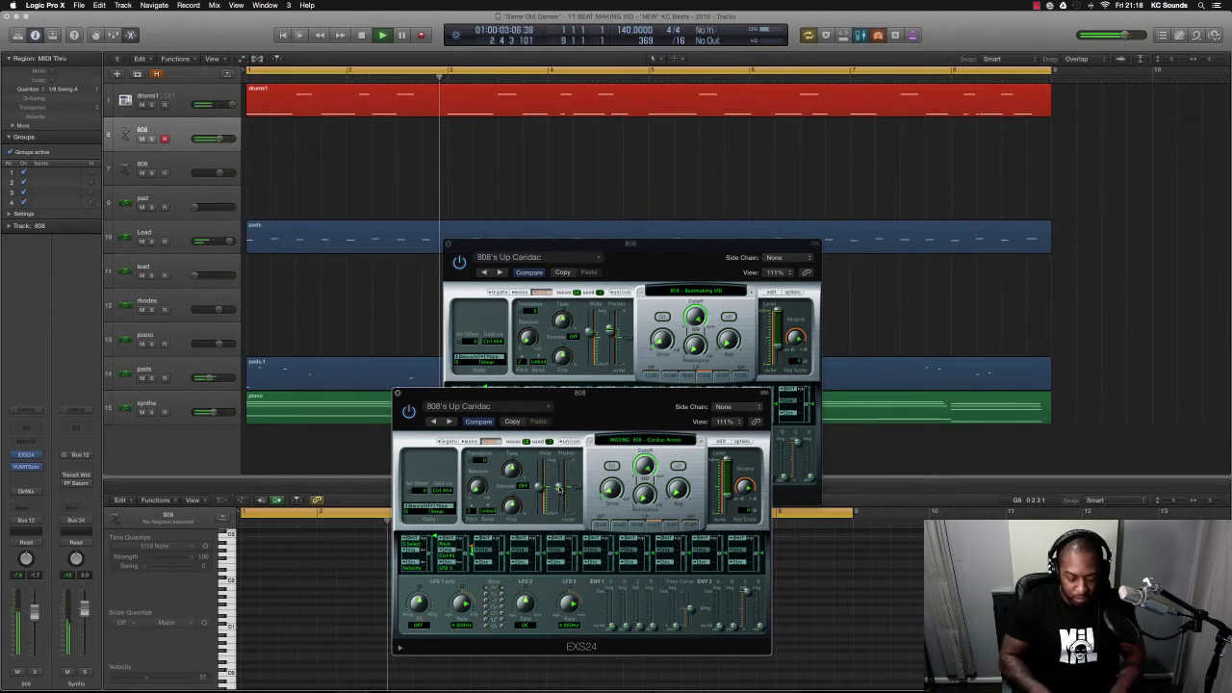
key(space)
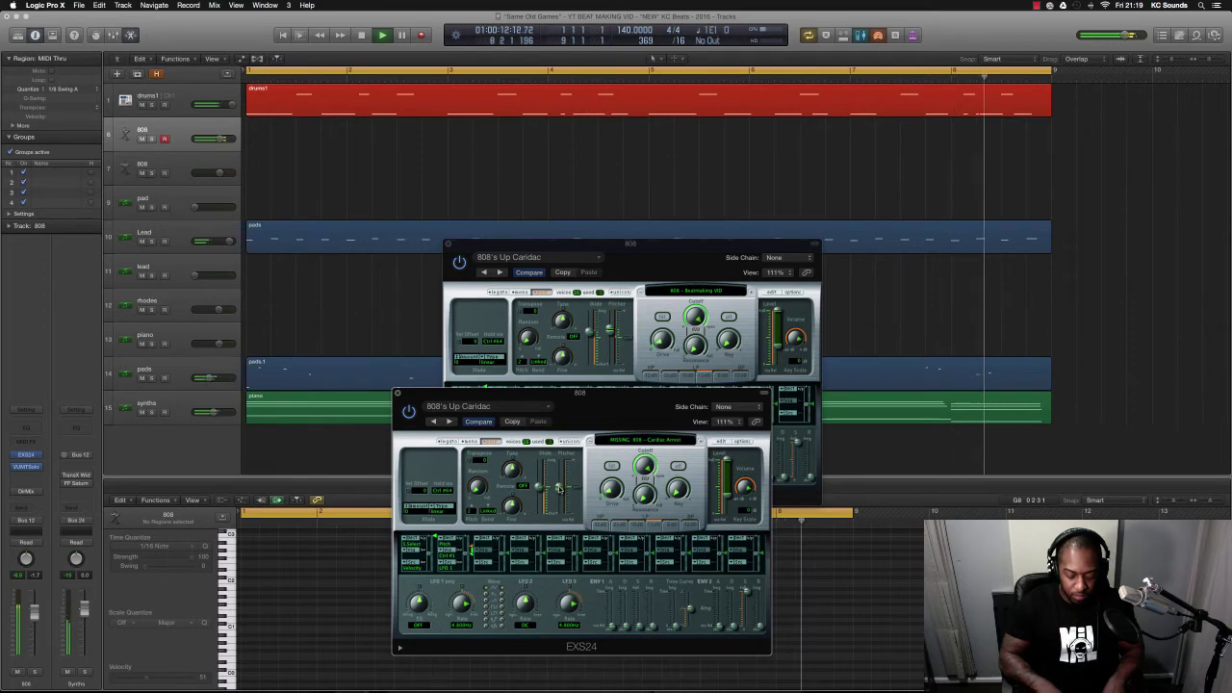
key(space)
key(super+z)
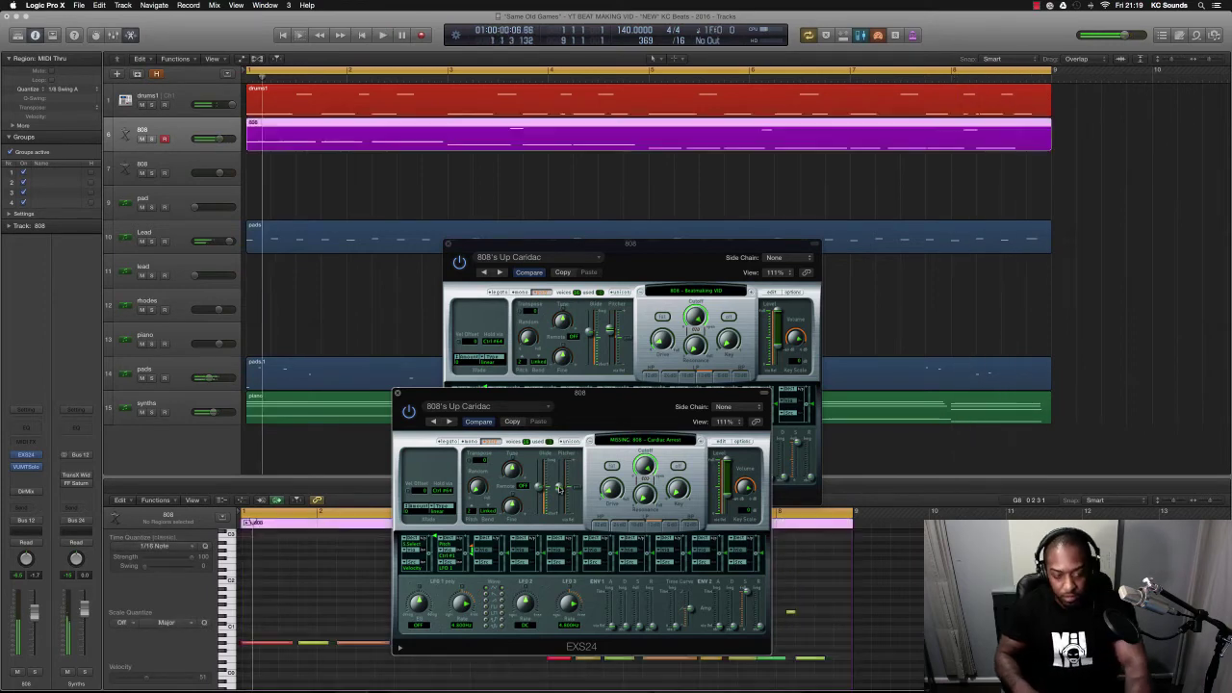
key(space)
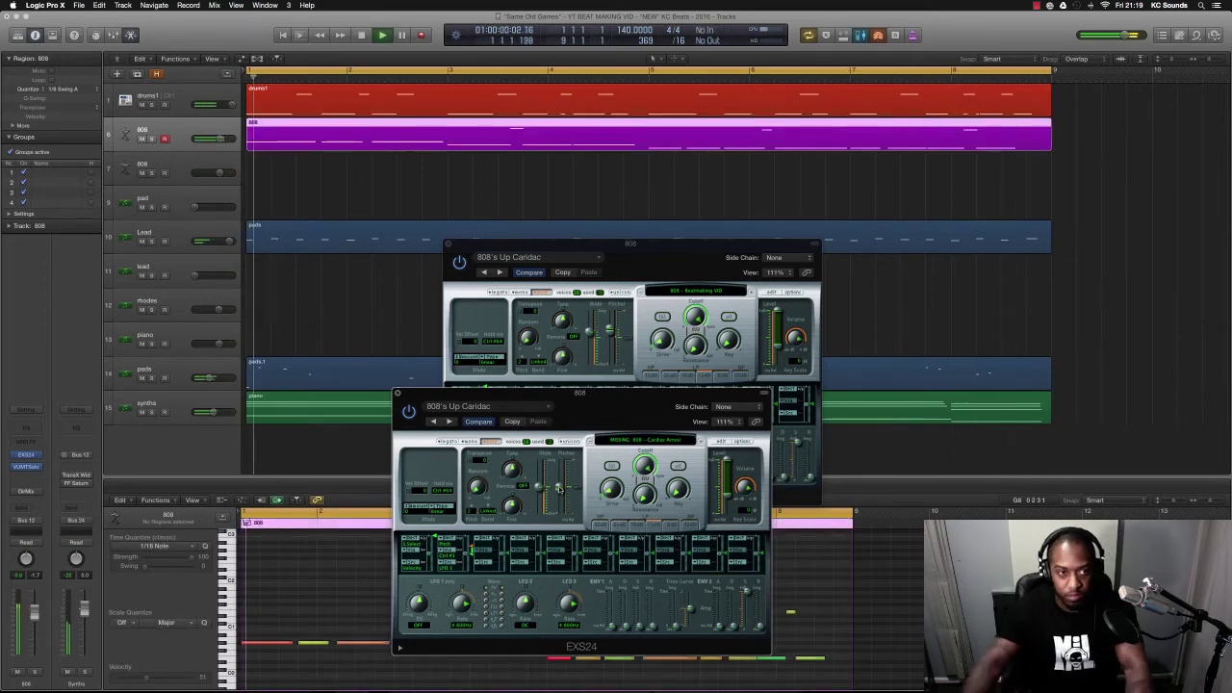
click(447, 244)
click(398, 393)
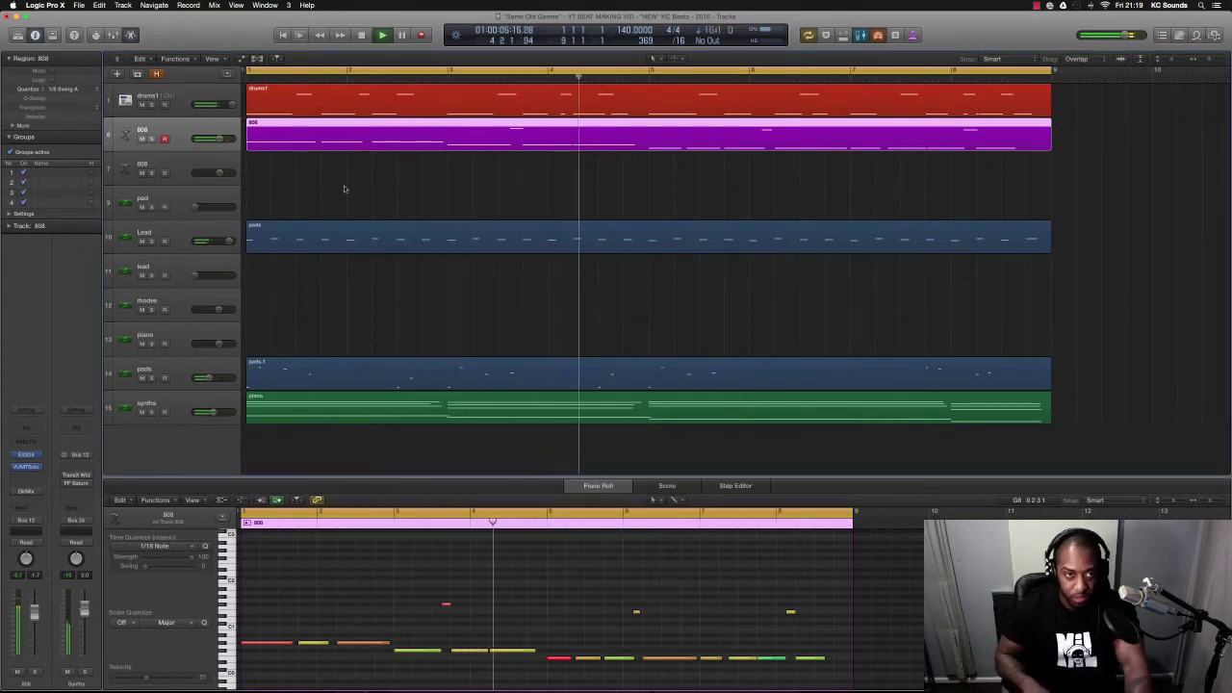
Capture a hi-hat pattern played on the drums1 track over the beat and merge it with the existing drums1 region.
key(Up)
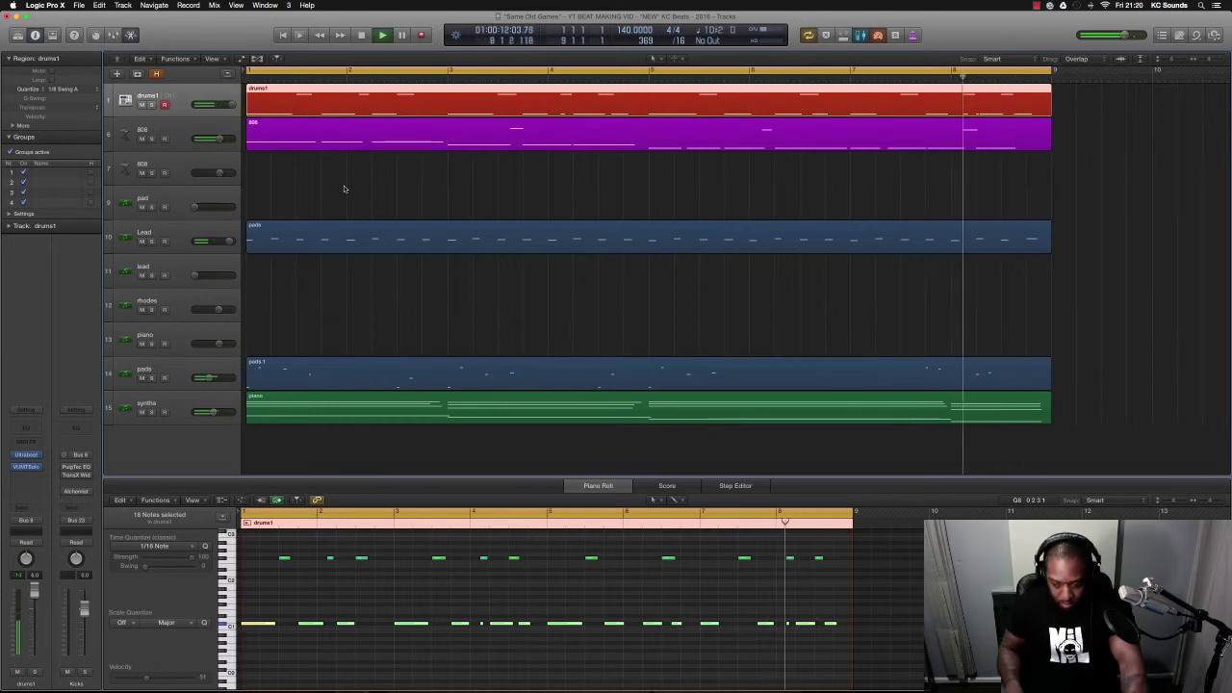
key(space)
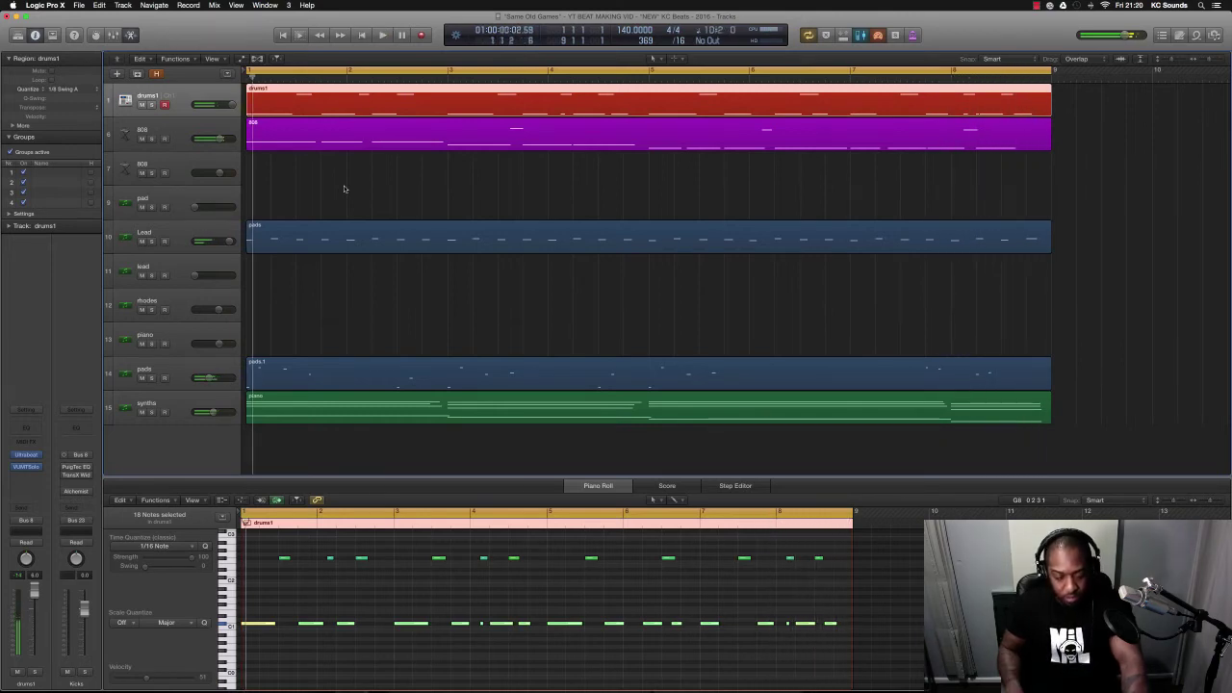
key(shift+r)
key(space)
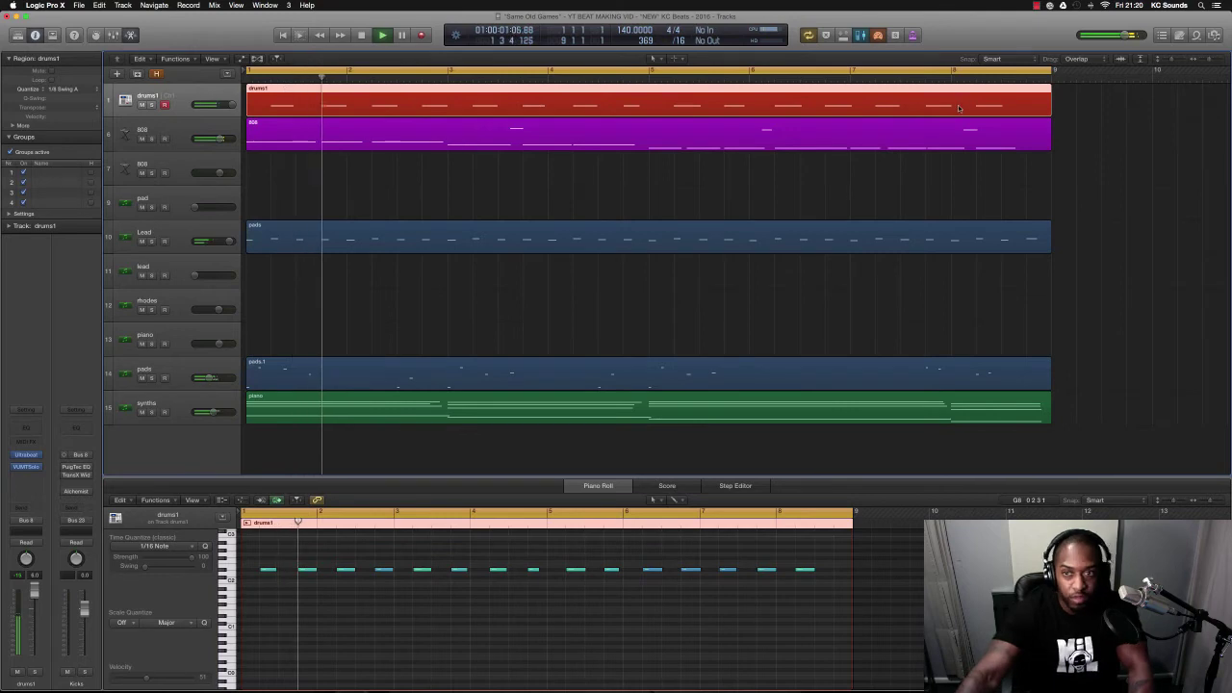
drag(1080, 104, 723, 110)
key(super+j)
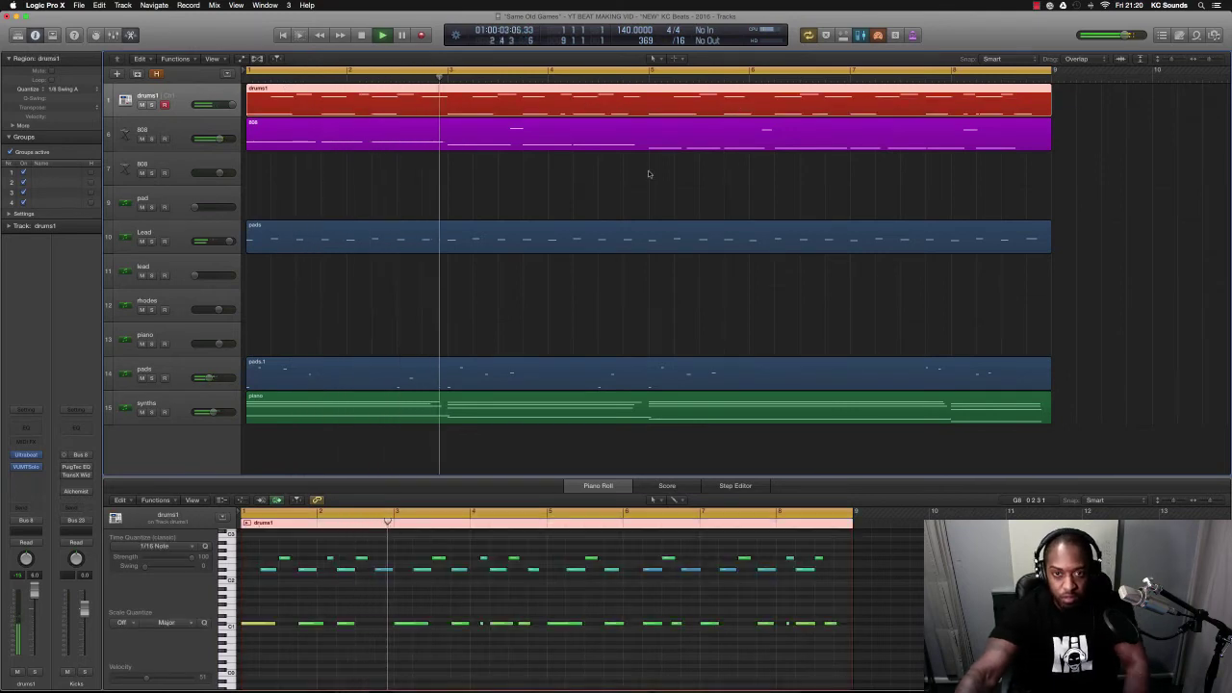
Record a piano melody on the piano track (track 13) over the looping eight bars.
click(185, 337)
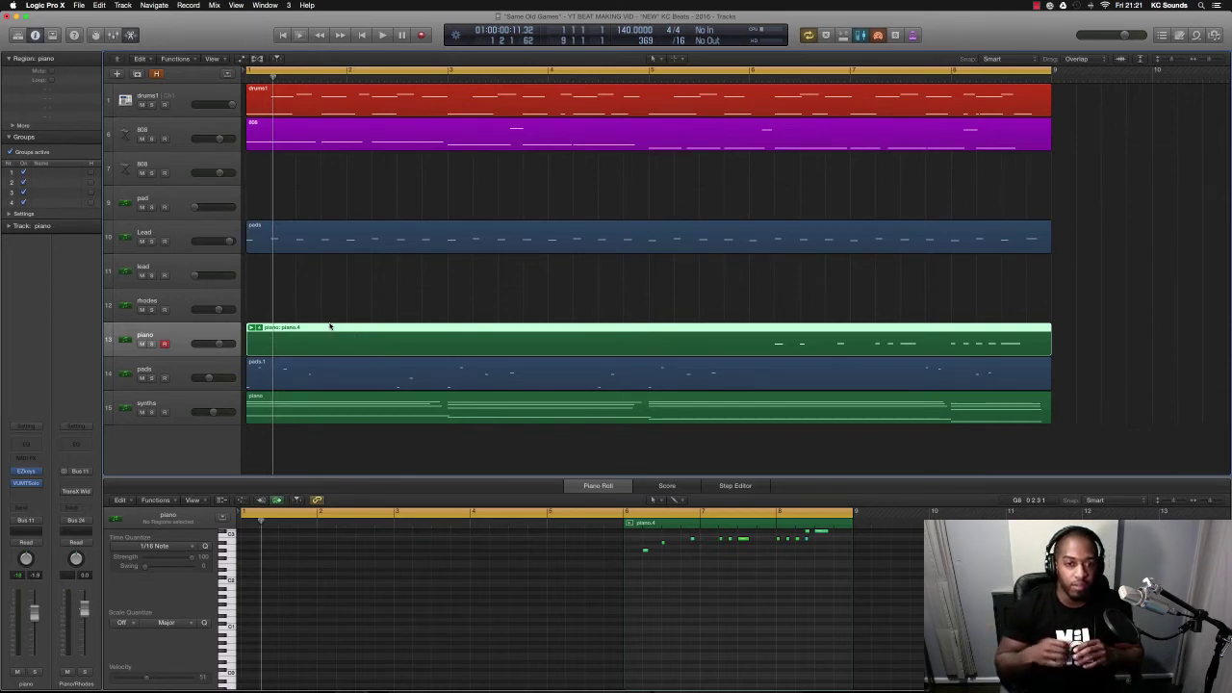
scroll(483, 309, down, 3)
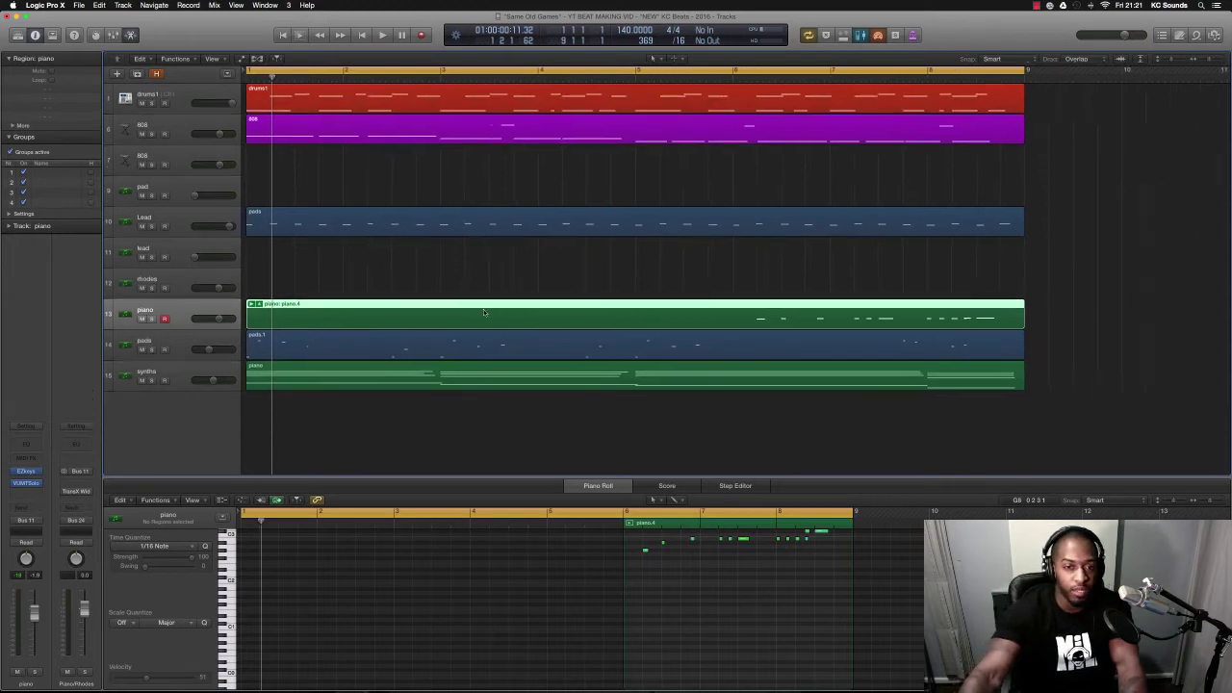
scroll(582, 327, down, 2)
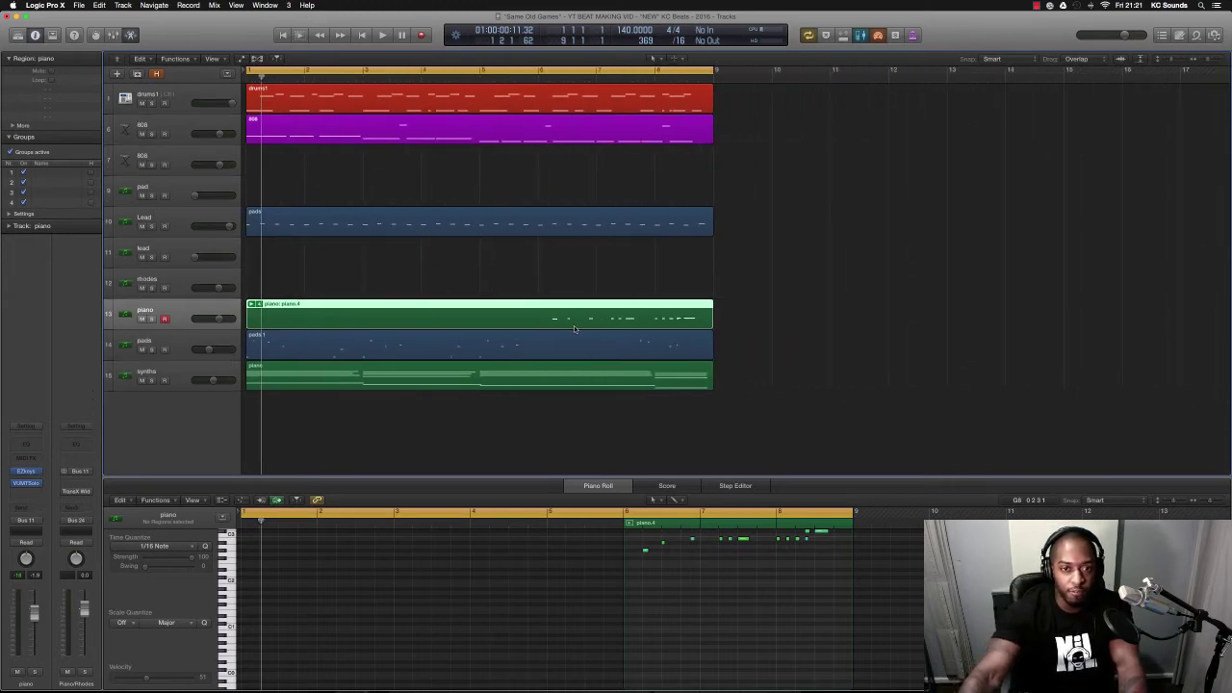
drag(737, 413, 365, 106)
click(606, 266)
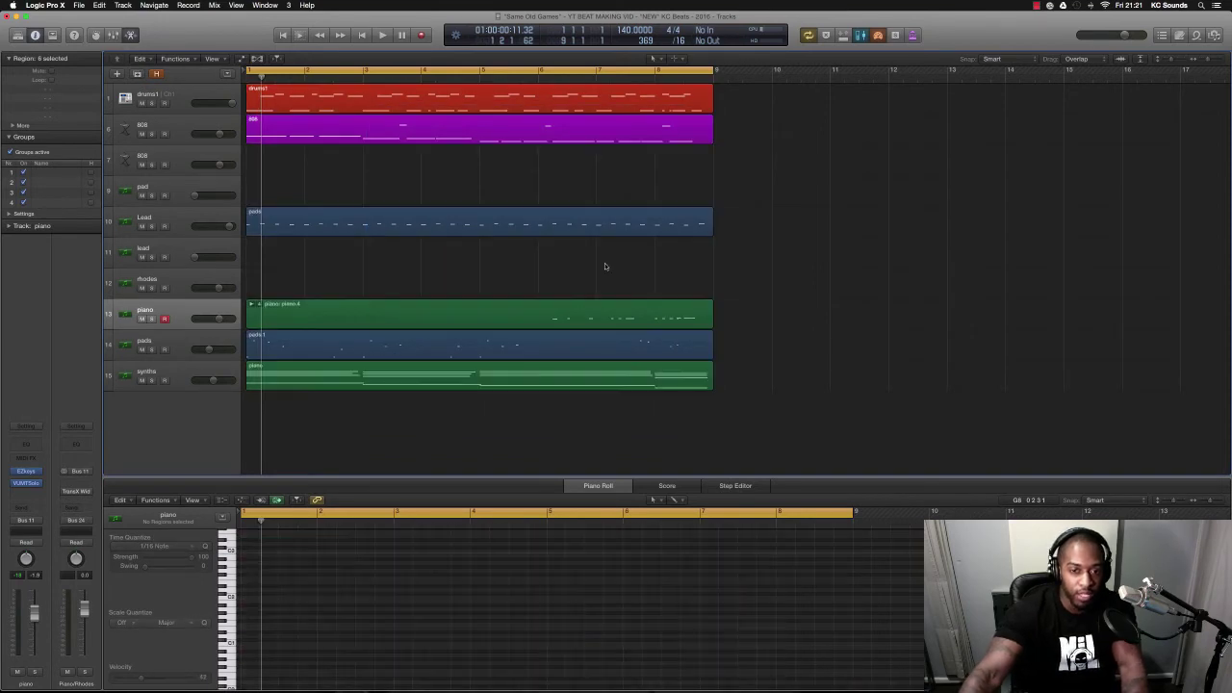
scroll(463, 248, up, 3)
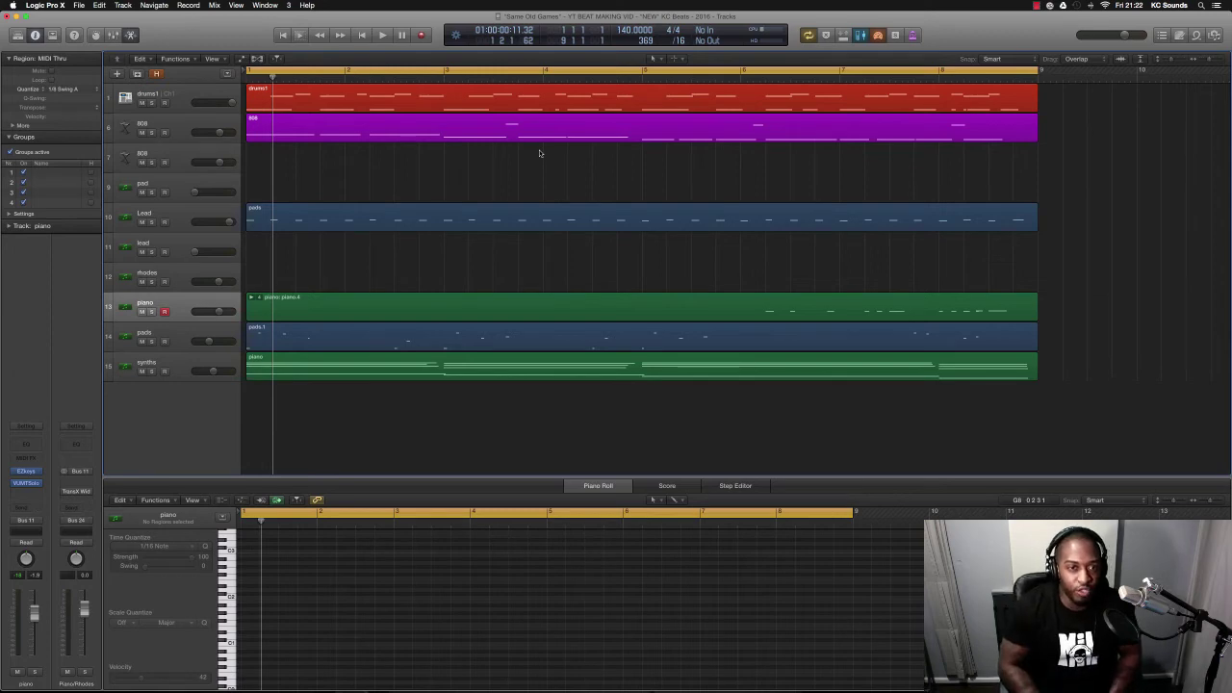
Open the drums1 region in the Piano Roll and make the drums1 track the active track.
click(460, 90)
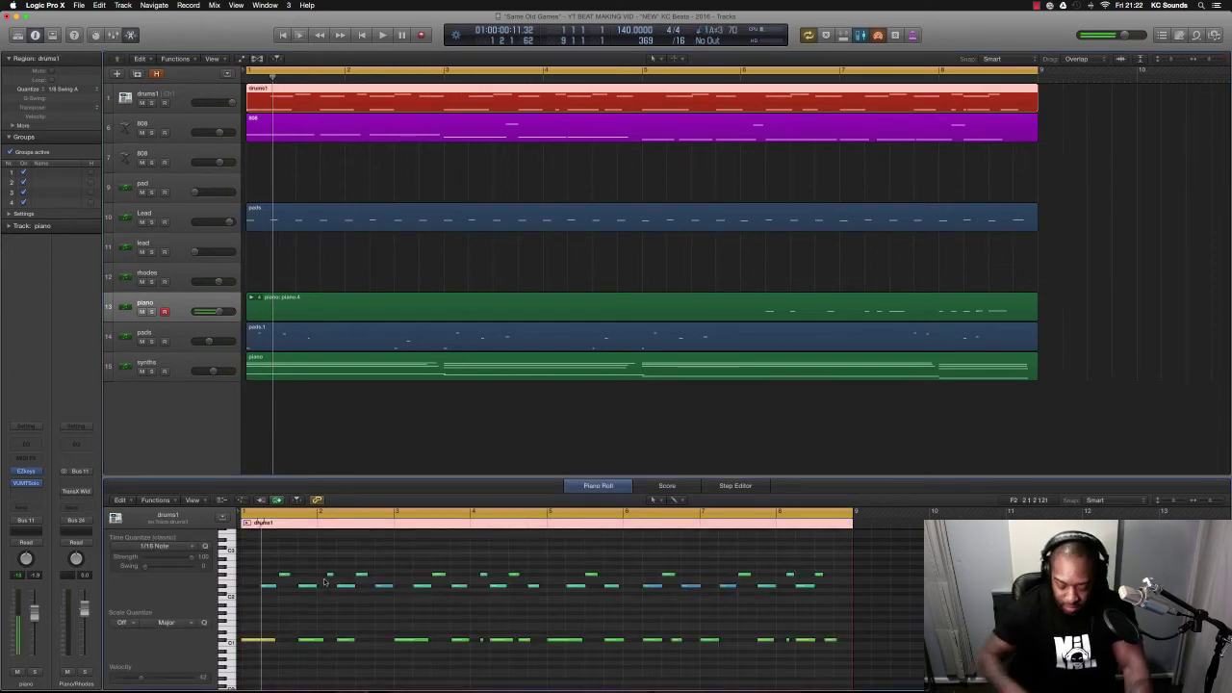
key(Up)
key(Up)
key(Up)
key(Up)
key(Up)
key(Up)
key(Up)
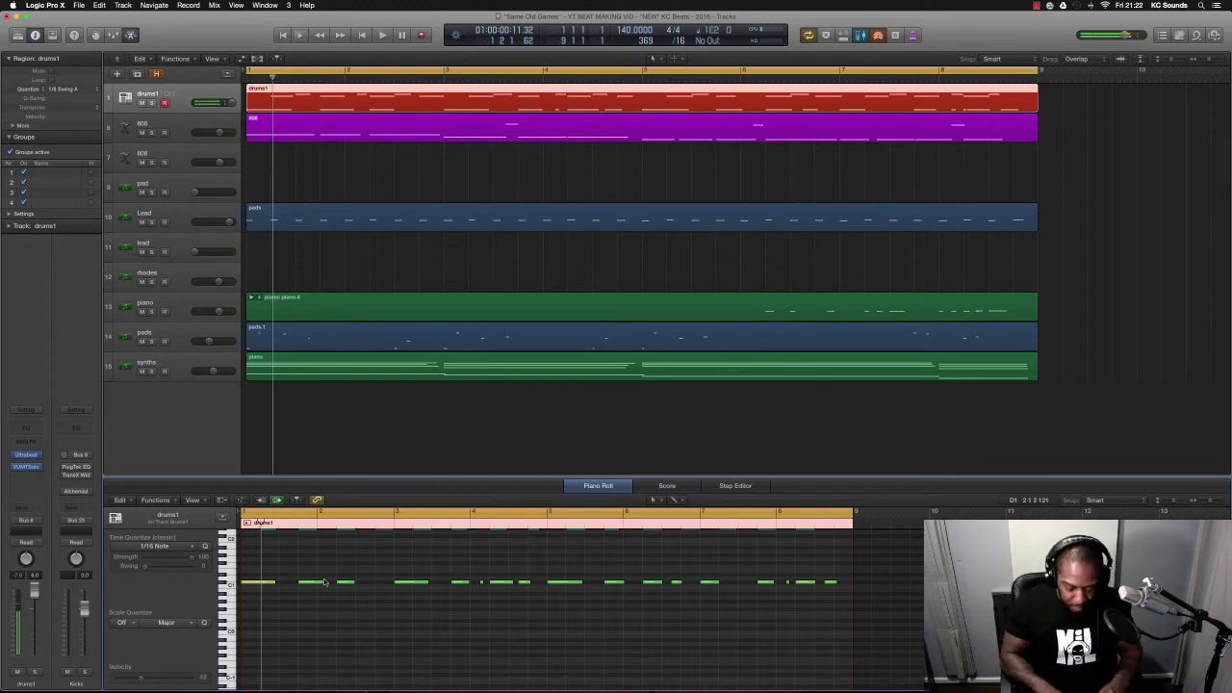
Audition the opening of the beat several times with the drums1 track selected.
key(space)
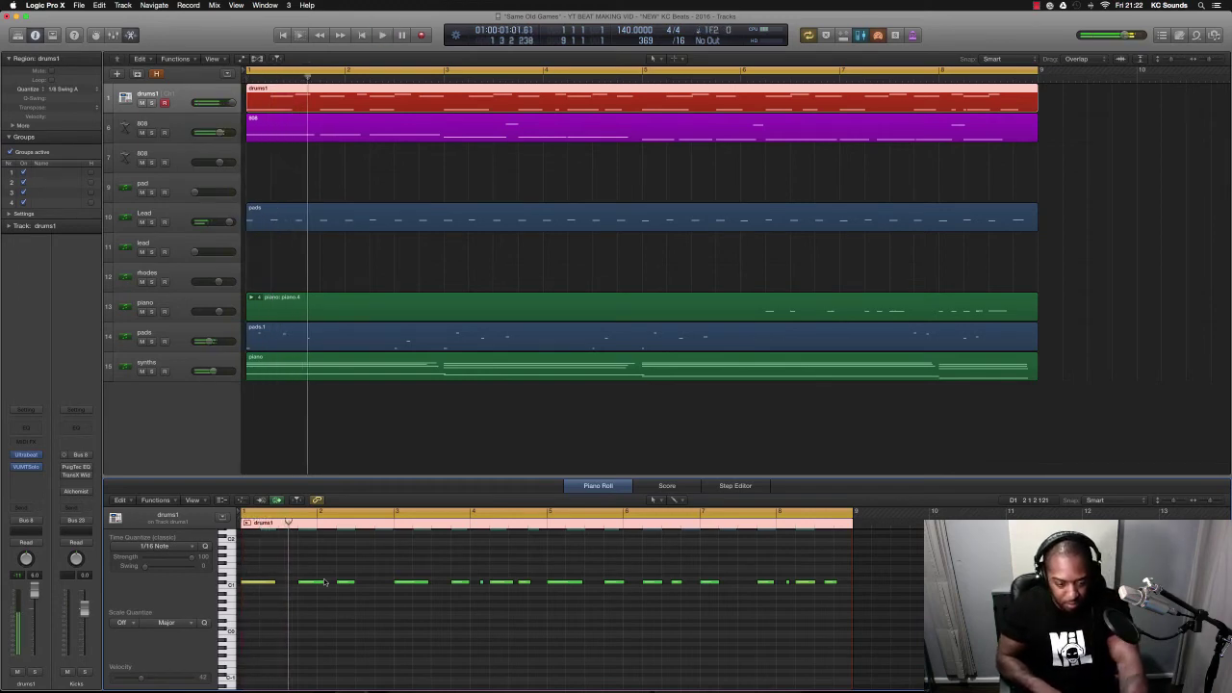
key(space)
key(space)
key(space)
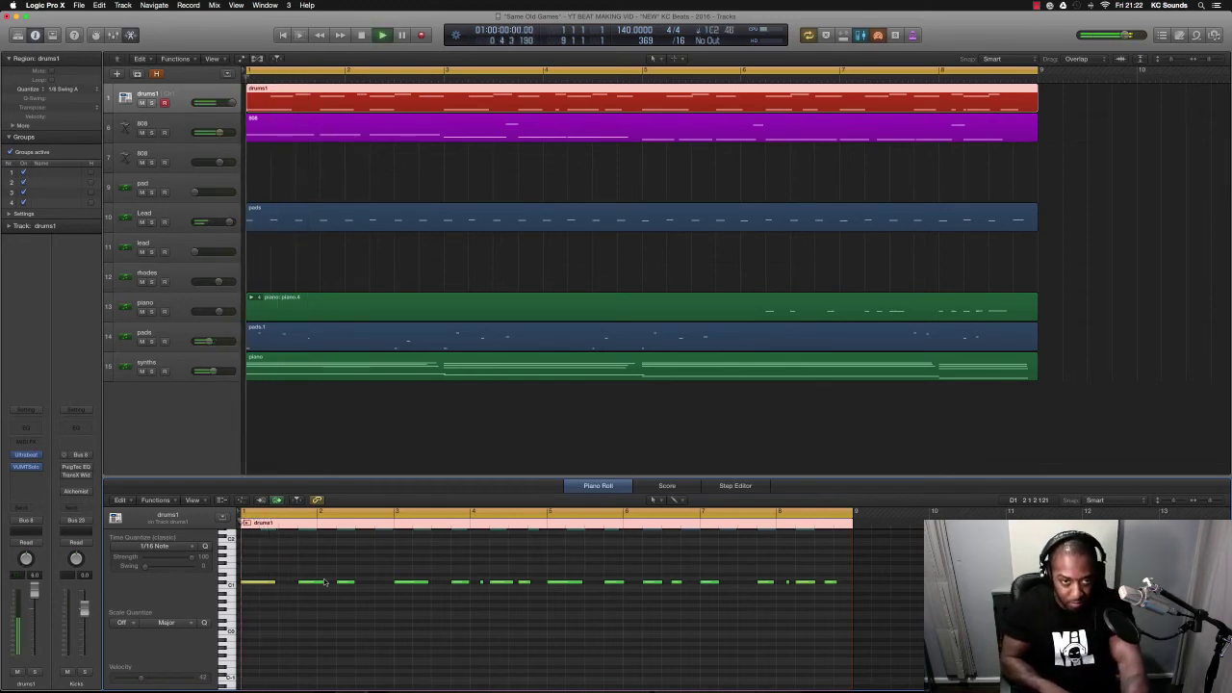
key(space)
key(space)
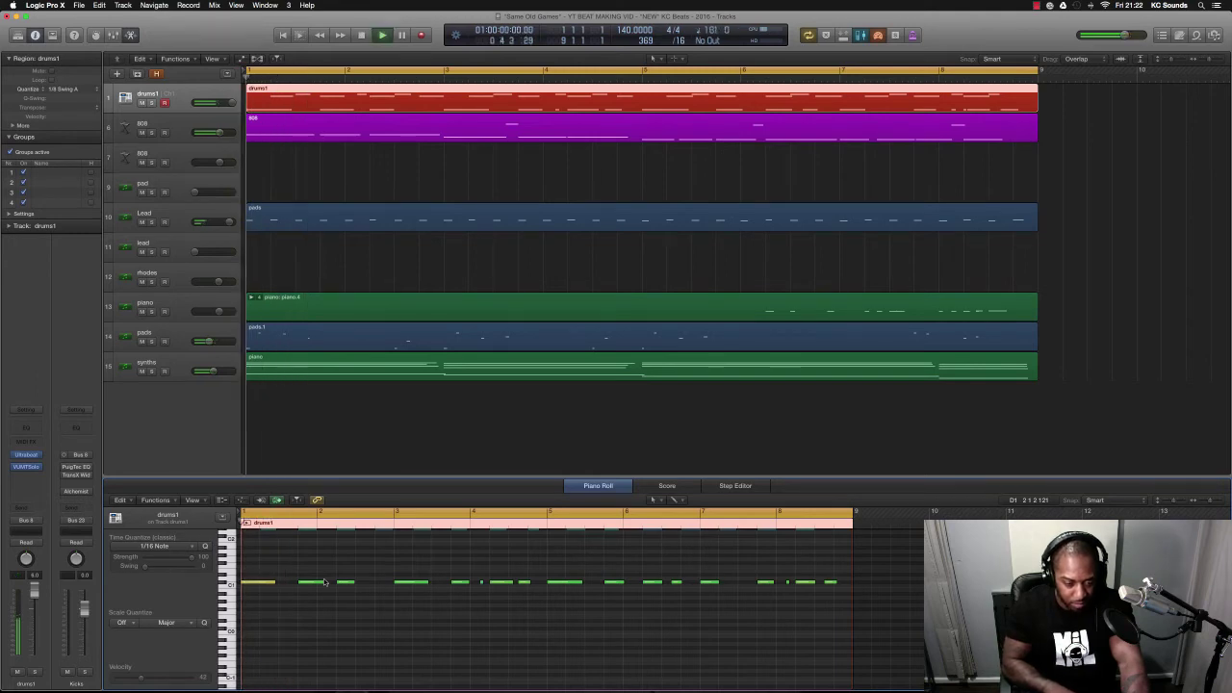
key(space)
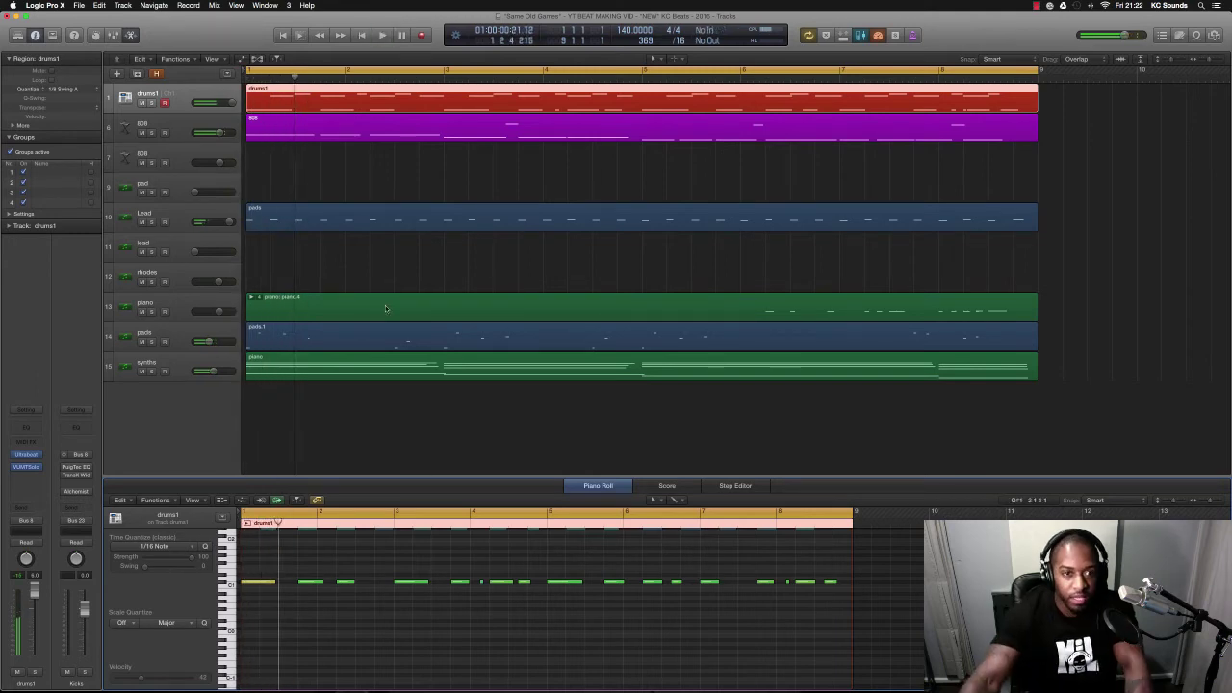
Delete the whole row of hi-hat (HH) notes from the drums1 region, keeping the snare and kick rows.
click(388, 191)
click(390, 100)
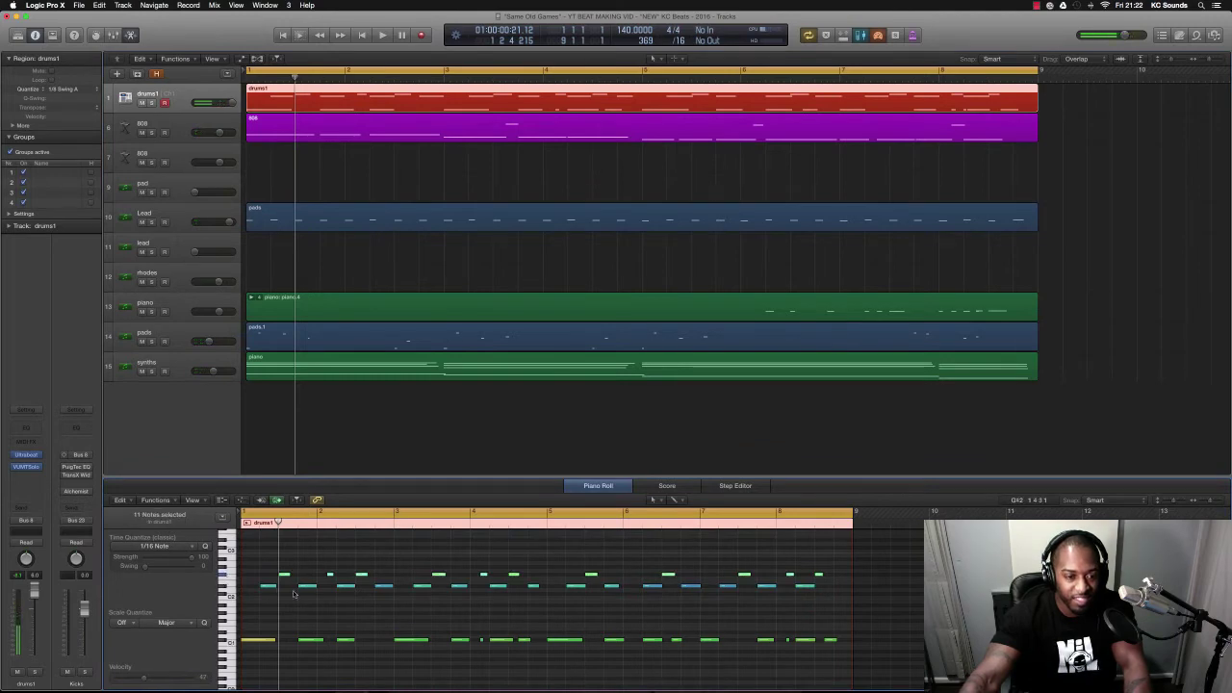
click(403, 156)
click(412, 101)
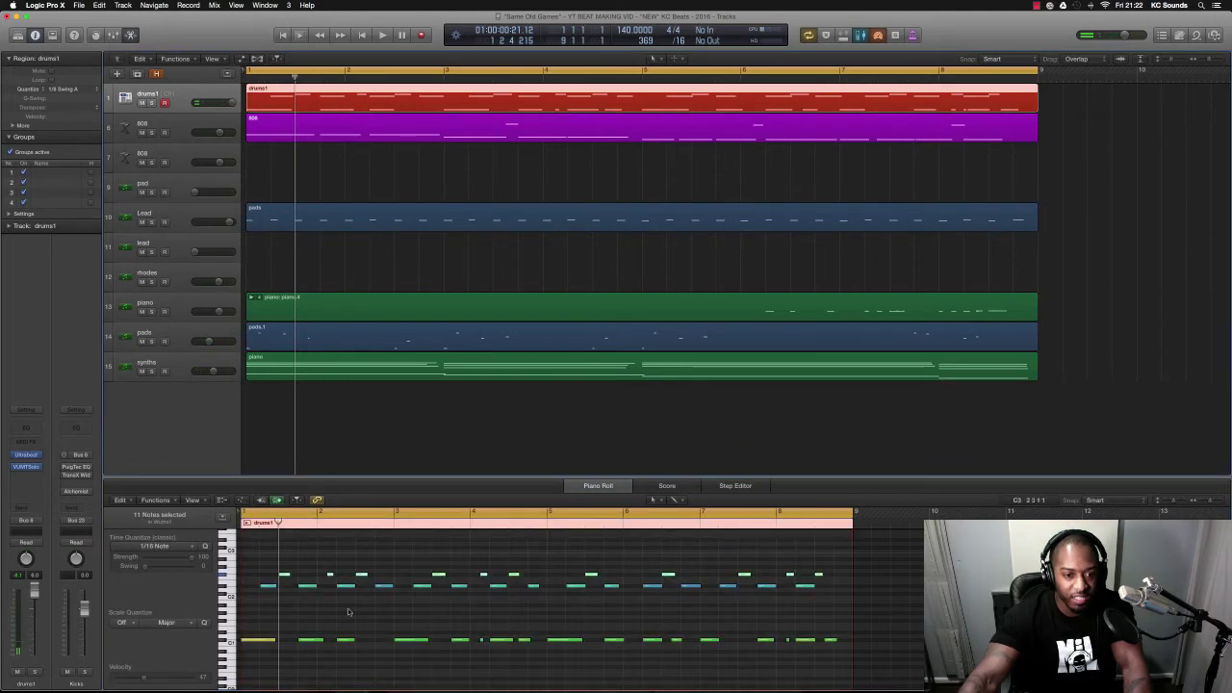
click(213, 571)
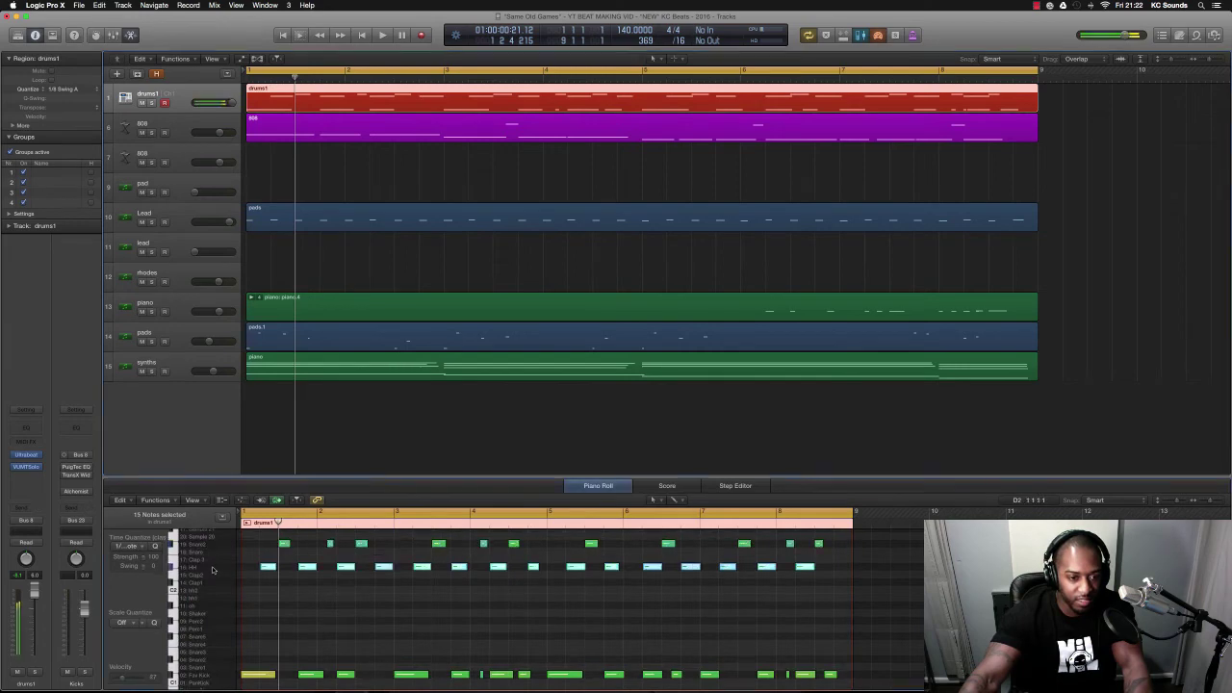
key(Delete)
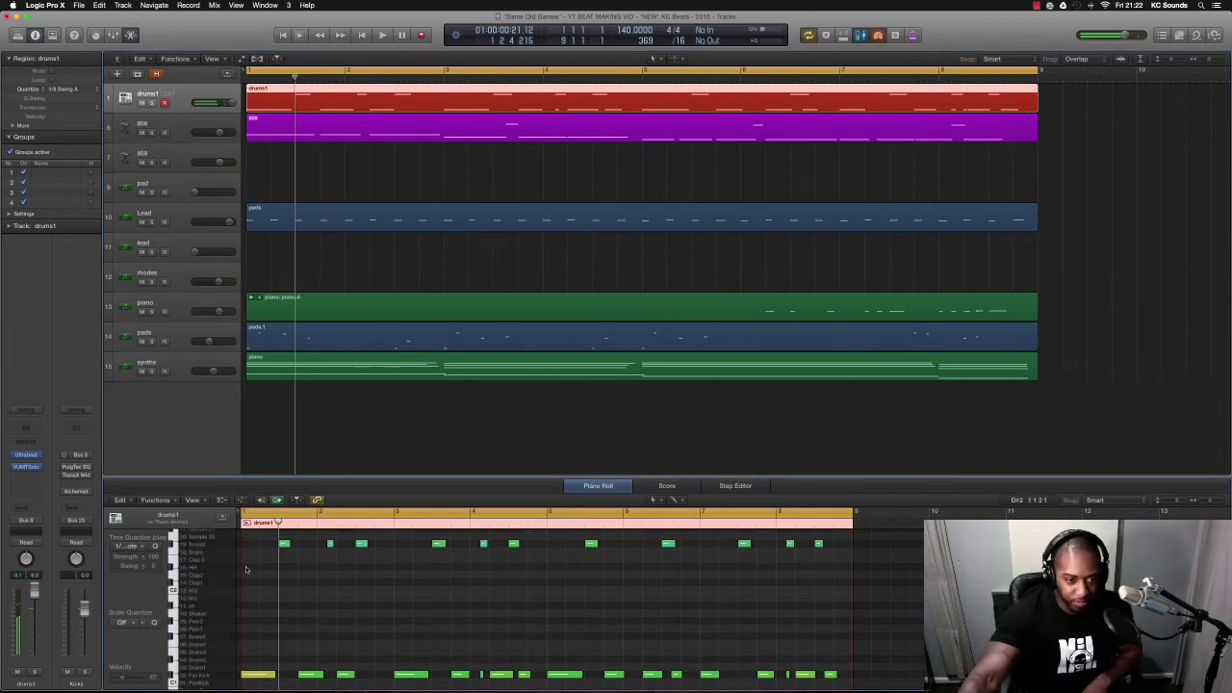
Play the beat, capture a new drum take on the drums1 track, and mute the piano track.
key(space)
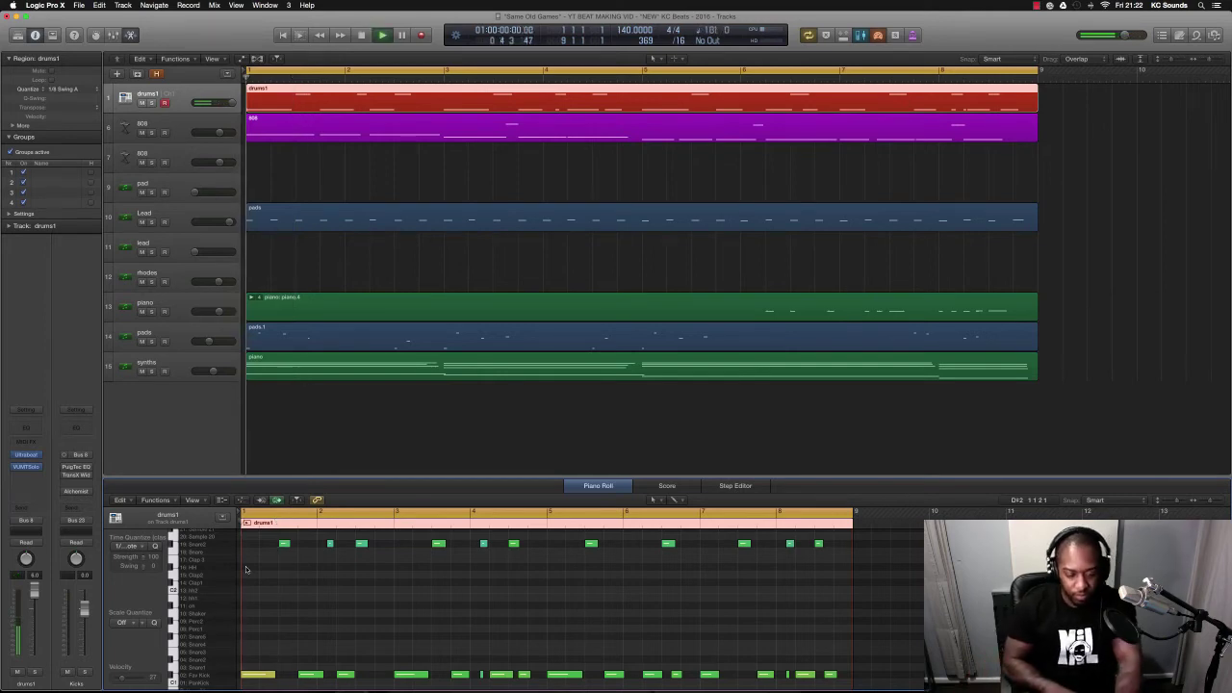
key(space)
key(space)
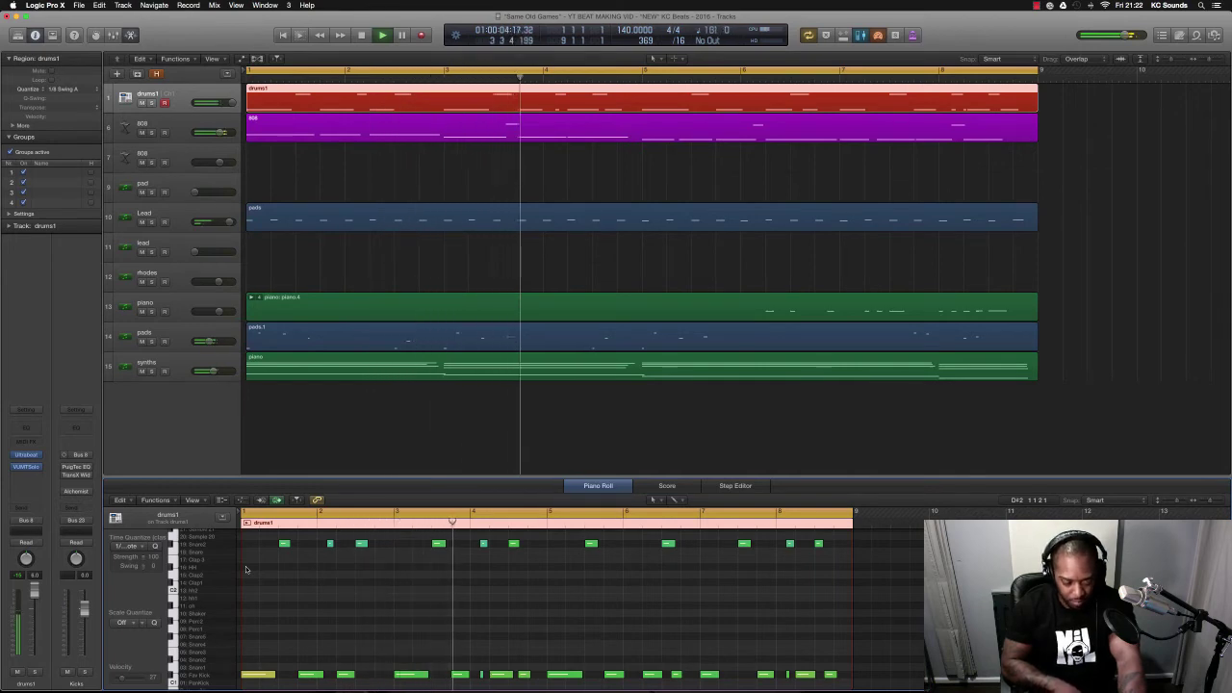
key(Return)
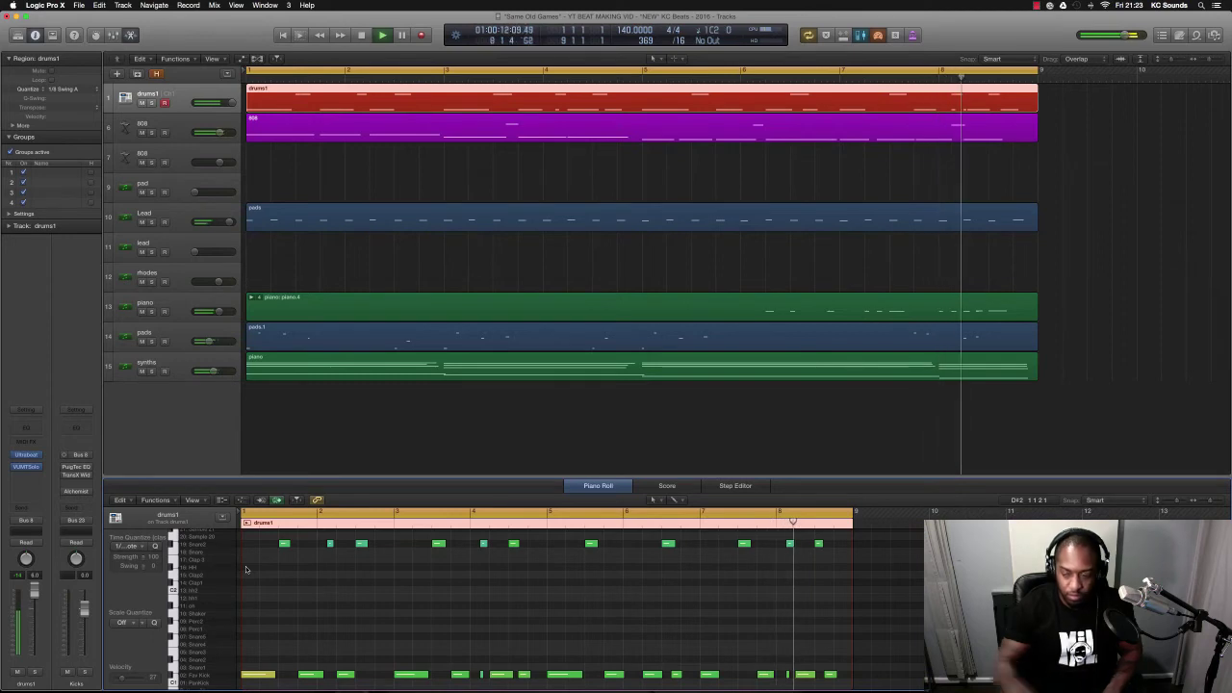
click(141, 311)
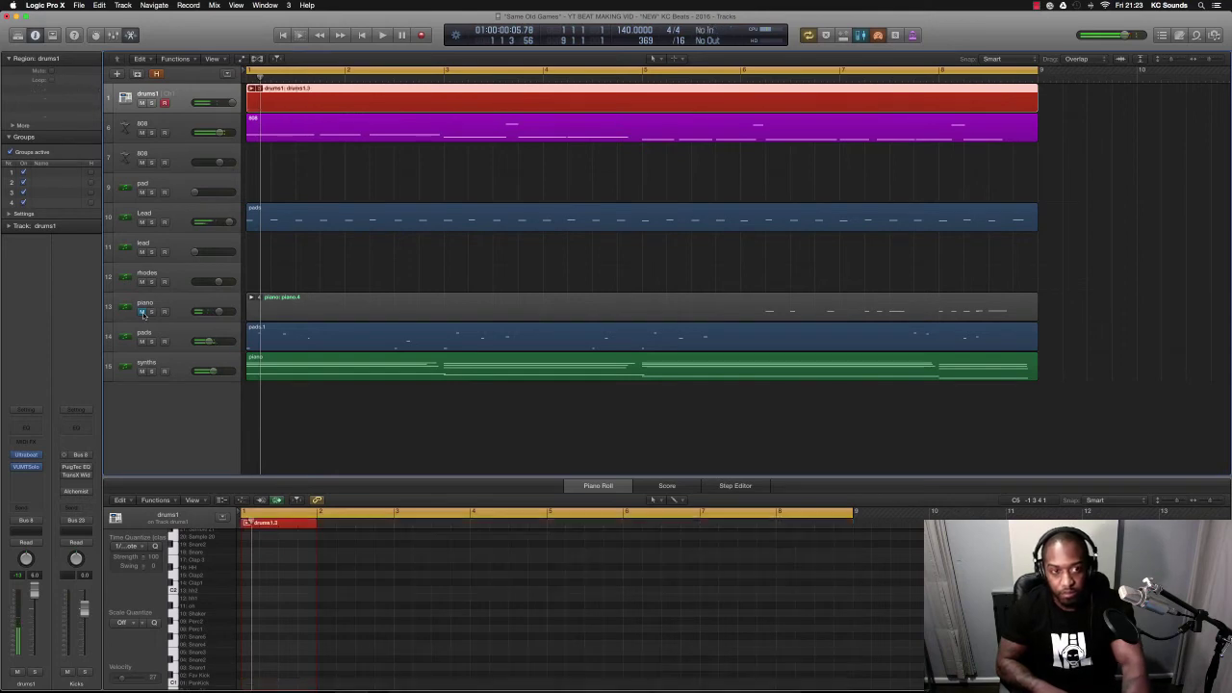
Undo the last drum take, record a new one on the drums1 track and make take drums1.1 active.
key(super+z)
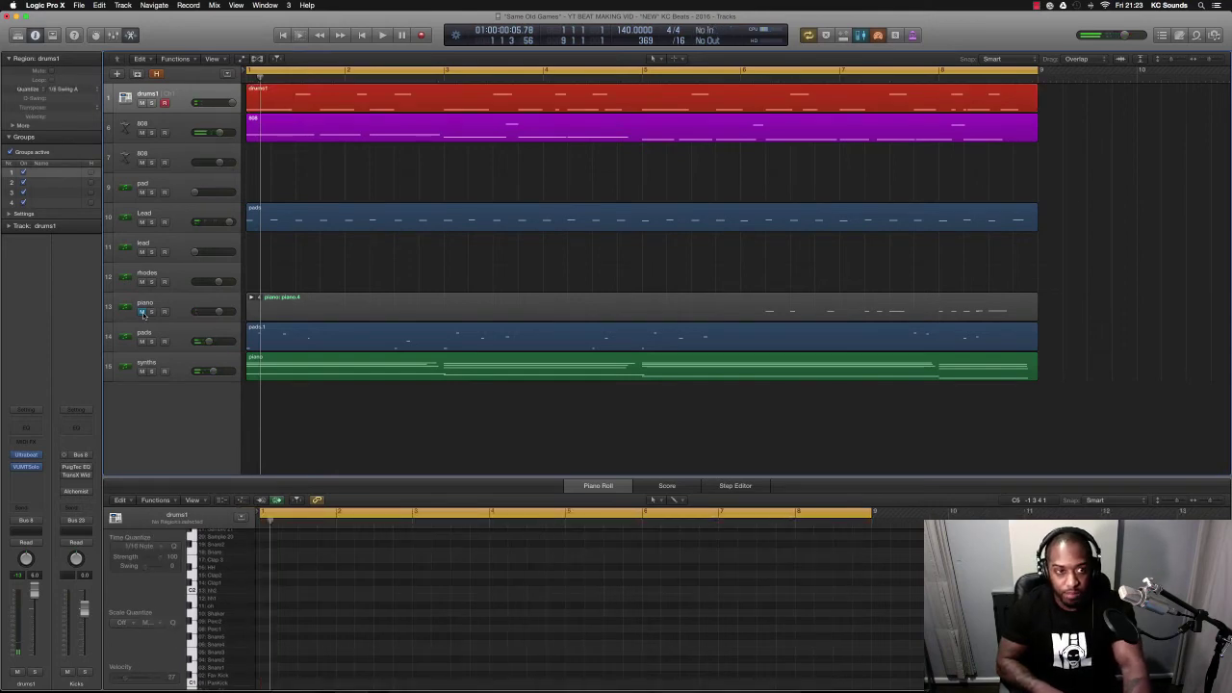
key(space)
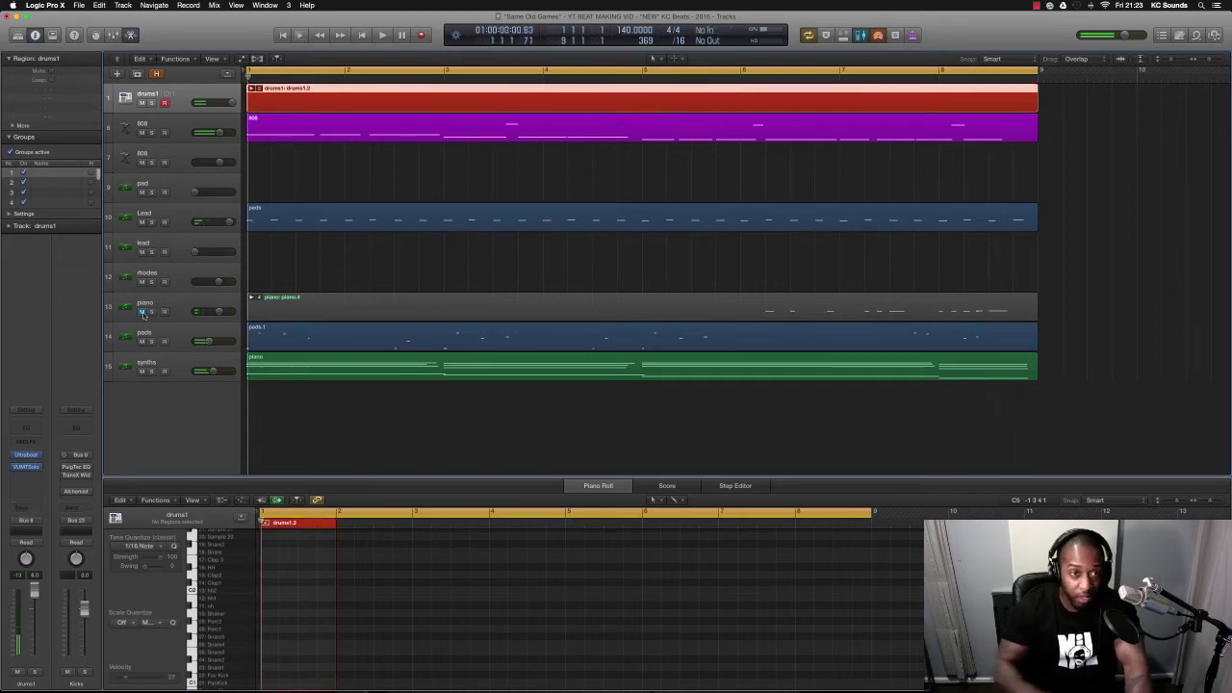
click(257, 89)
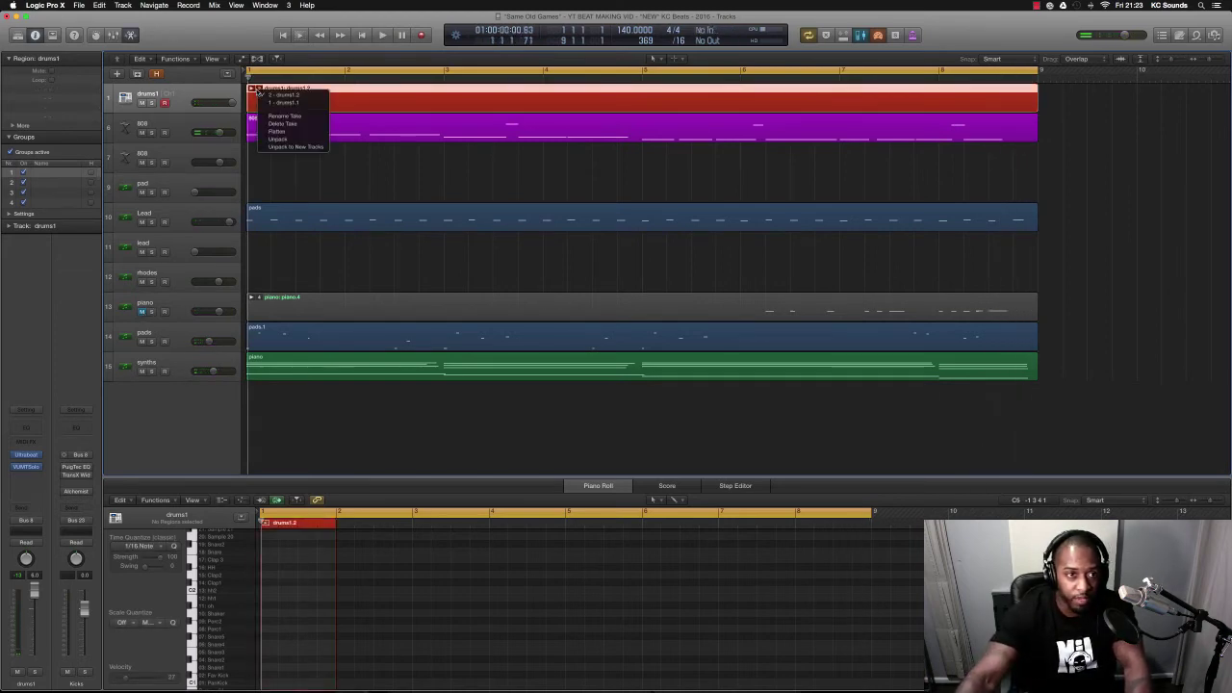
click(286, 103)
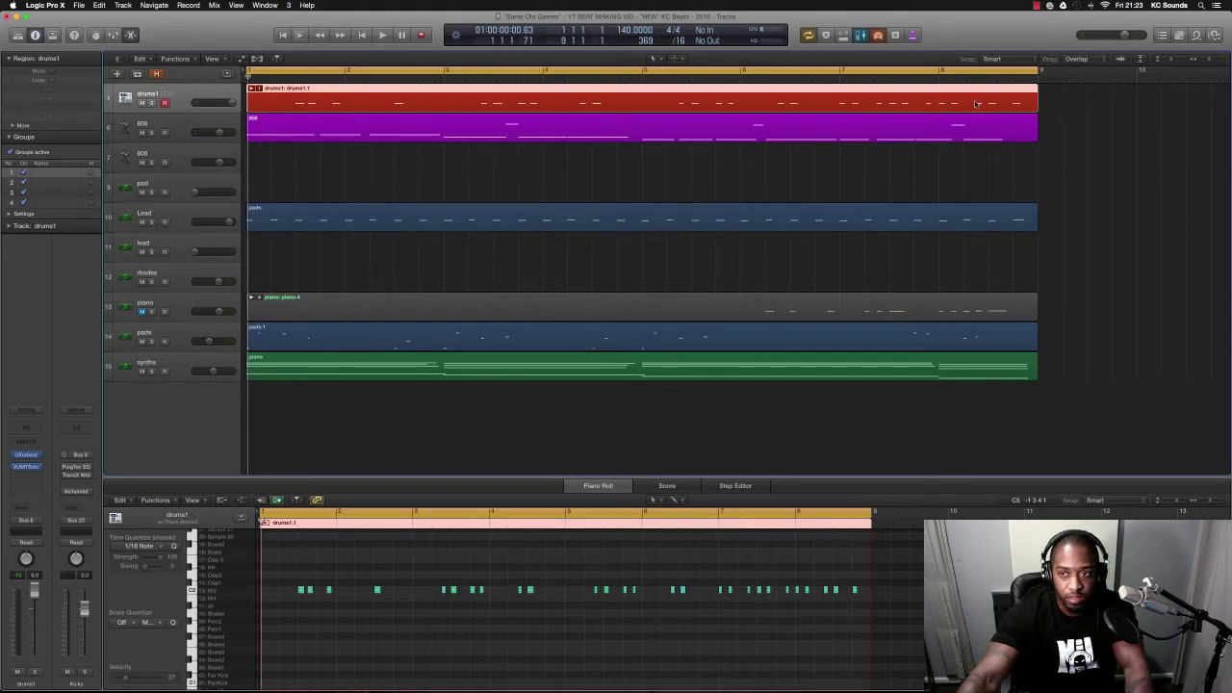
Flatten the drums1 take folder and merge take drums1.1 with the underlying snare and kick region.
click(1059, 104)
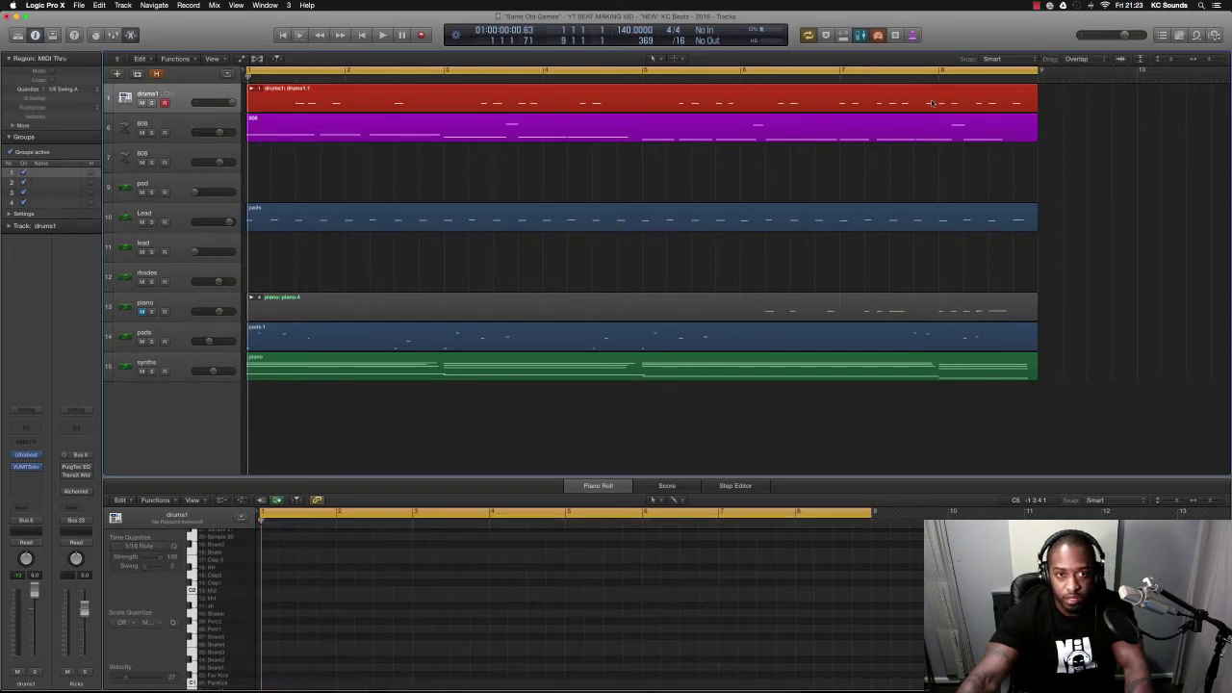
click(258, 90)
click(281, 129)
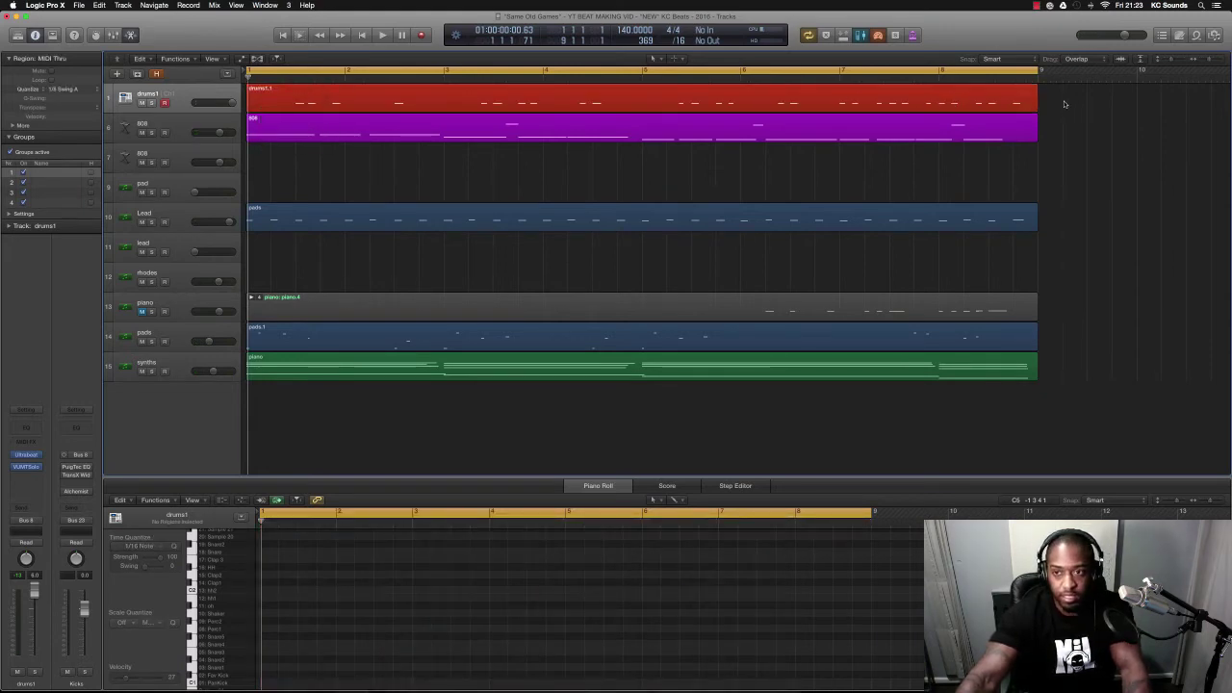
click(919, 99)
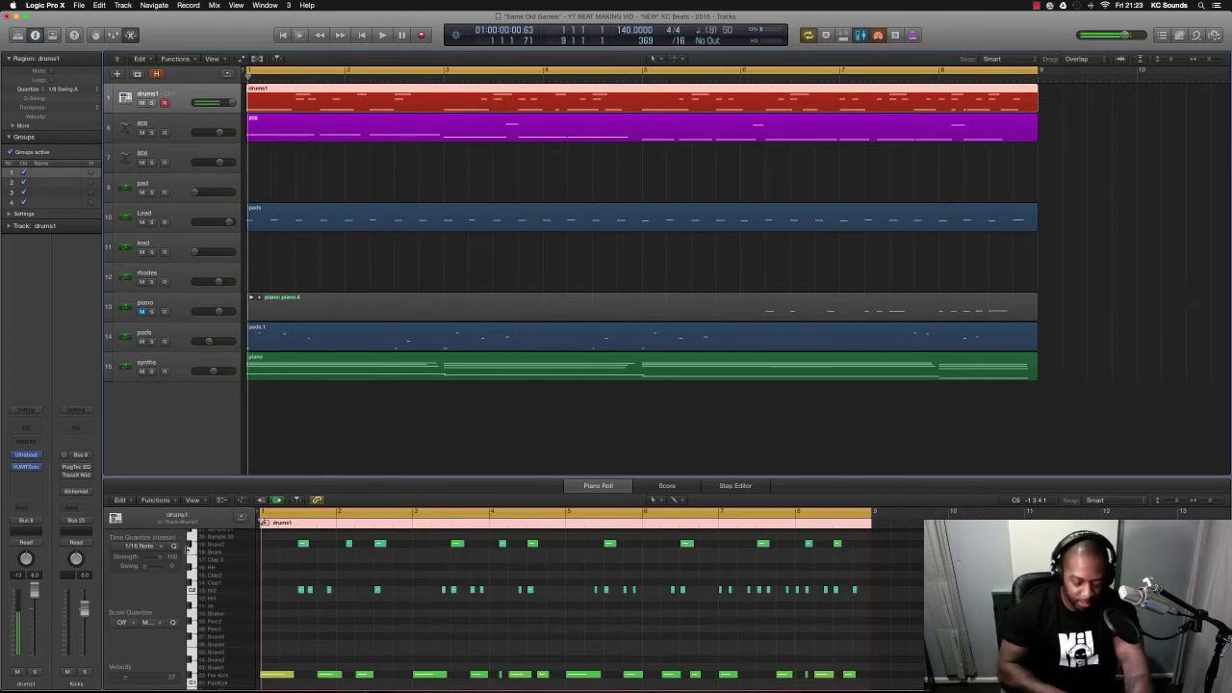
Record a steady eight-bar hi-hat take on the drums1 track and flatten the take folder to take drums1.1.
key(space)
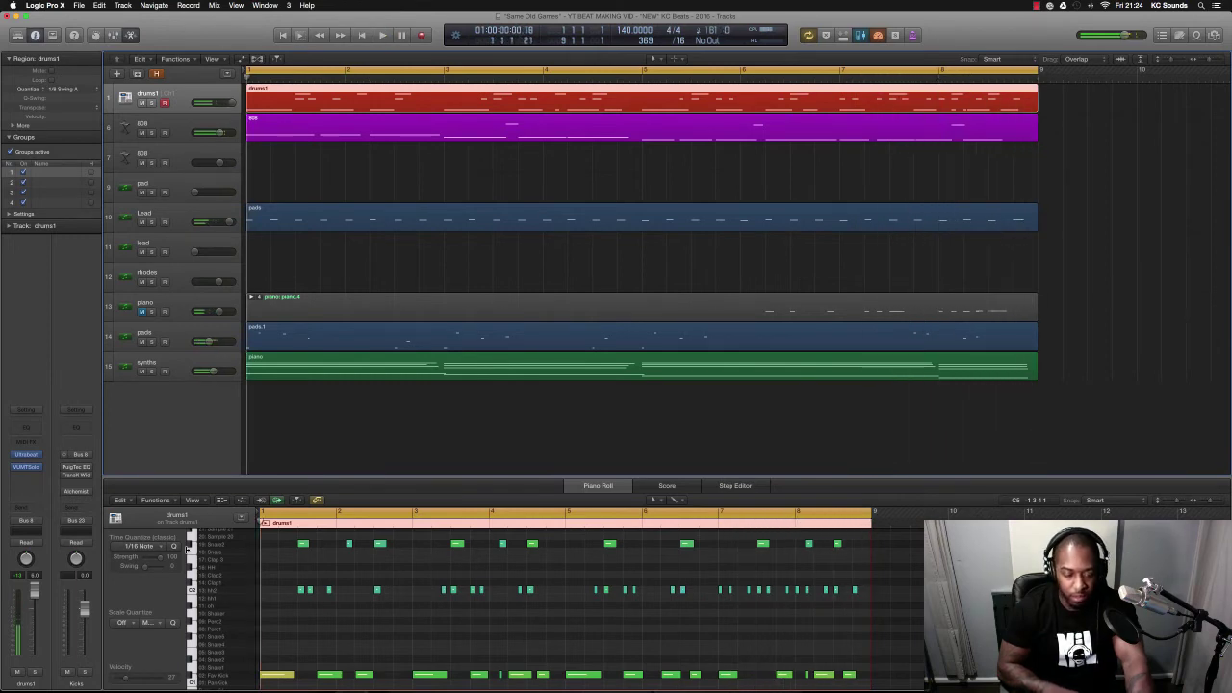
key(r)
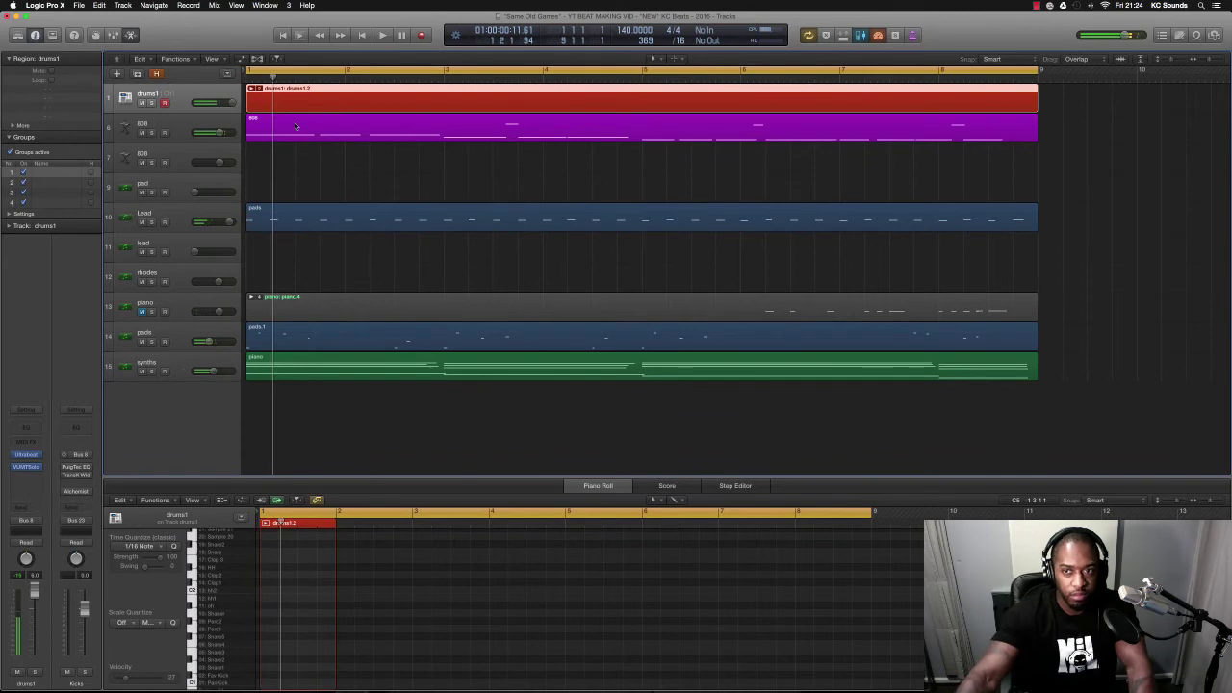
click(261, 93)
click(278, 103)
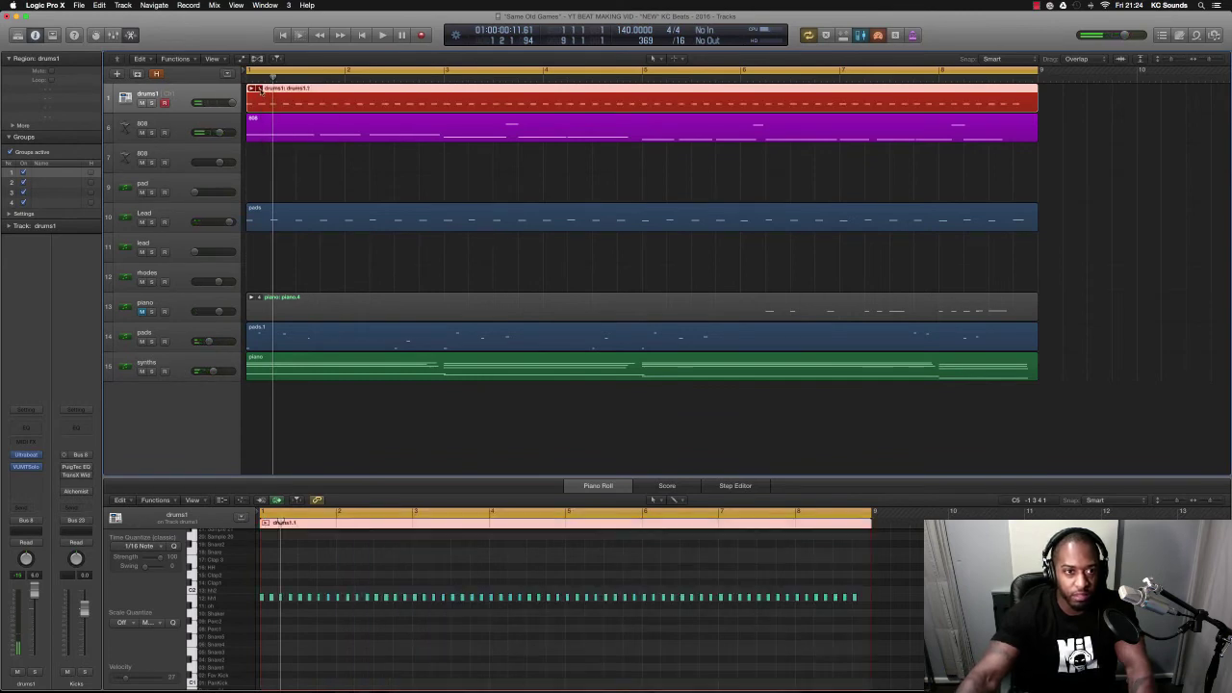
click(262, 92)
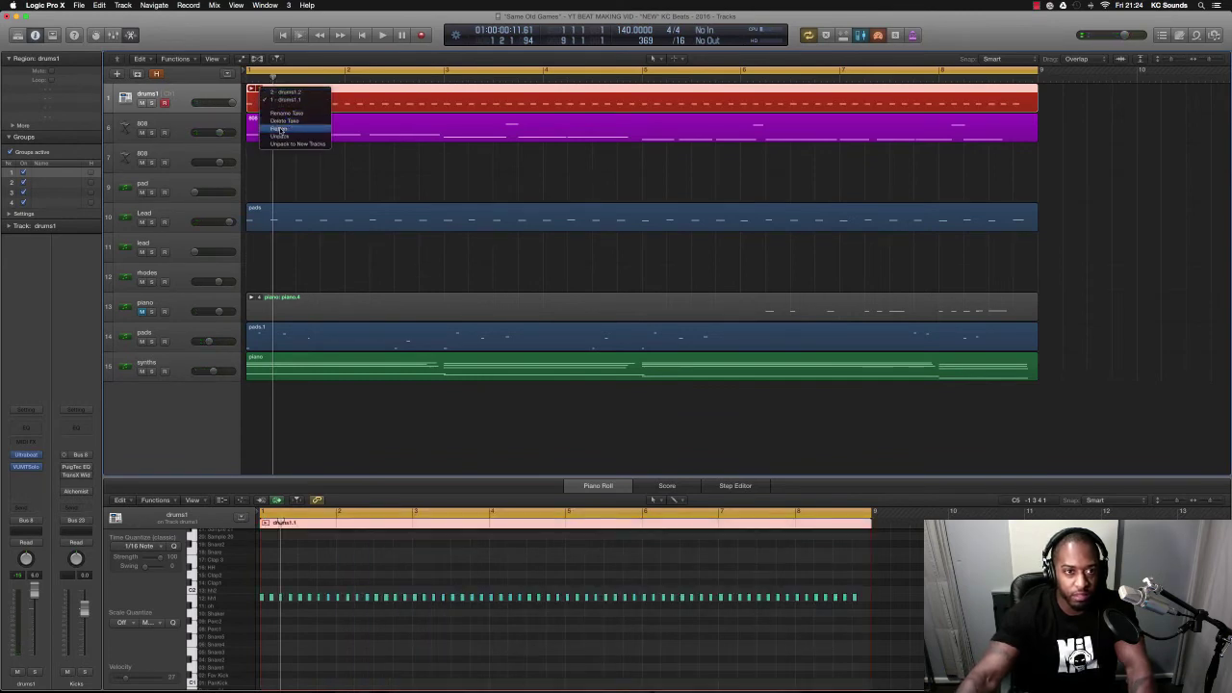
click(279, 128)
Select both overlapping drums1 regions, examine their notes through bar 8 in the Piano Roll and play the beat.
click(866, 98)
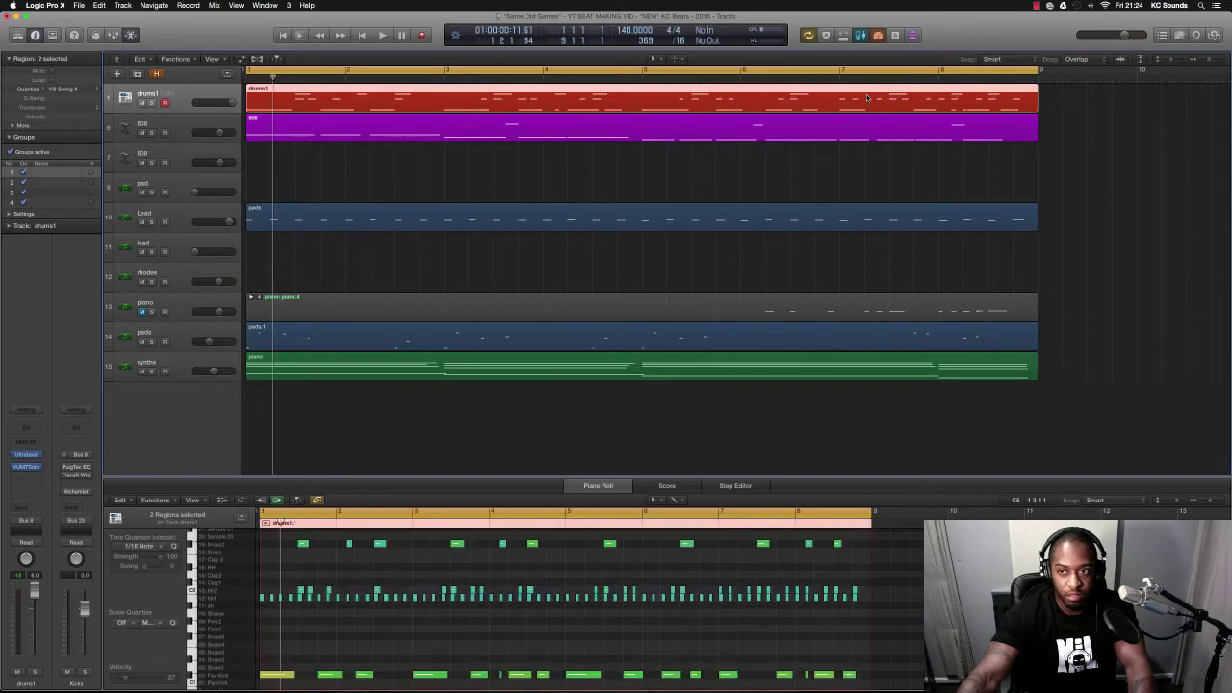
scroll(859, 612, up, 10)
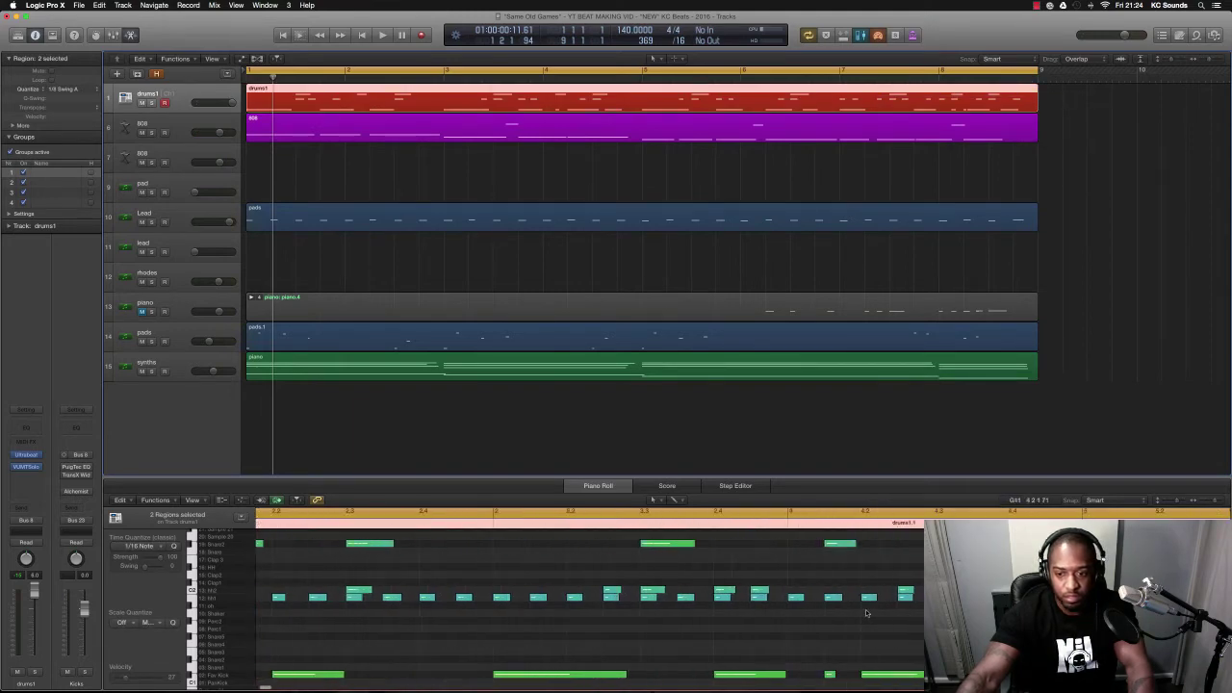
scroll(871, 612, right, 3)
scroll(910, 613, left, 5)
scroll(591, 594, right, 3)
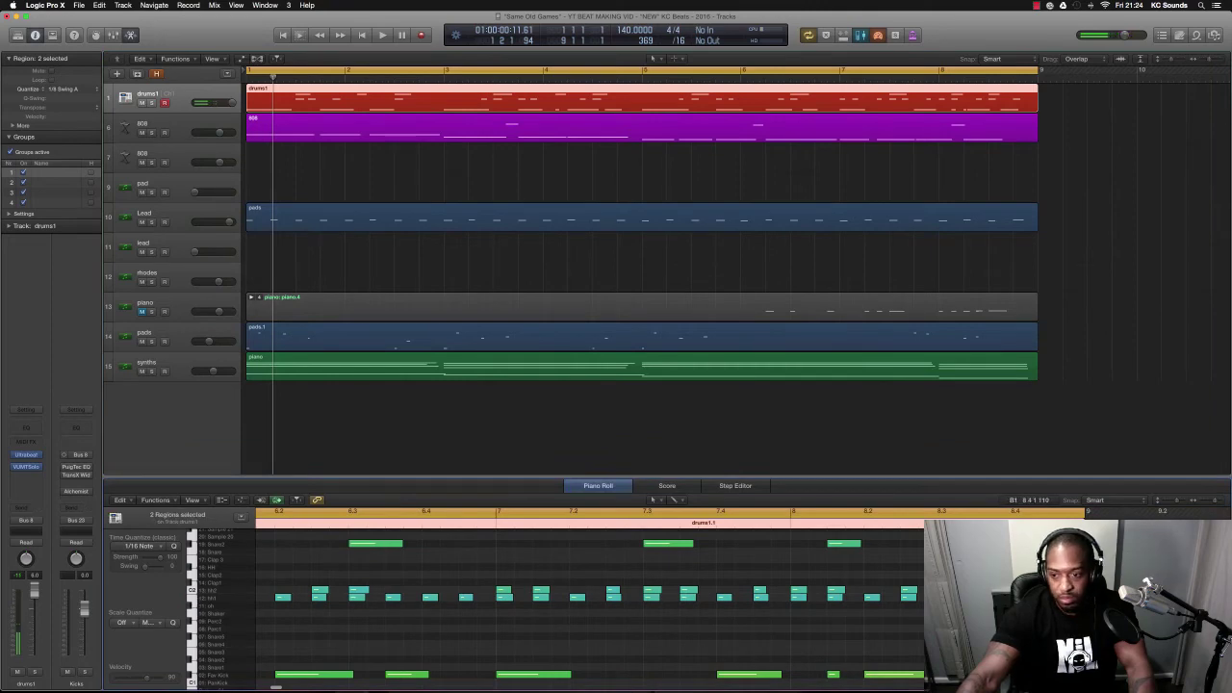
click(1060, 597)
key(space)
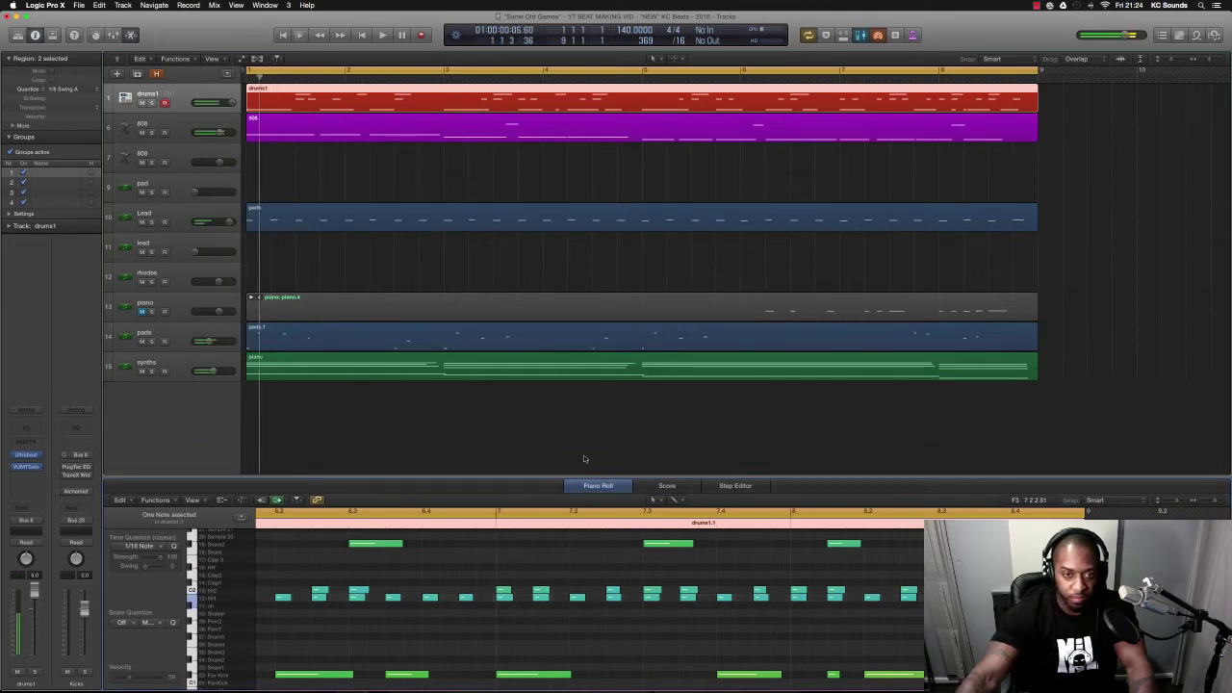
Select the whole HH2 row of notes in the Piano Roll and mute them.
key(p)
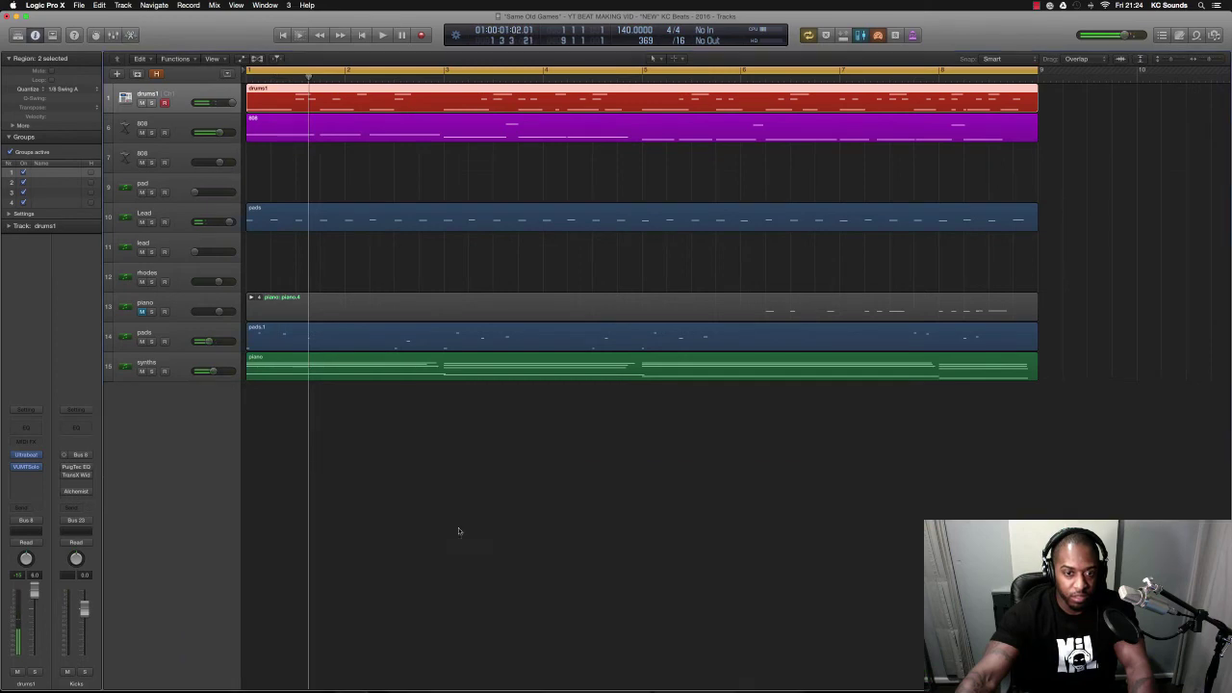
key(p)
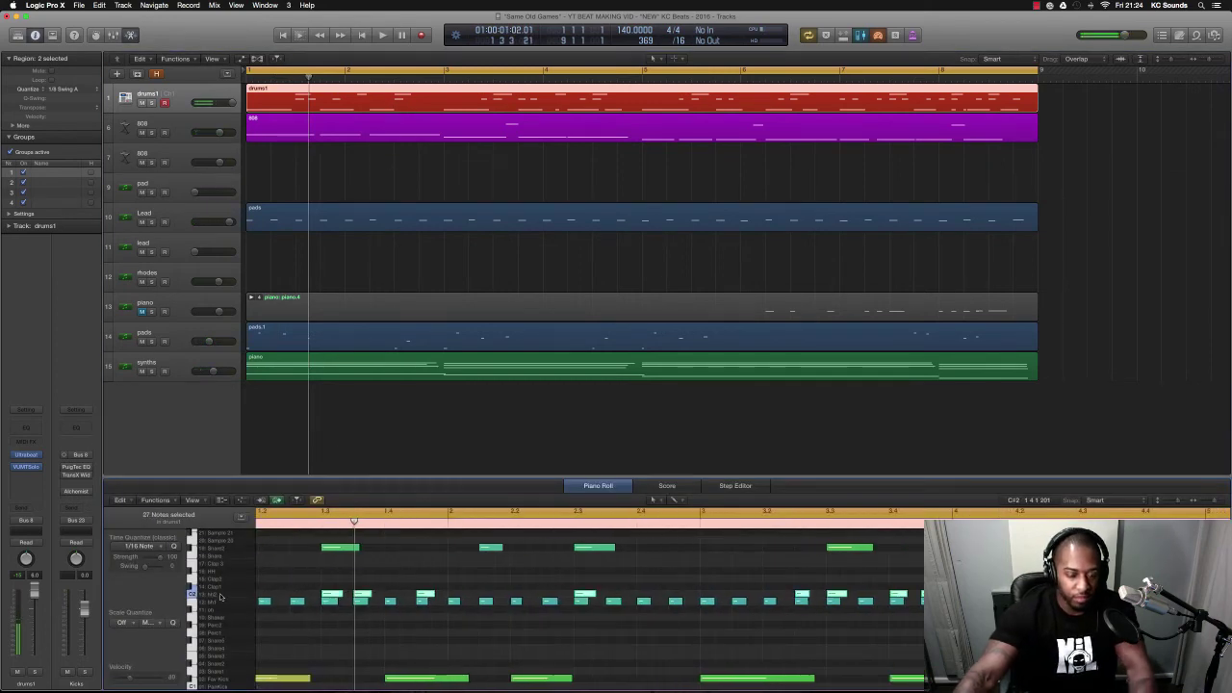
key(ctrl+m)
Audition the beat with the HH2 notes muted while viewing the whole drum pattern in the Piano Roll.
key(space)
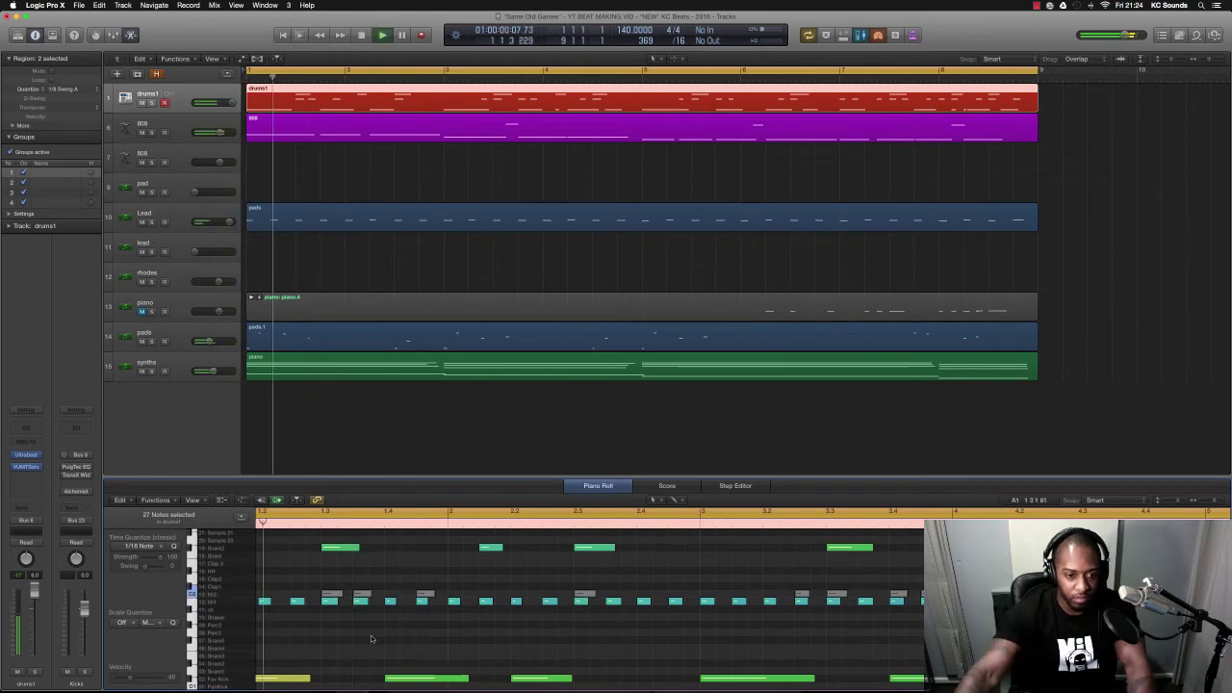
key(space)
scroll(368, 633, down, 5)
scroll(366, 635, down, 1)
scroll(366, 635, up, 1)
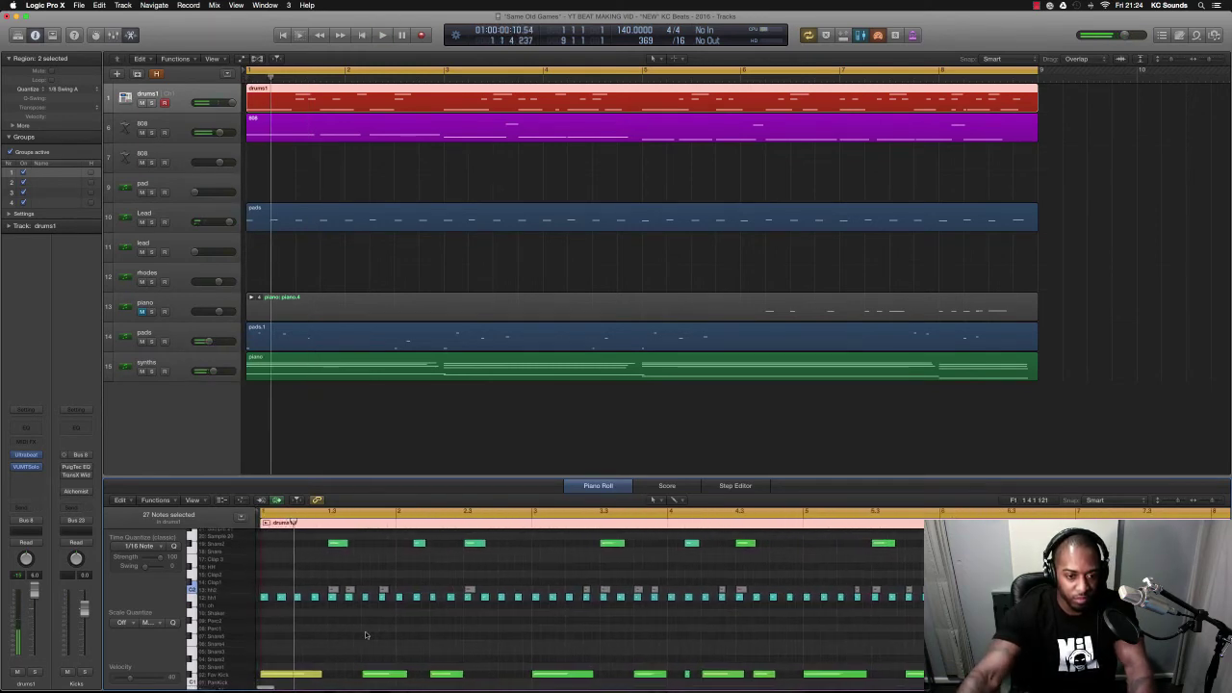
scroll(365, 635, up, 2)
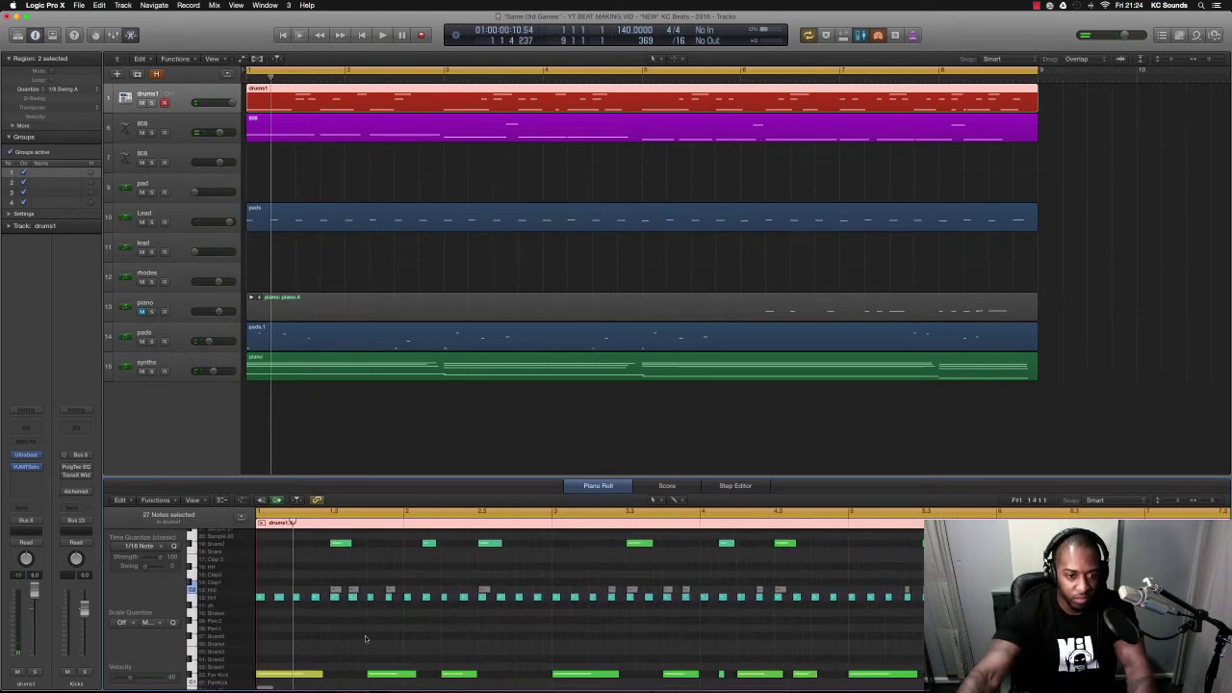
key(space)
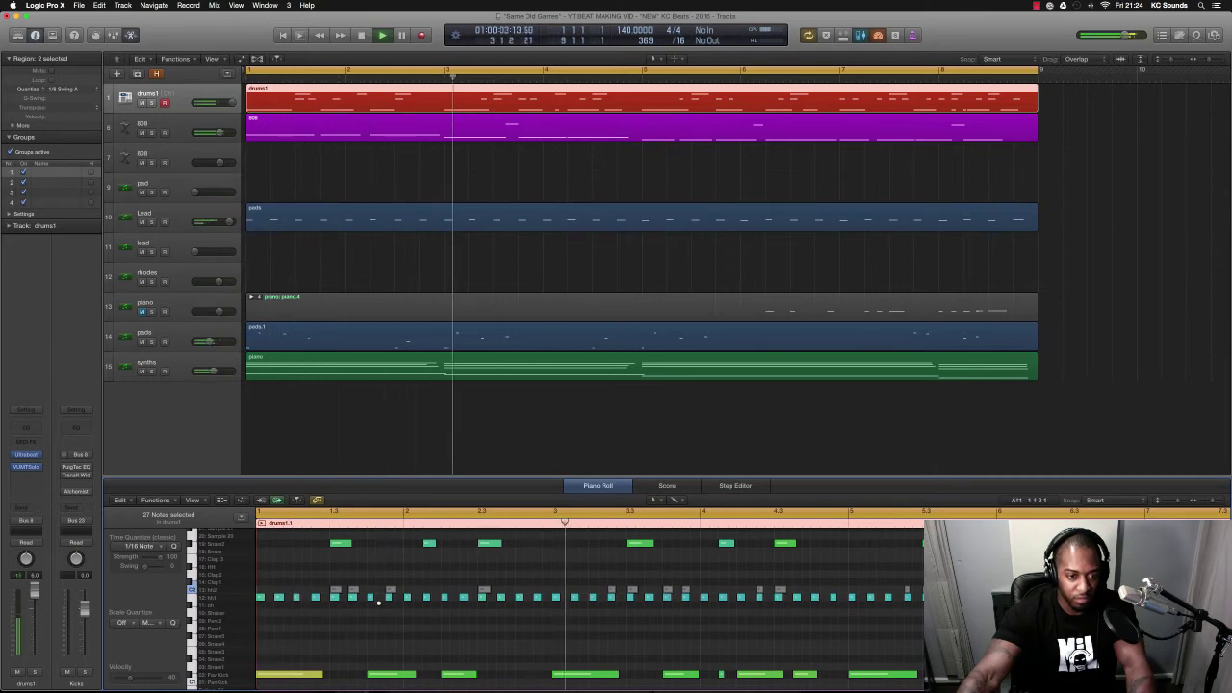
scroll(378, 602, down, 2)
scroll(378, 601, down, 2)
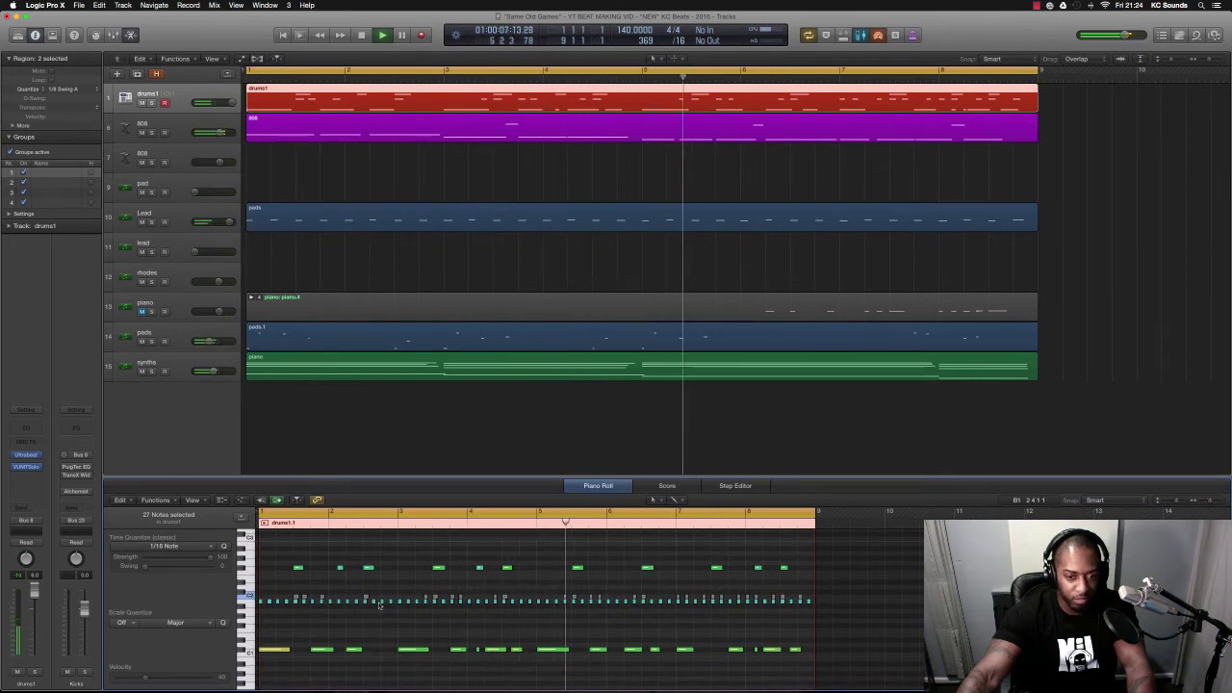
Lower the synths track volume to about -11.4 dB and the upper 808 track volume to about -14.4 dB during playback.
click(203, 366)
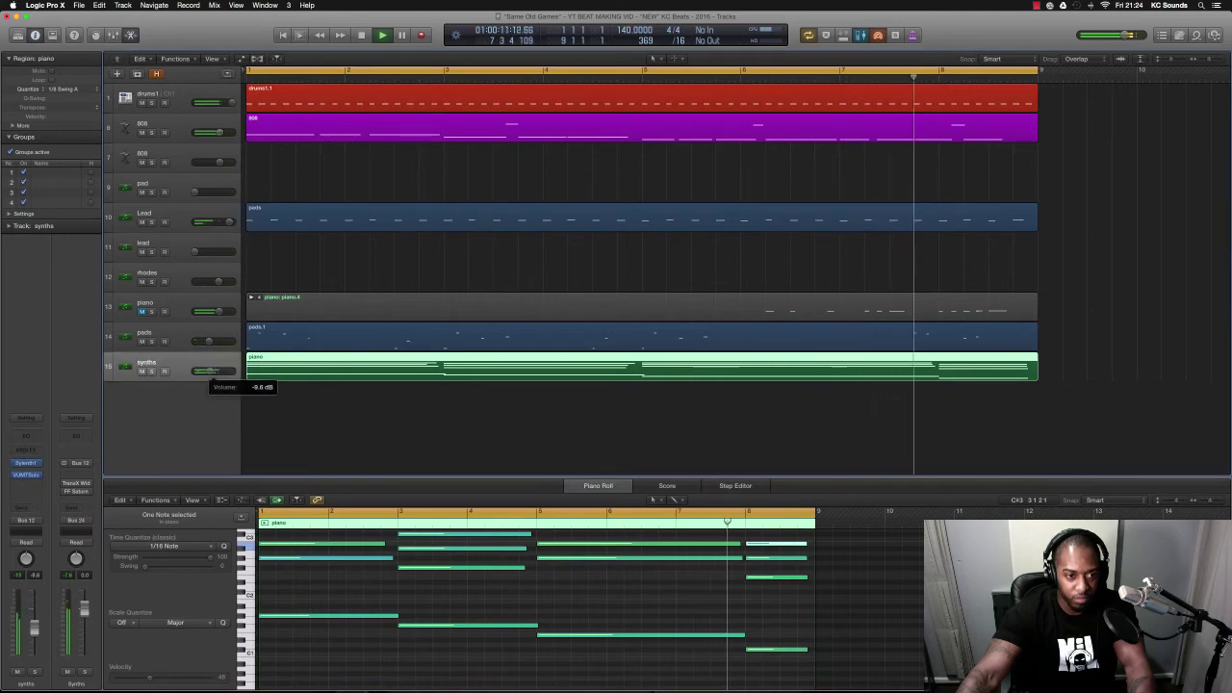
drag(205, 371, 200, 370)
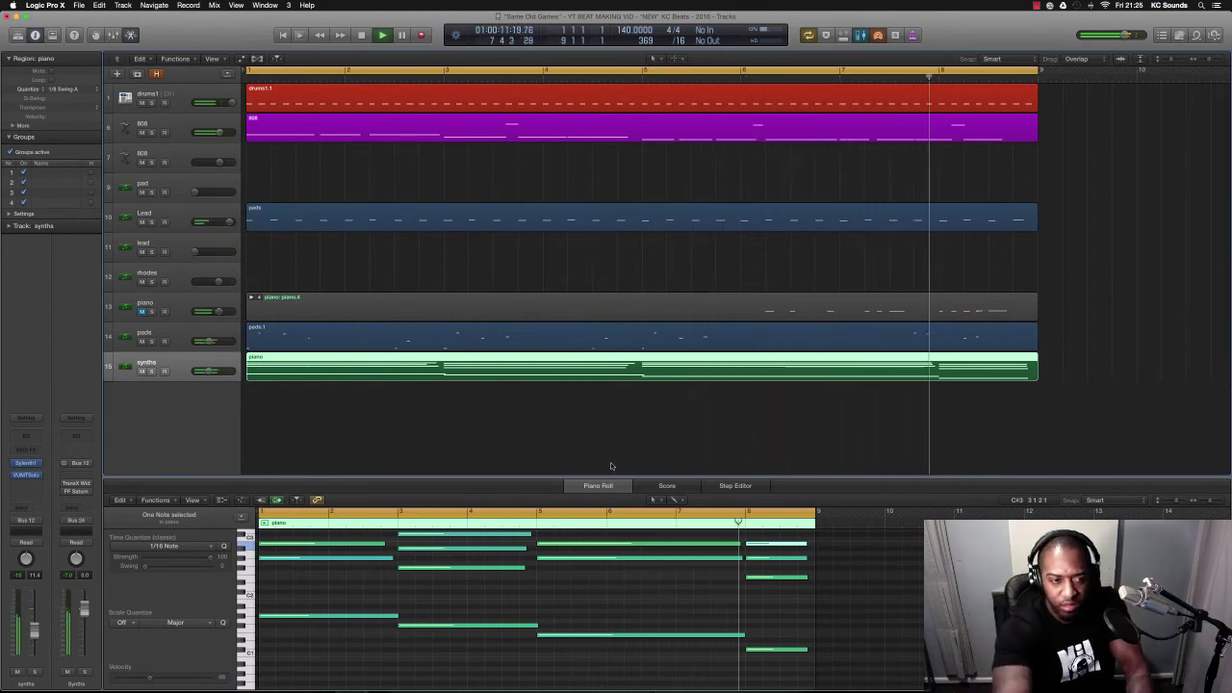
drag(218, 132, 206, 134)
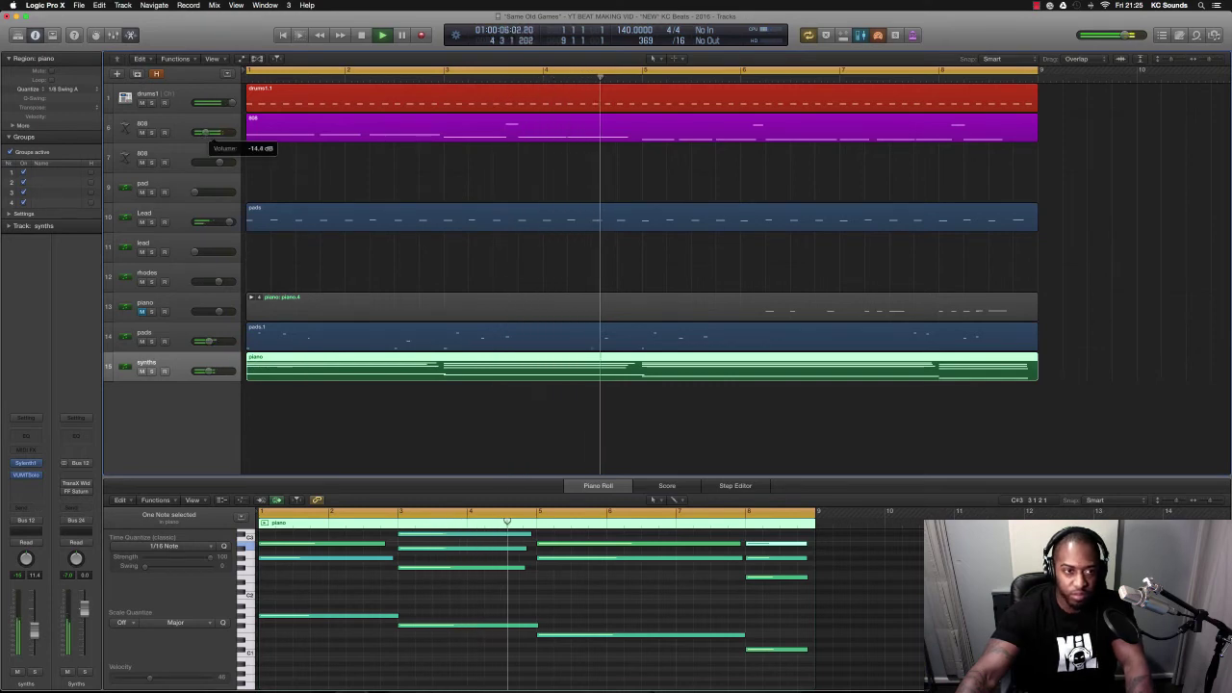
scroll(550, 200, down, 2)
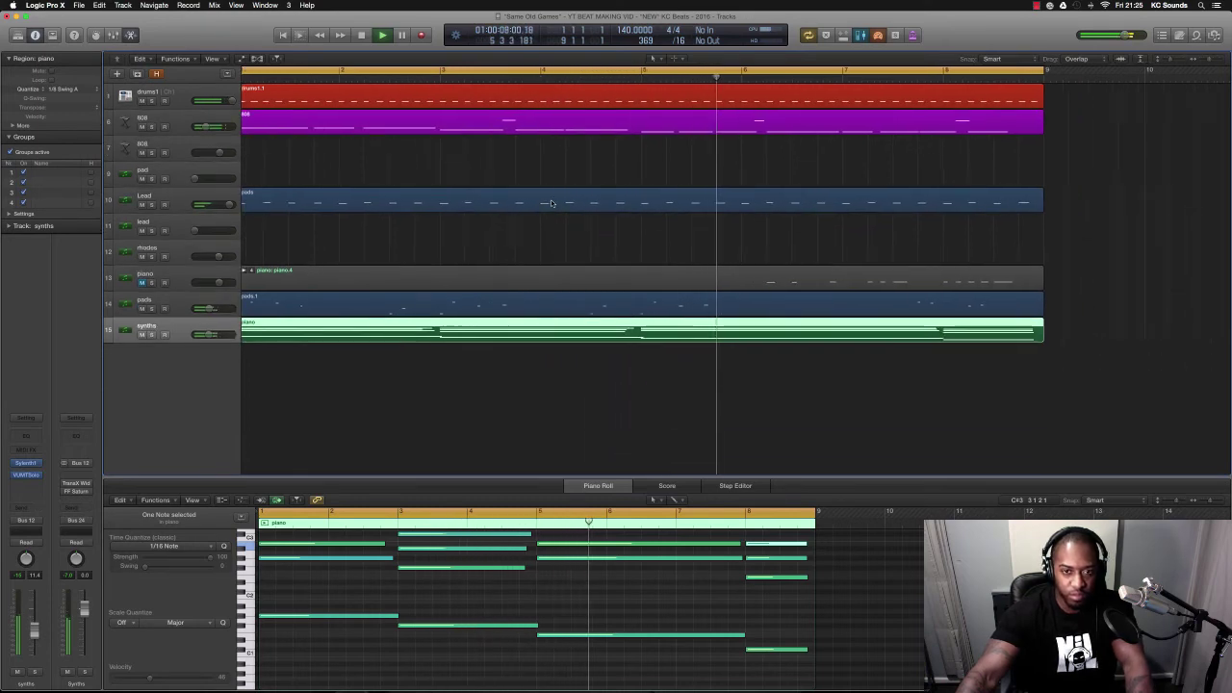
scroll(551, 202, down, 2)
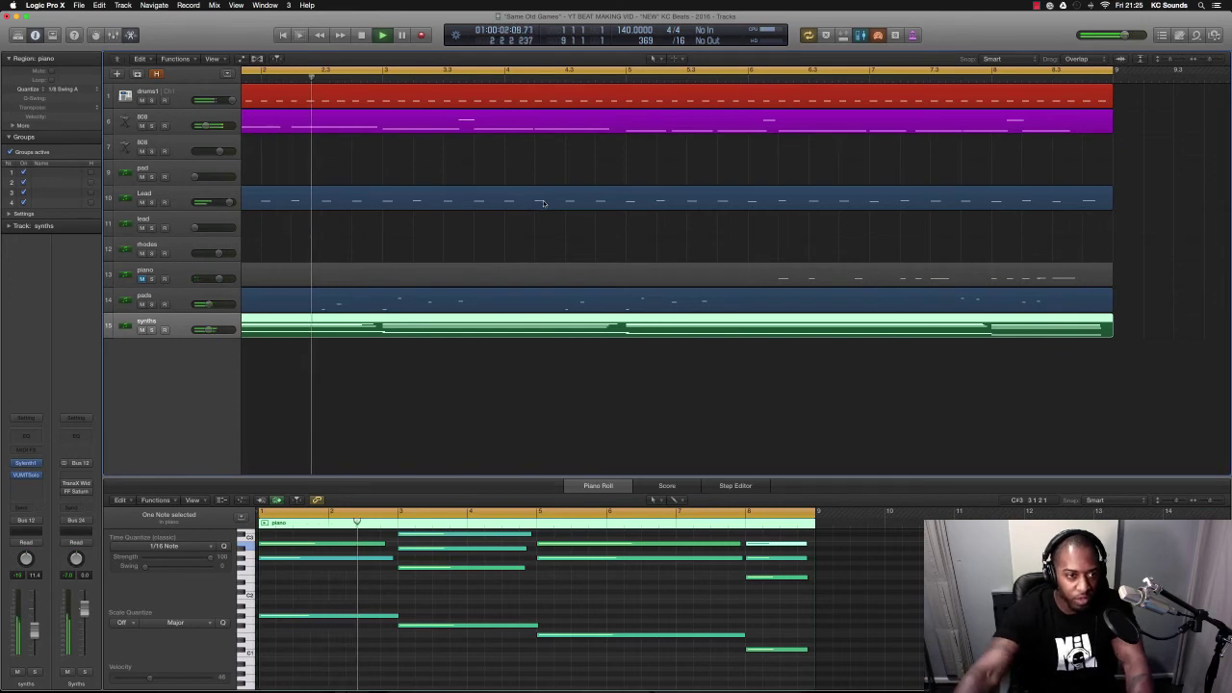
Select the rhodes track and switch to the pad track while the beat keeps playing.
click(215, 250)
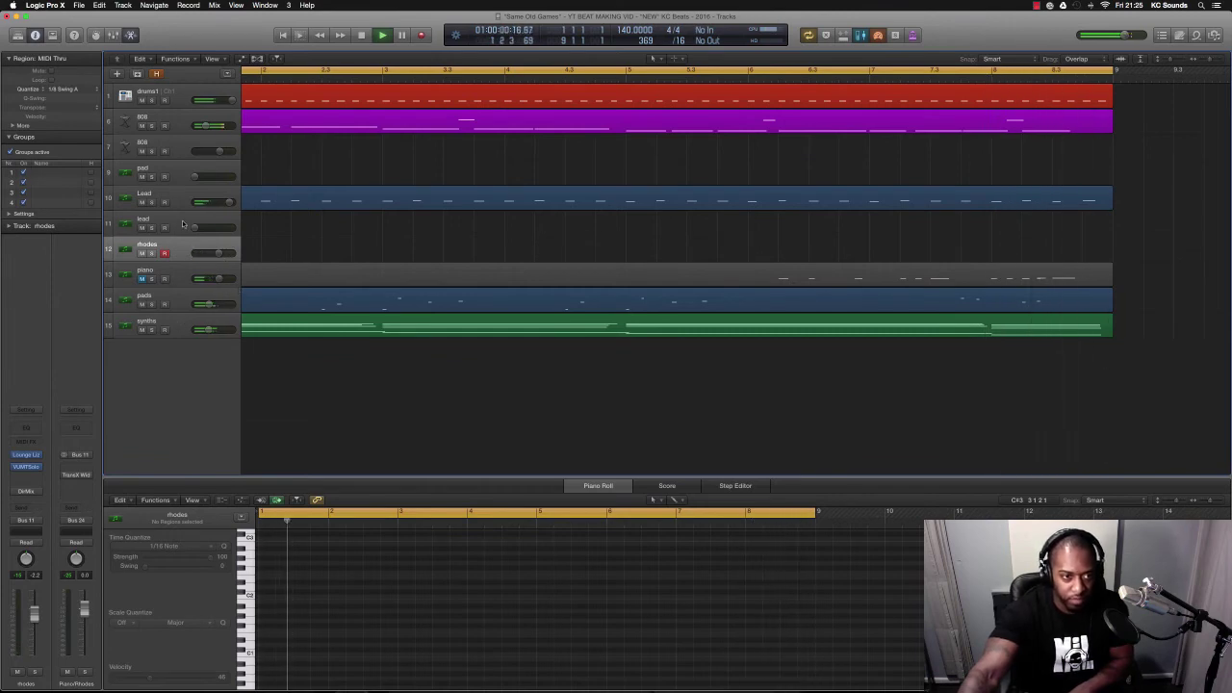
click(188, 175)
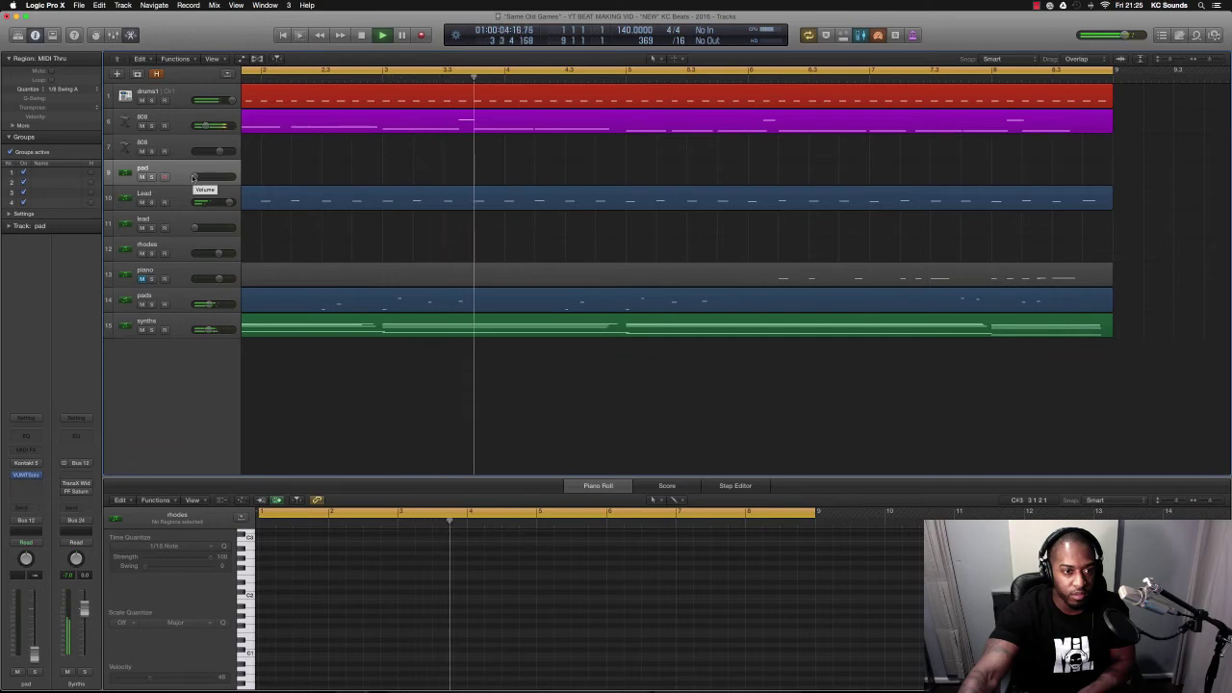
scroll(745, 251, left, 1)
key(super+Left)
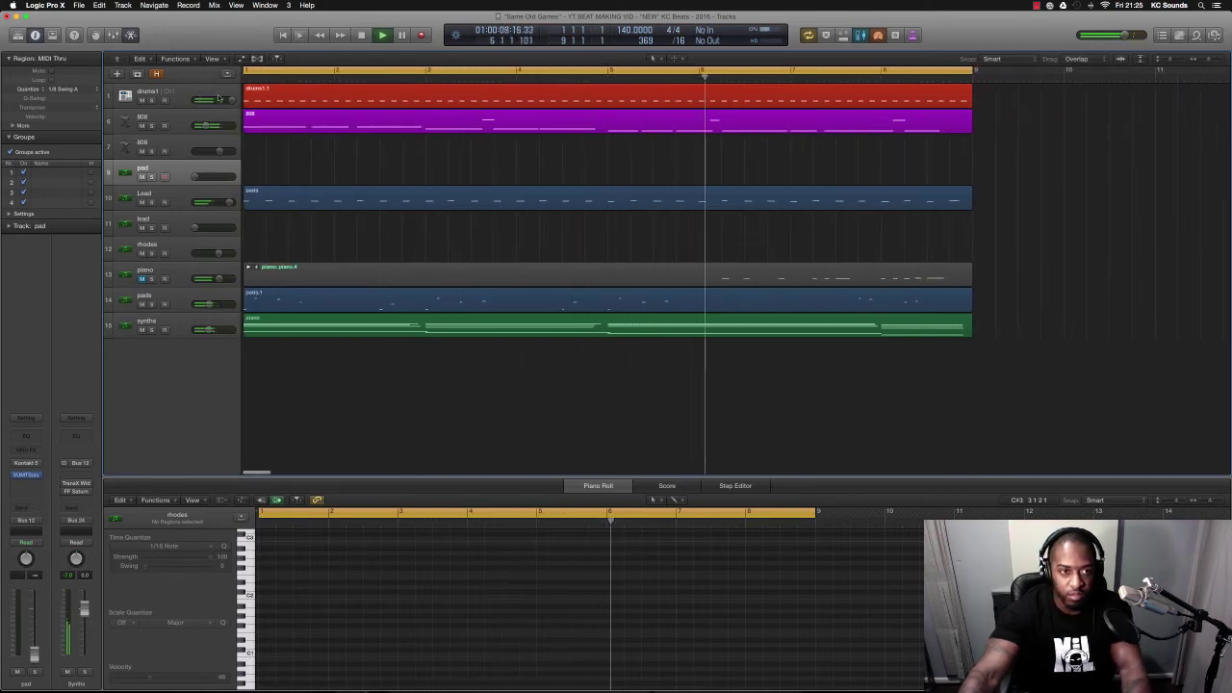
Join the two overlapping regions on the drums1 track into a single region and stop playback.
click(681, 100)
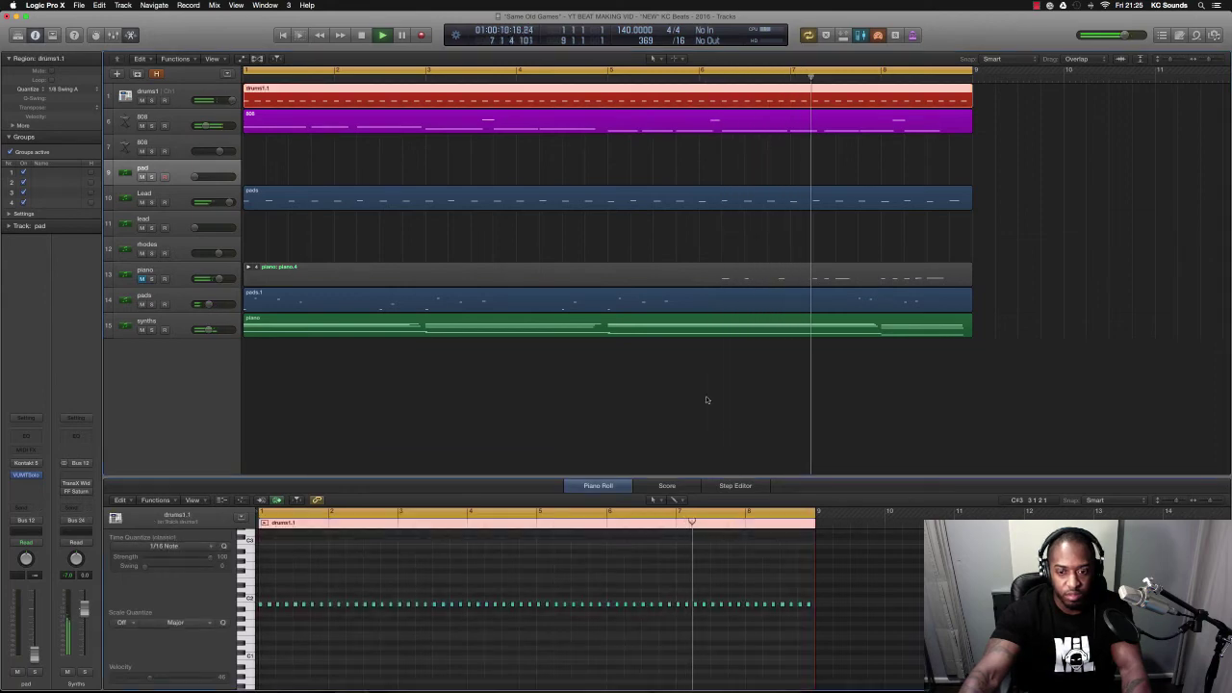
drag(1023, 96, 926, 102)
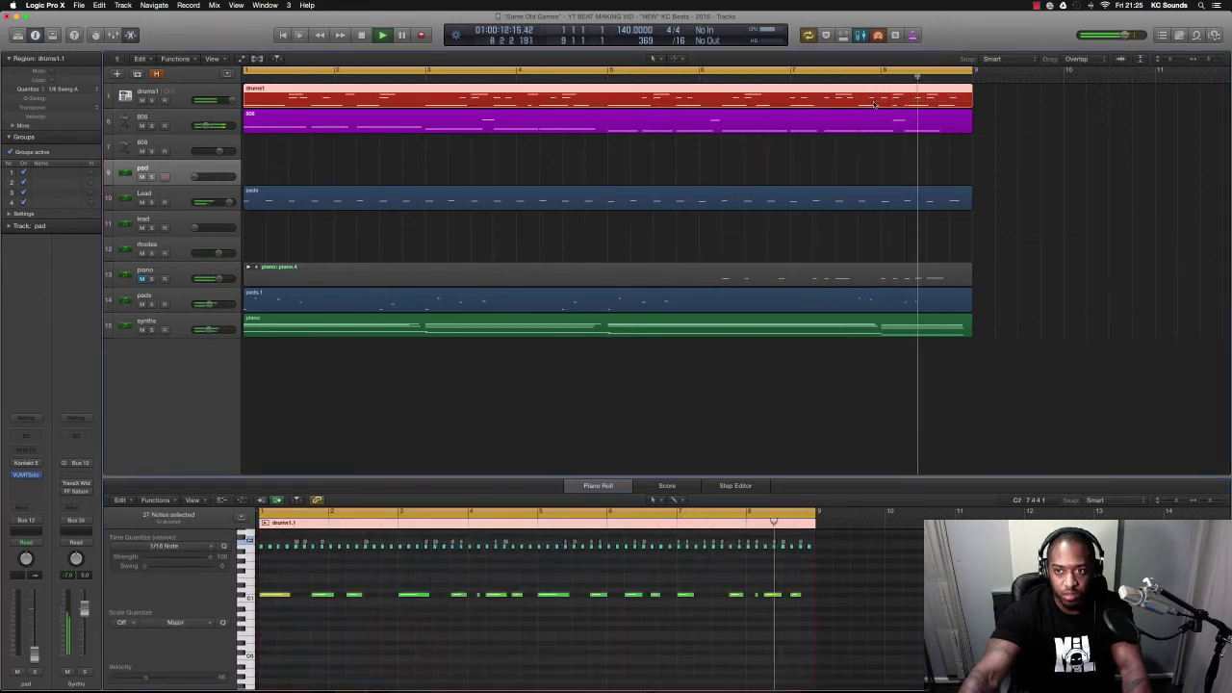
key(super+j)
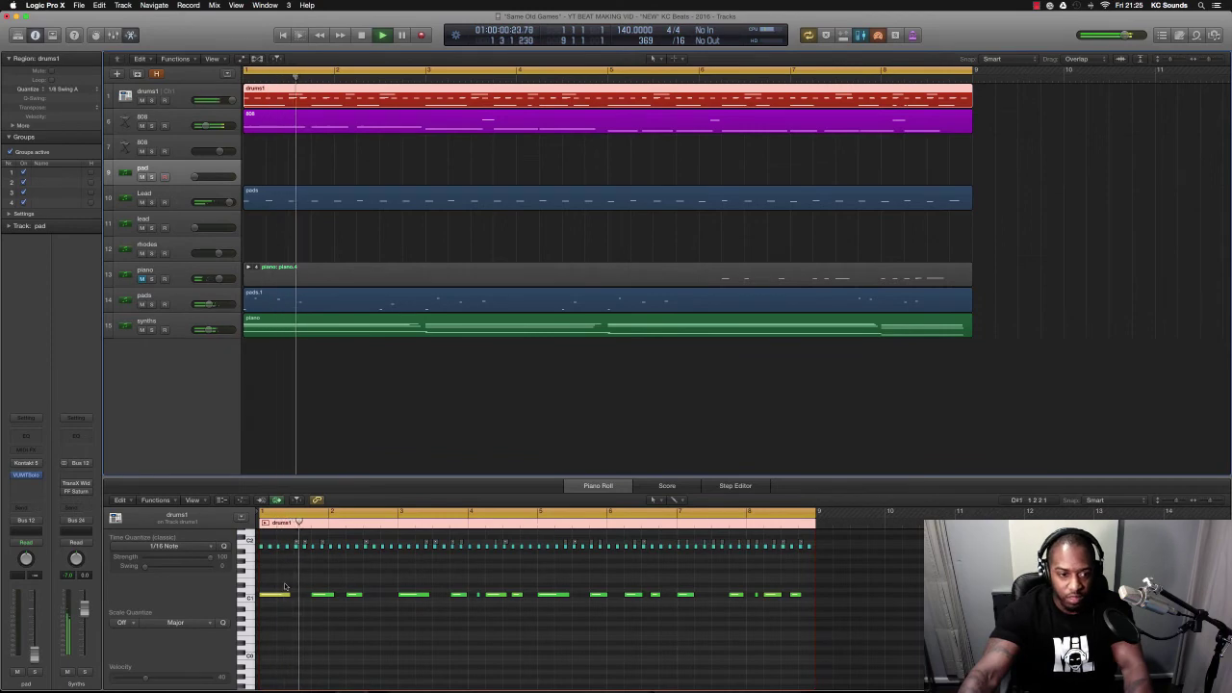
key(super+Right)
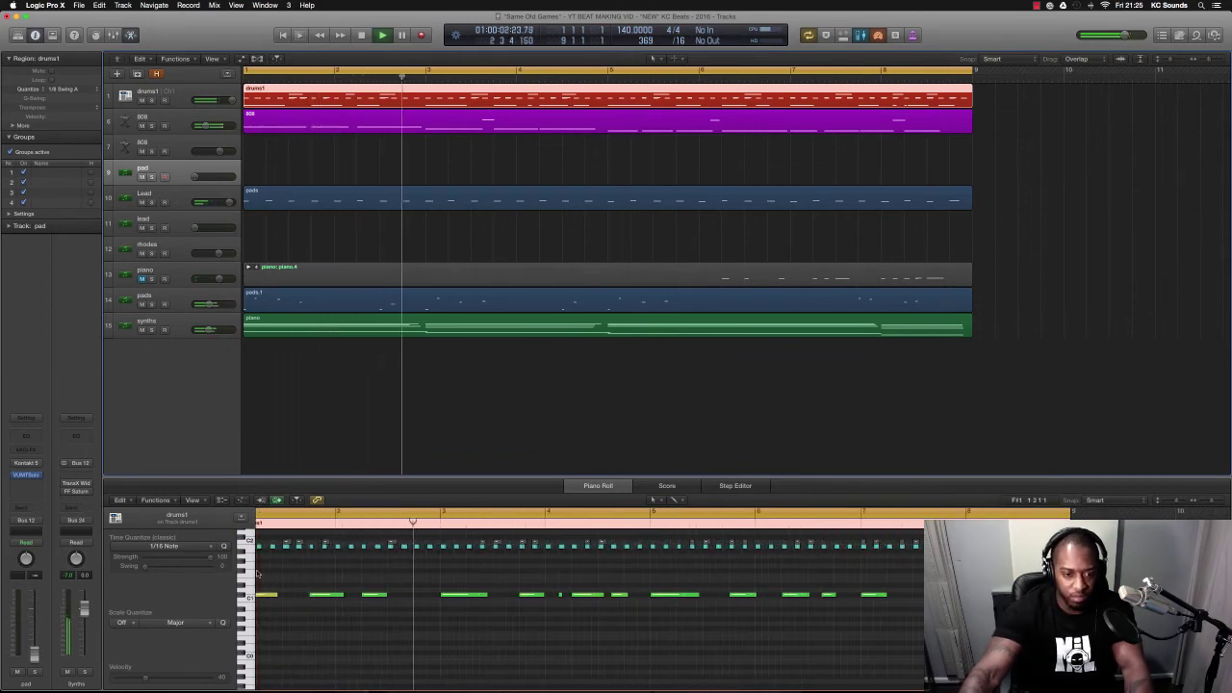
key(space)
scroll(279, 567, down, 2)
scroll(276, 568, left, 1)
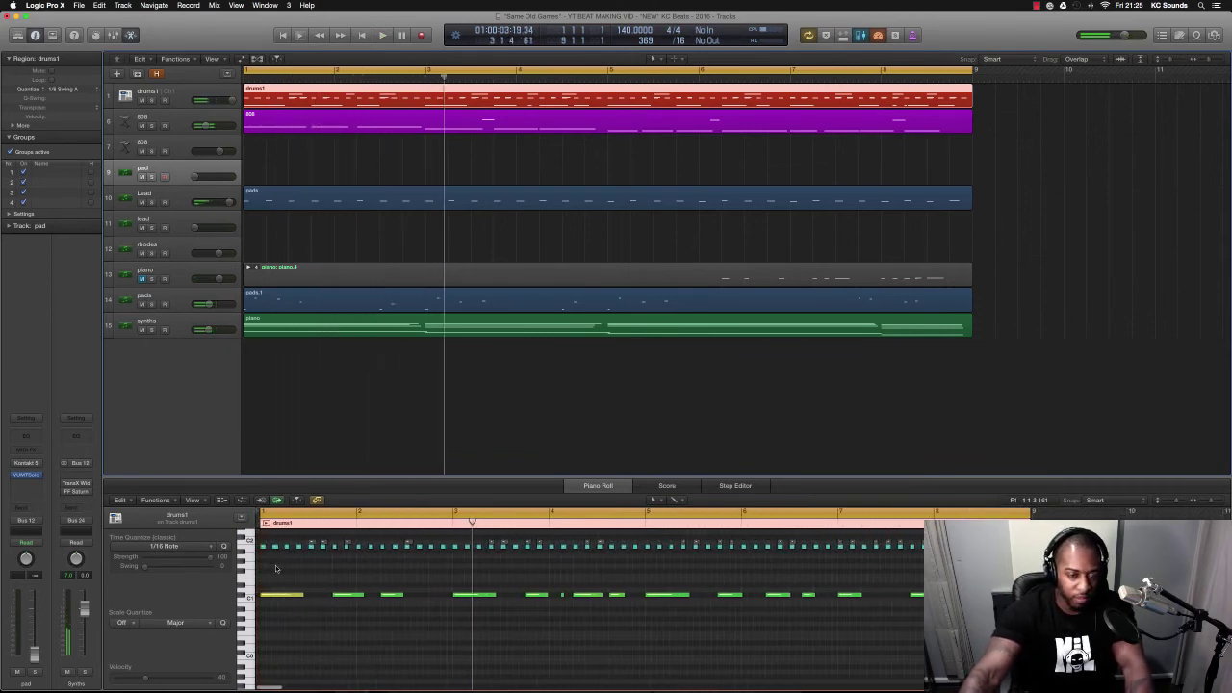
Build a rapid roll of six short HH1 hi-hat notes just after beat 1.2 in the drums1 region and audition it.
key(space)
key(space)
scroll(284, 561, up, 4)
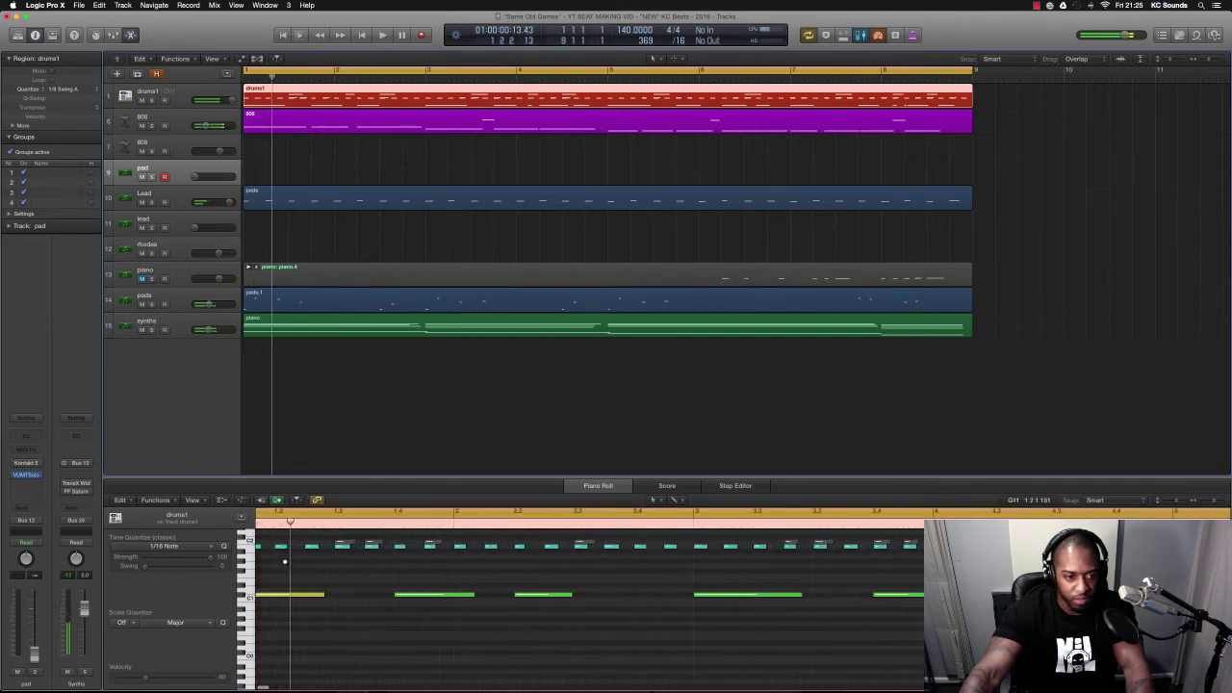
scroll(284, 562, up, 2)
drag(282, 547, 269, 550)
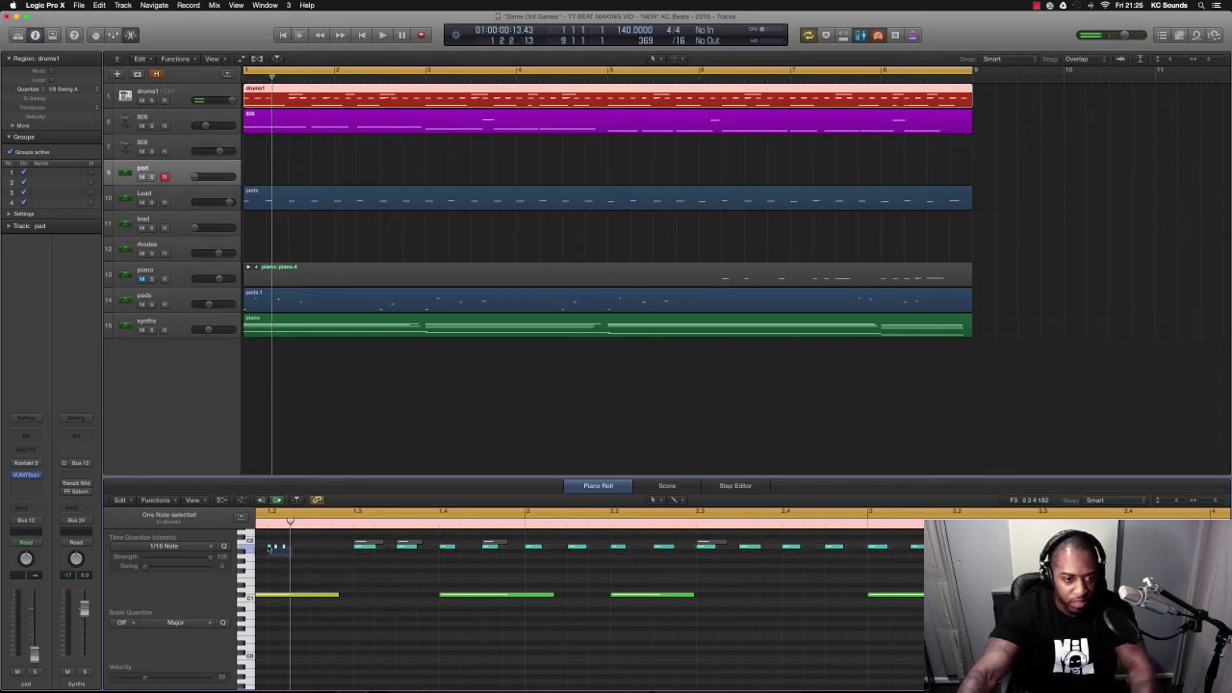
drag(285, 550, 308, 563)
key(space)
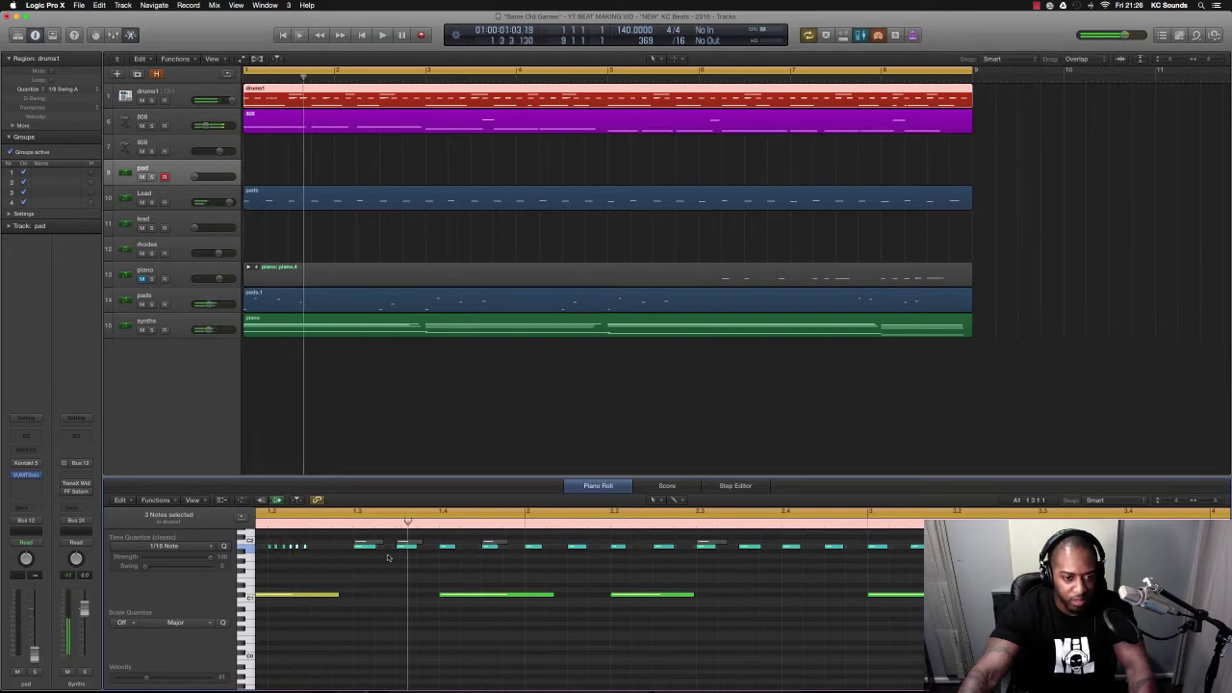
key(space)
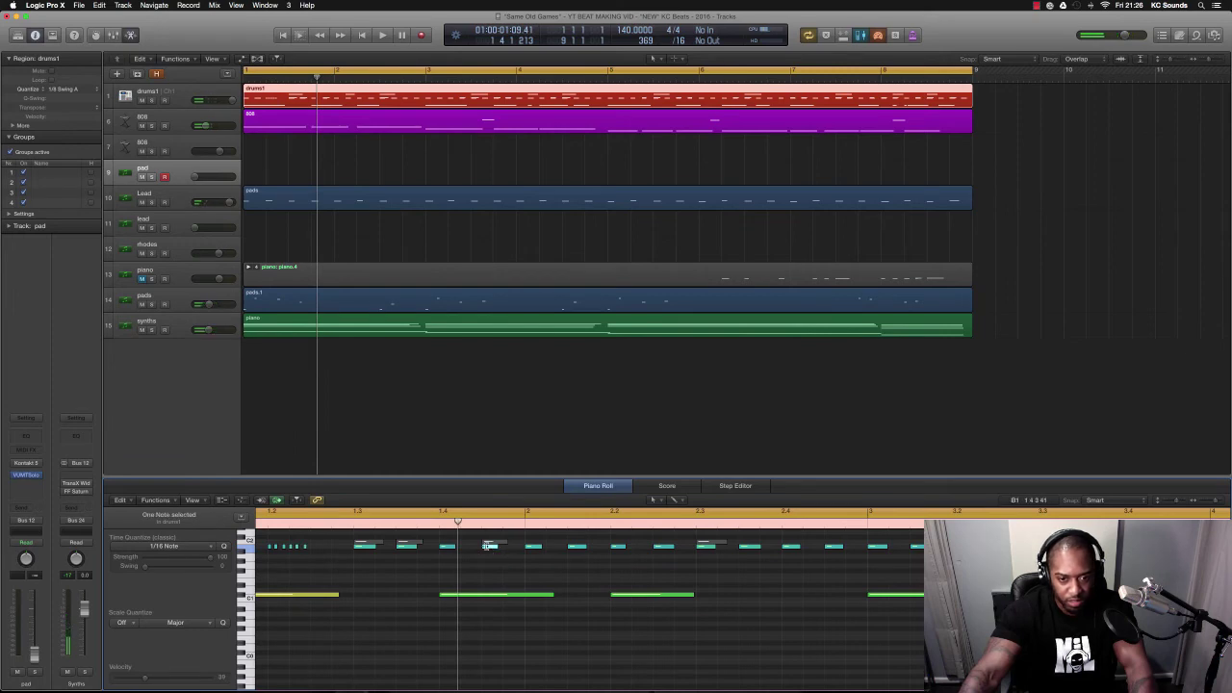
Move the HH1 note near 1.4.3 one sixteenth later, remove the HH1 note at the start of bar 2, and audition the change.
drag(489, 547, 510, 550)
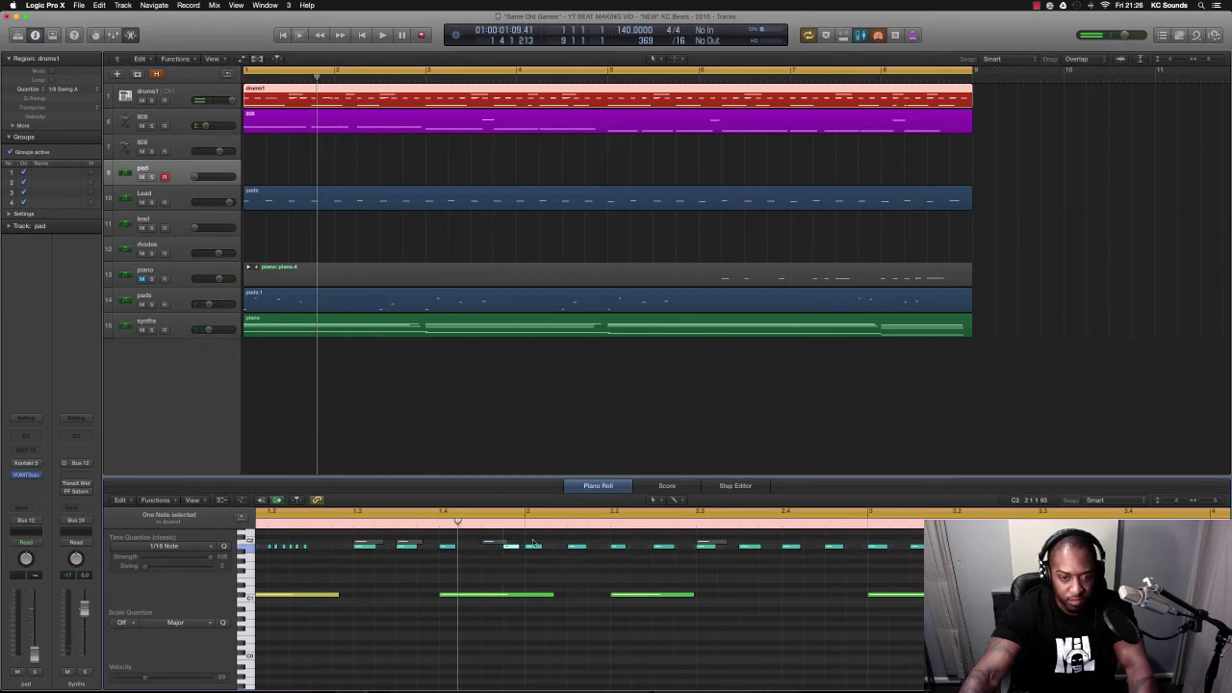
key(space)
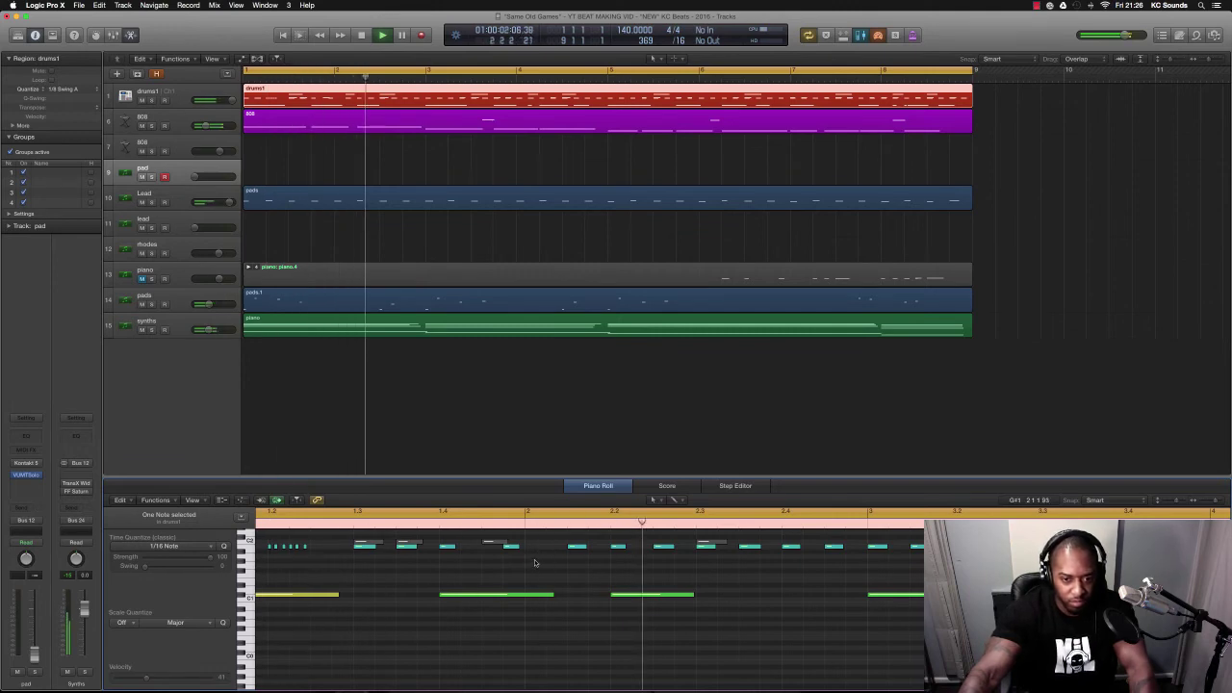
key(space)
scroll(834, 573, right, 1)
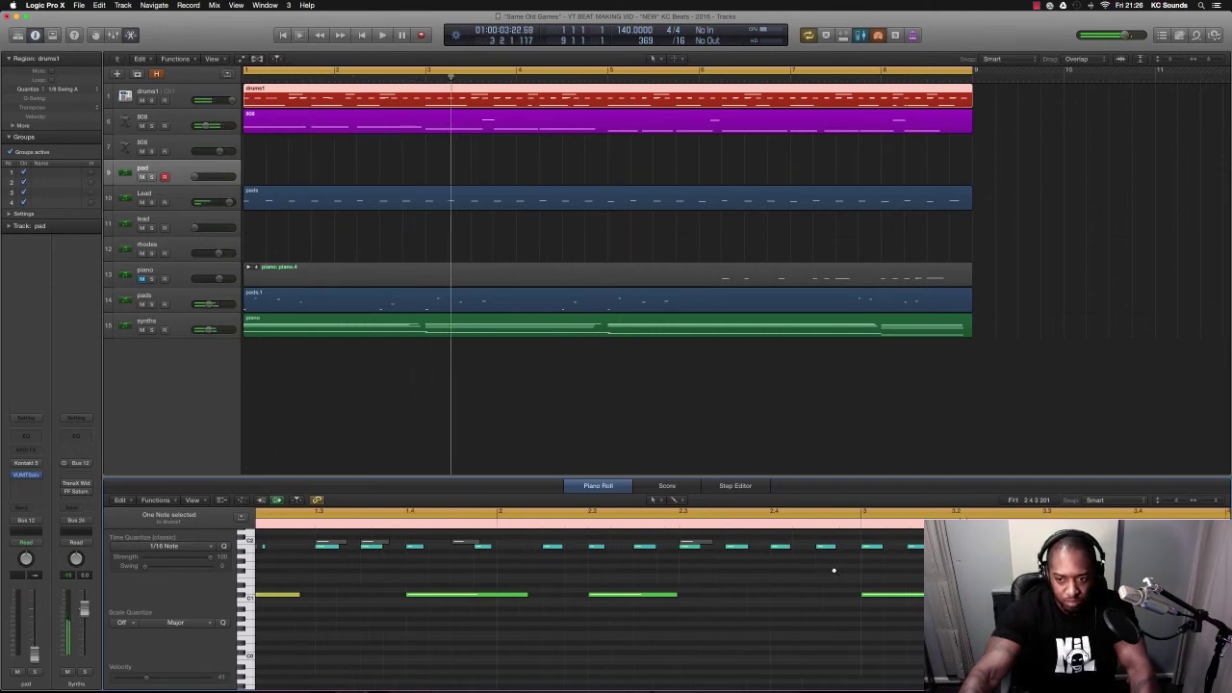
scroll(833, 574, left, 8)
scroll(834, 574, down, 5)
scroll(834, 574, up, 2)
key(space)
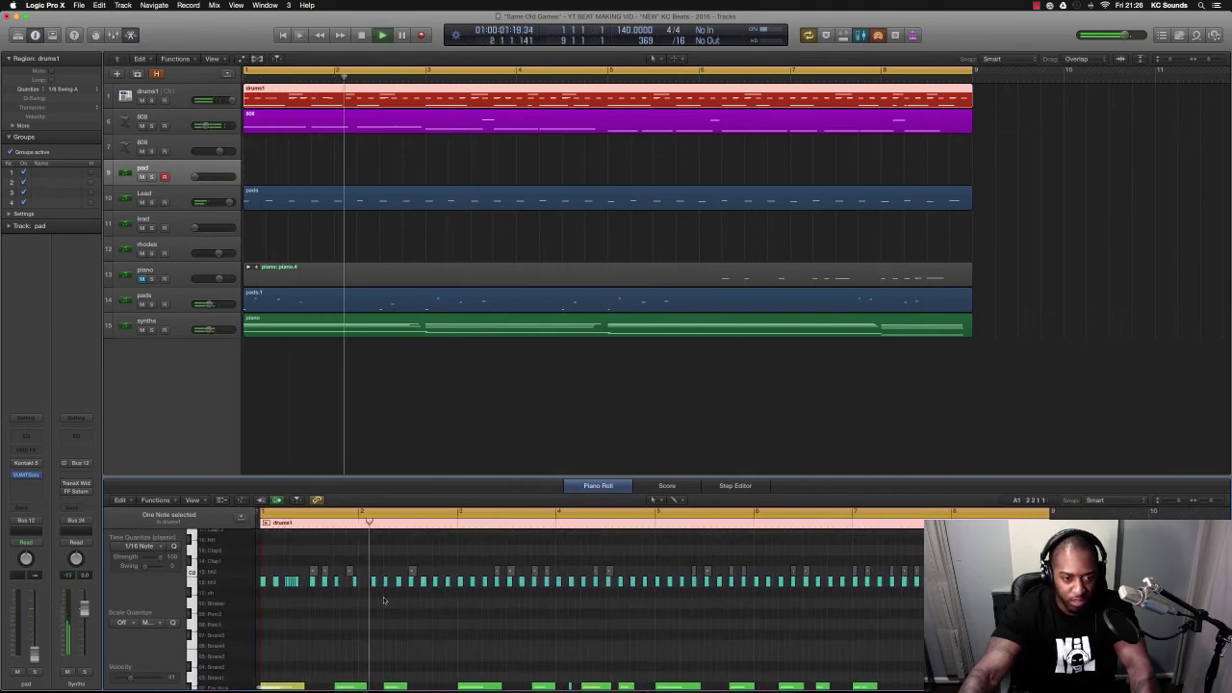
key(space)
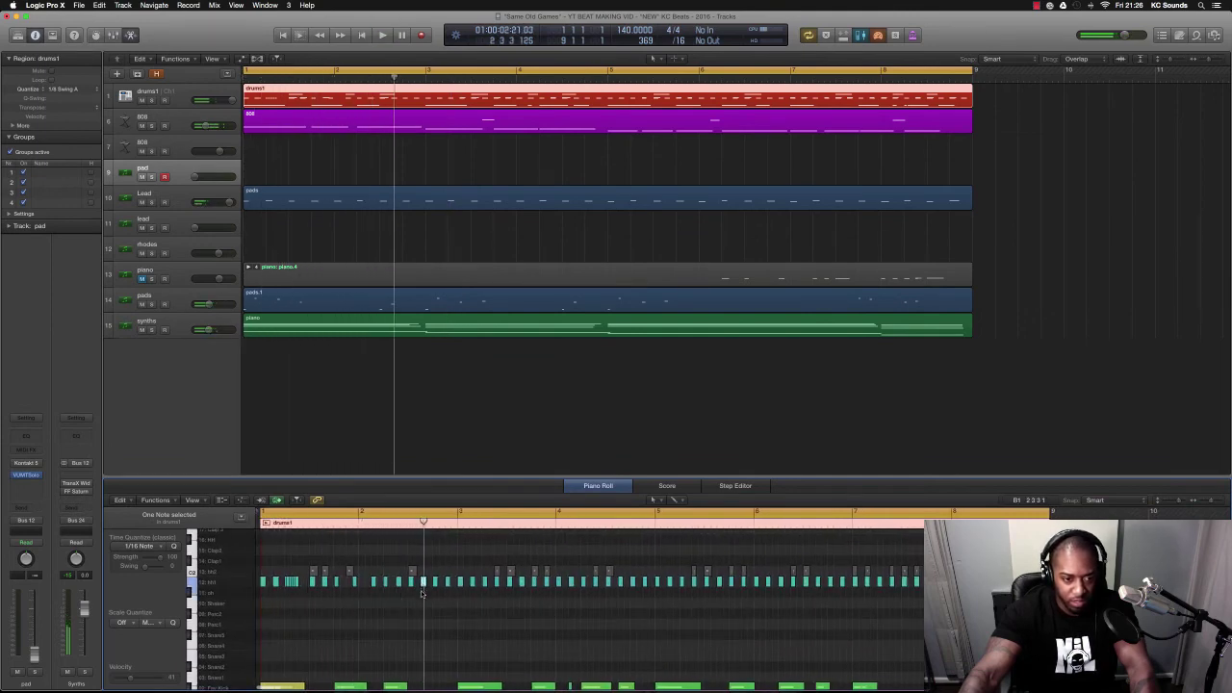
Turn the HH1 note near 2.3.3 into a longer, softer open-hat note, remove the overlapped HH1 notes, and audition it.
drag(423, 583, 446, 593)
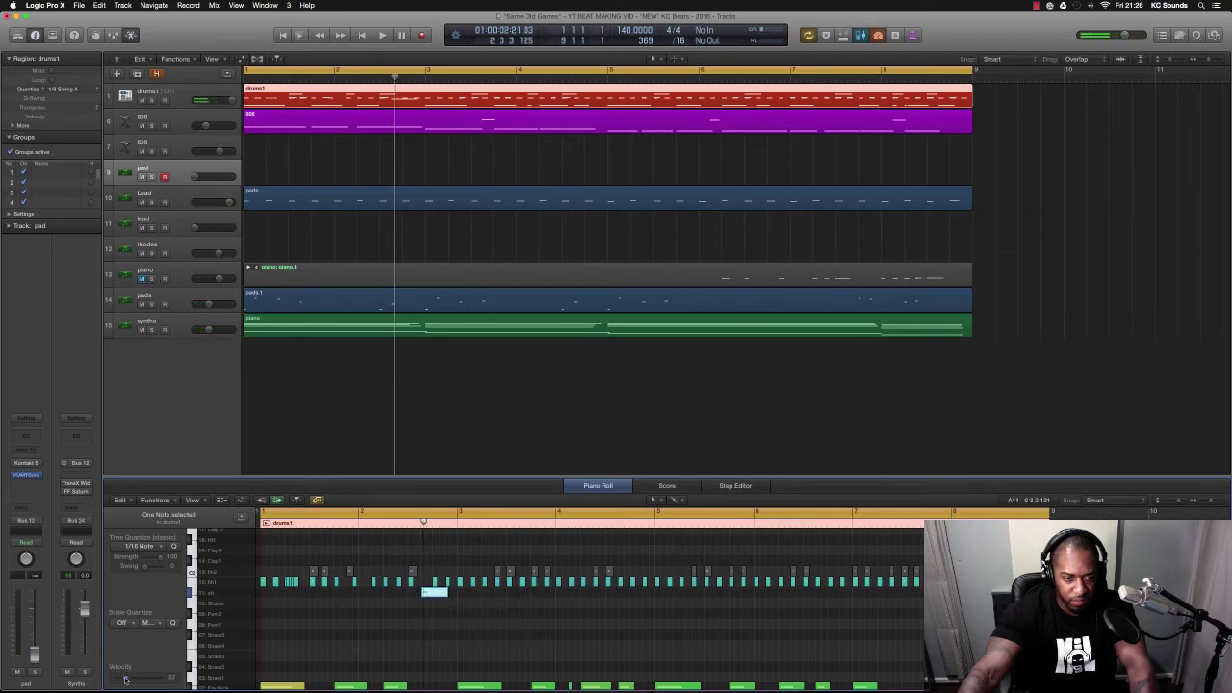
key(Return)
key(space)
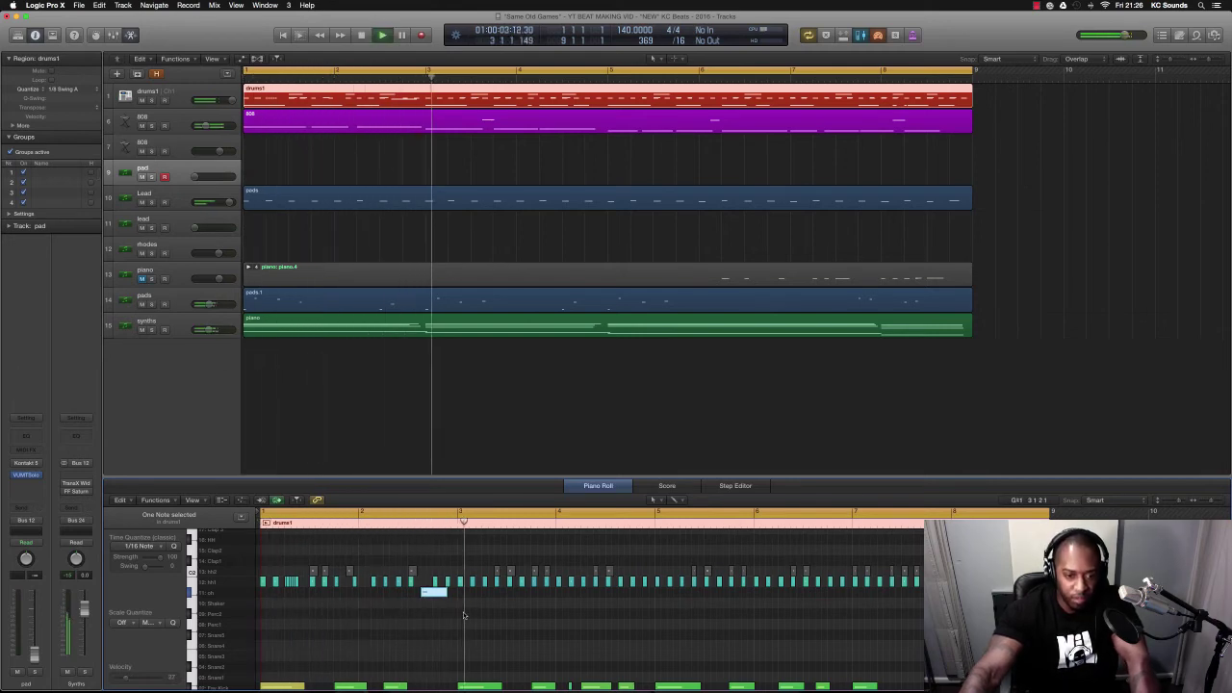
key(space)
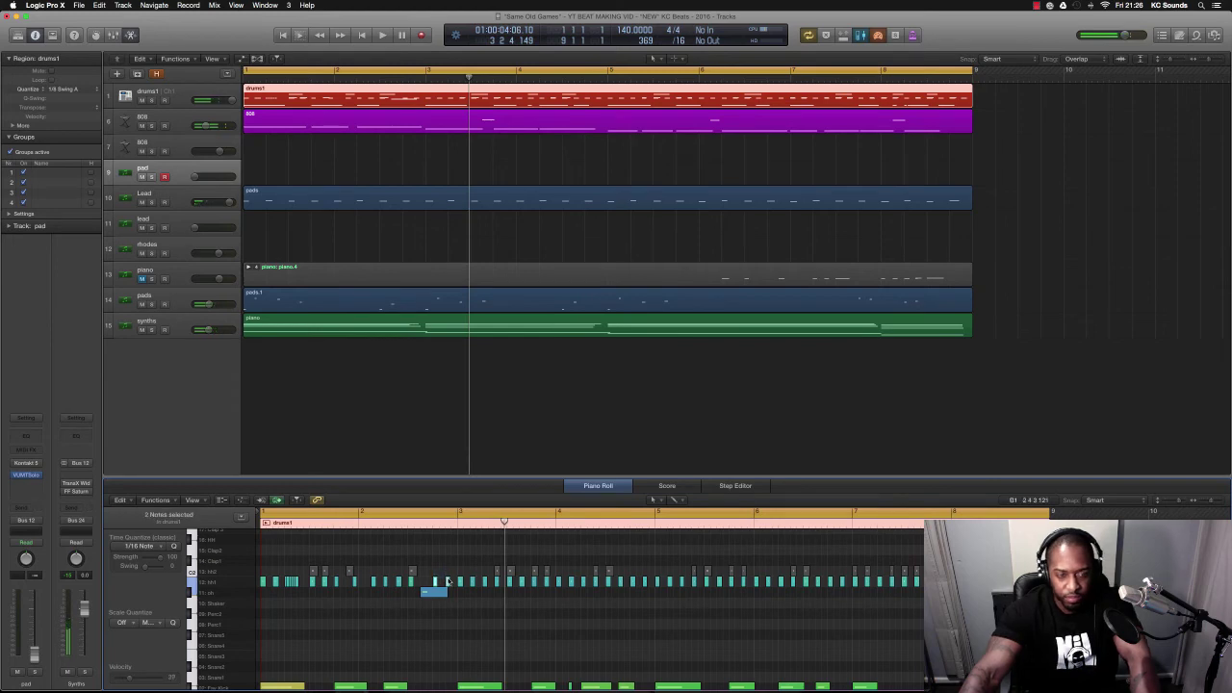
key(Return)
key(space)
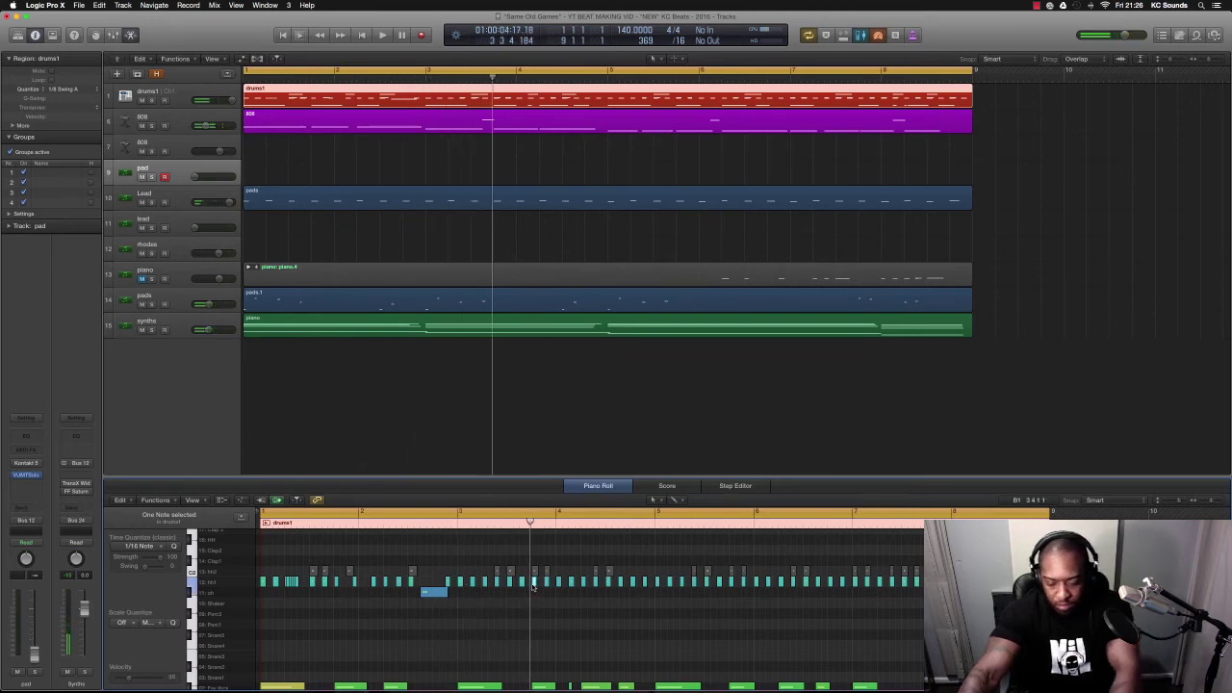
Try shifting the HH1 note at beat 3.4 slightly later and audition the hi-hats around bars 3 and 4.
drag(533, 586, 537, 586)
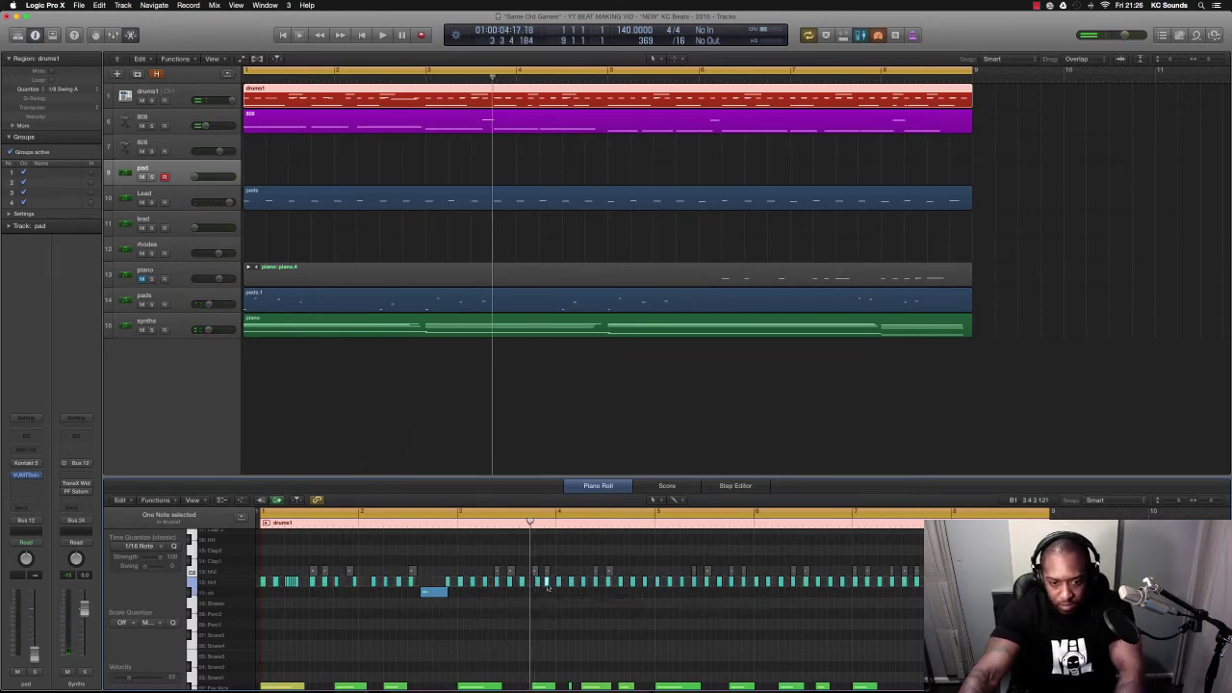
key(space)
key(super+Right)
key(super+Right)
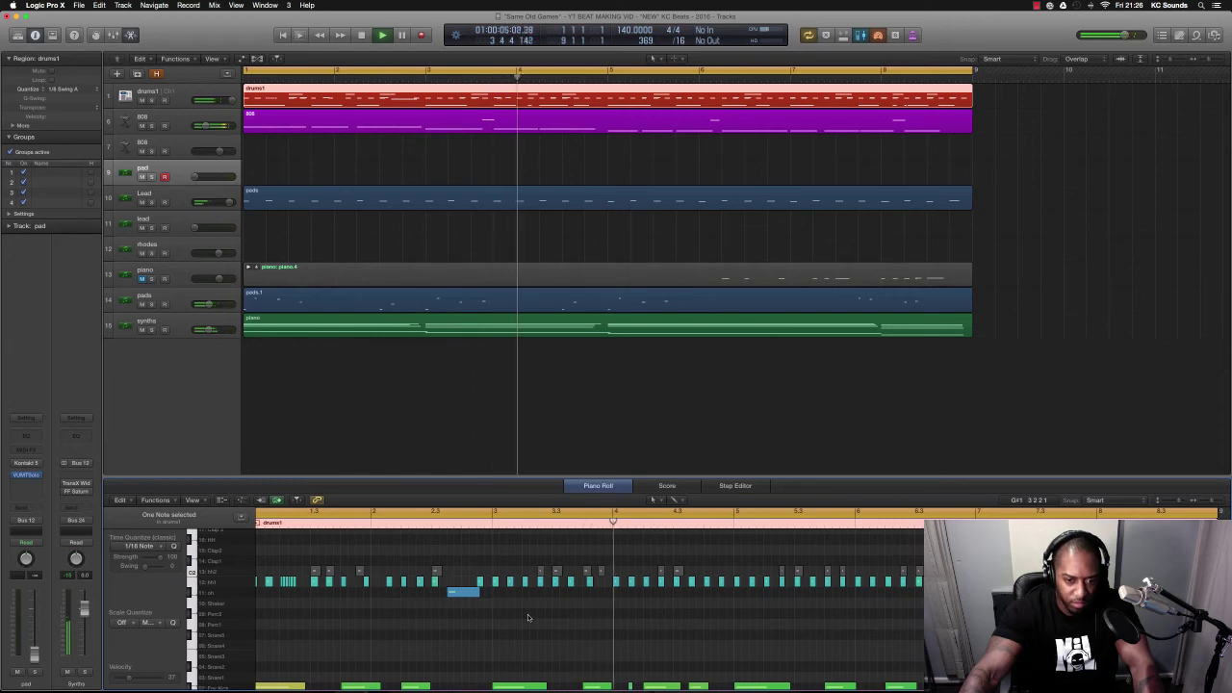
click(600, 583)
scroll(601, 616, left, 1)
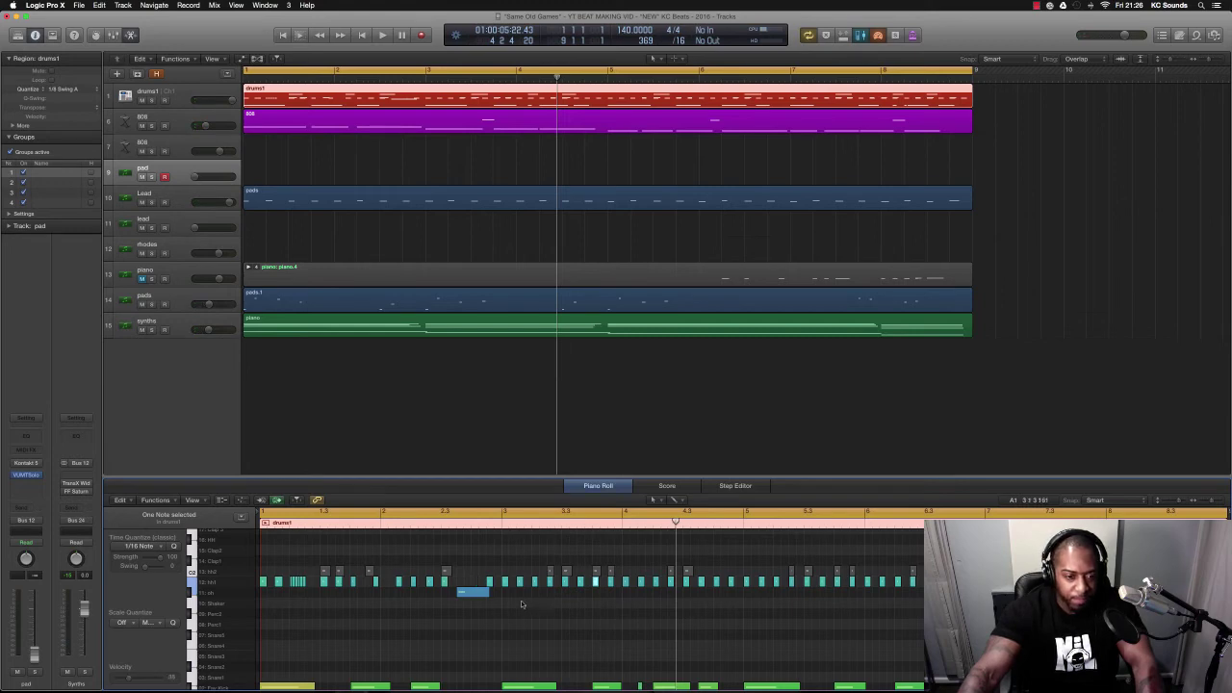
key(space)
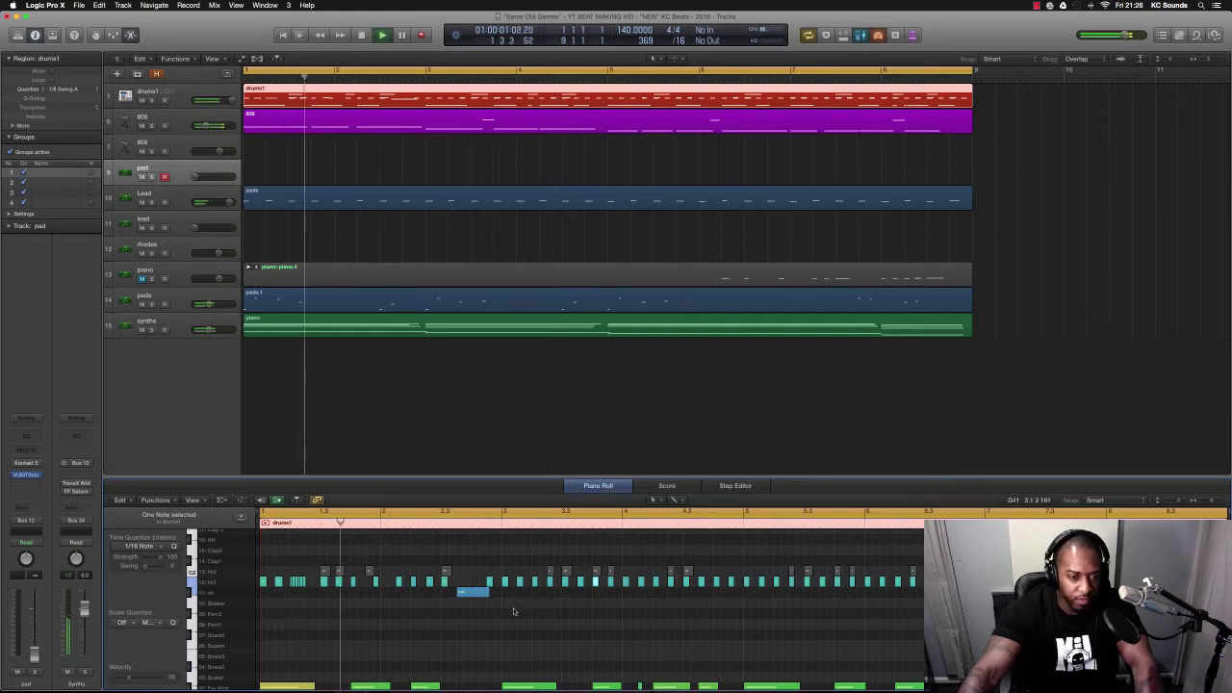
key(space)
Inspect the drums1 track's Ultrabeat sound settings during playback, including the oscillator 2 pitch, and close the instrument window.
click(195, 90)
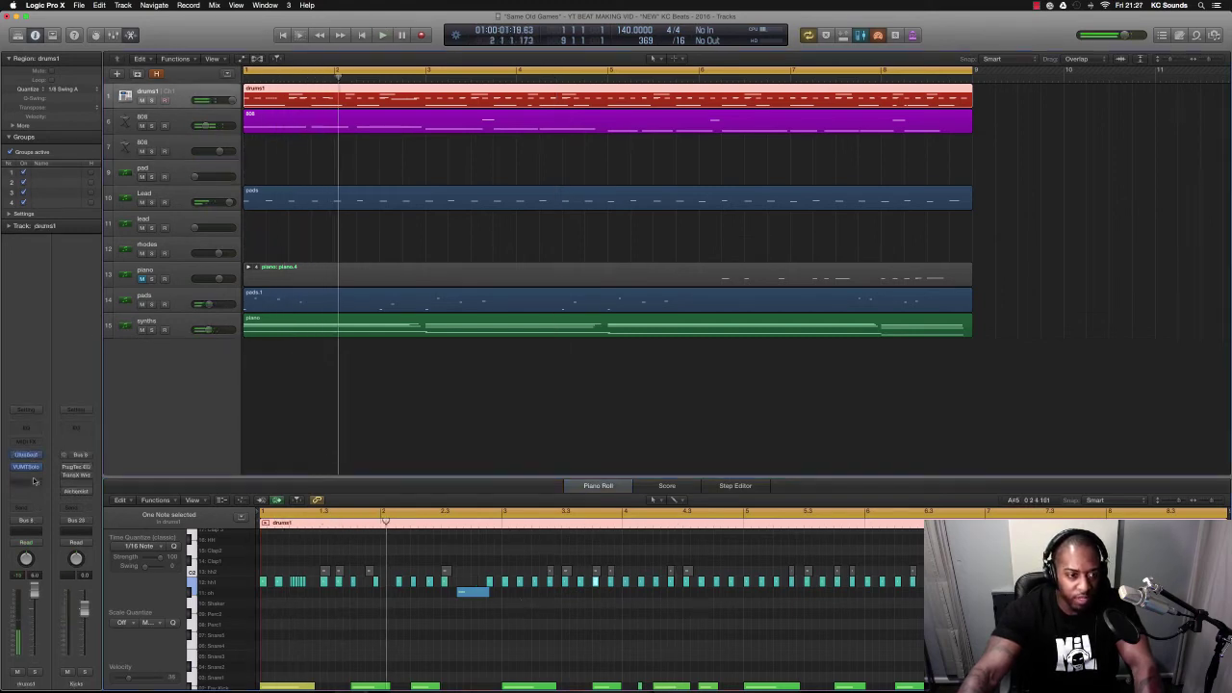
click(27, 455)
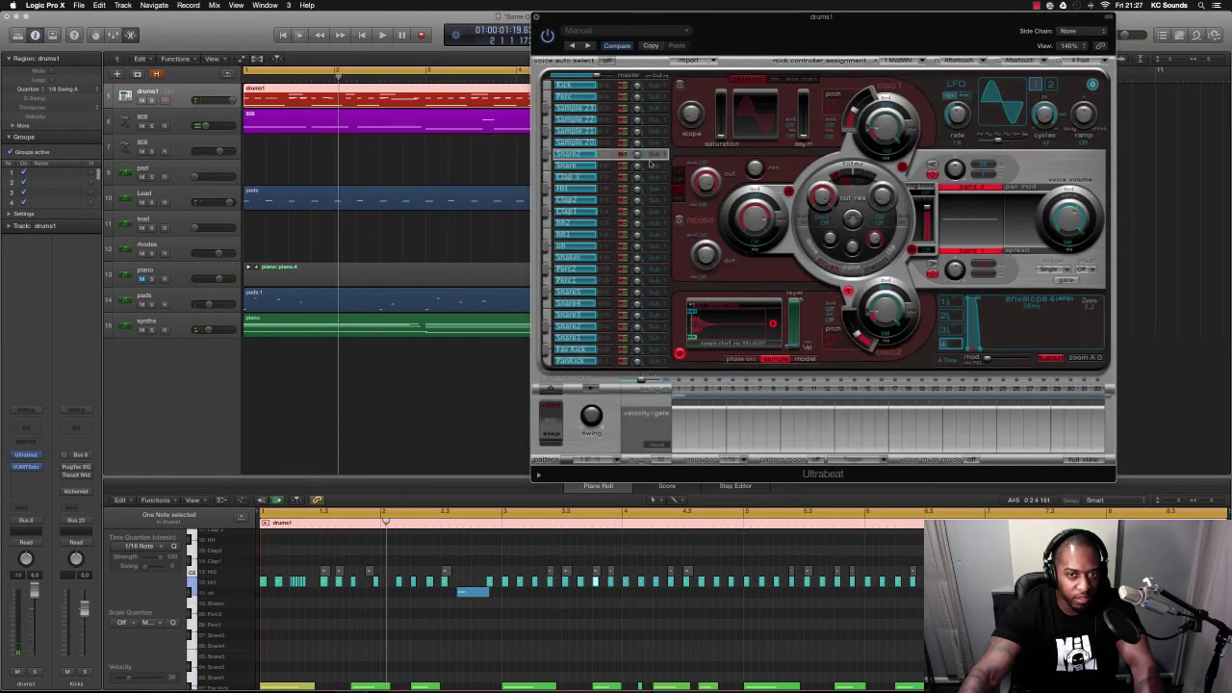
key(space)
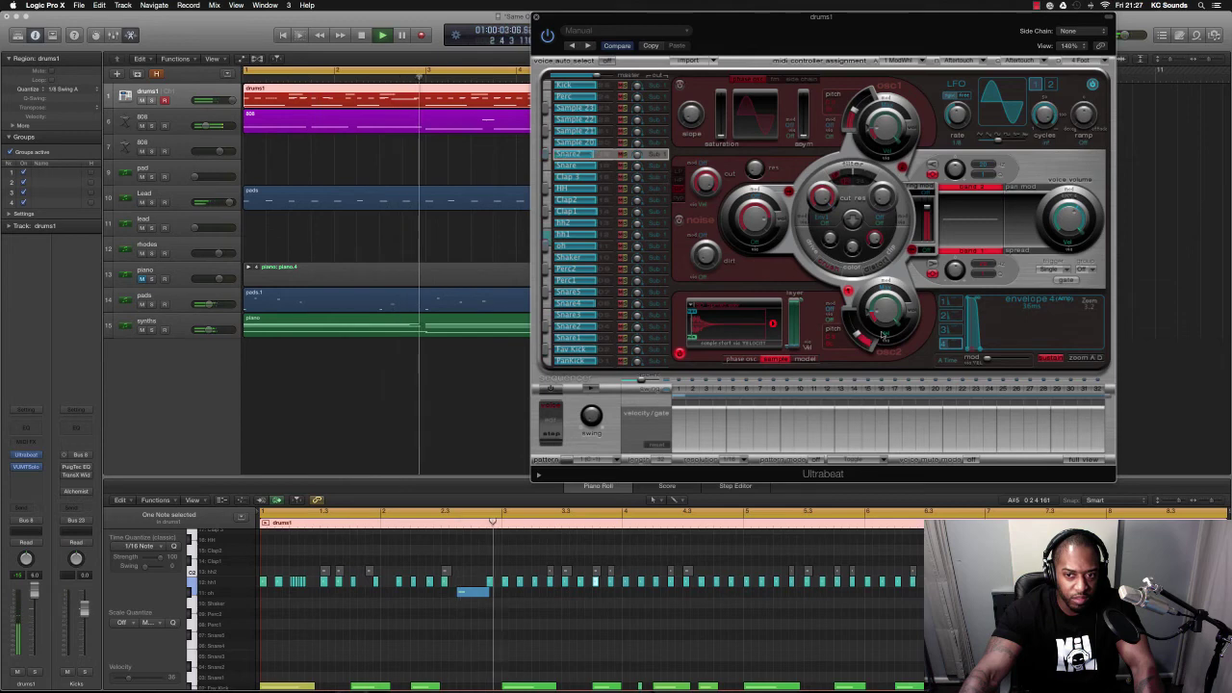
mouse_move(856, 330)
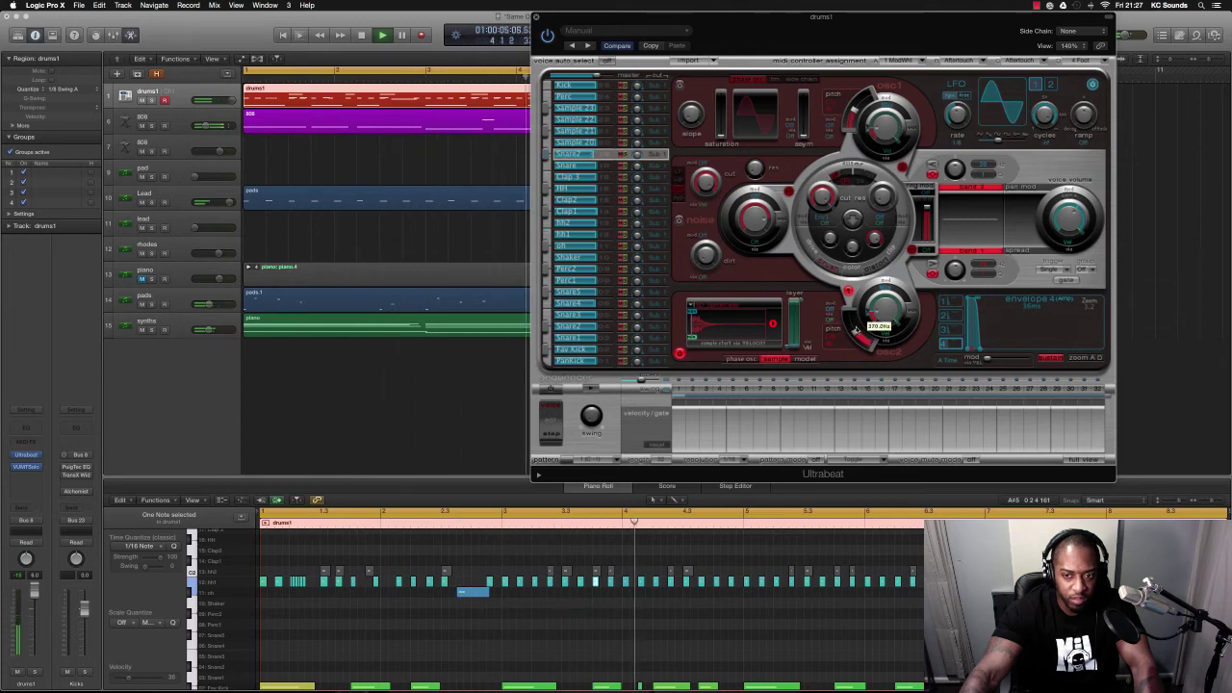
click(535, 16)
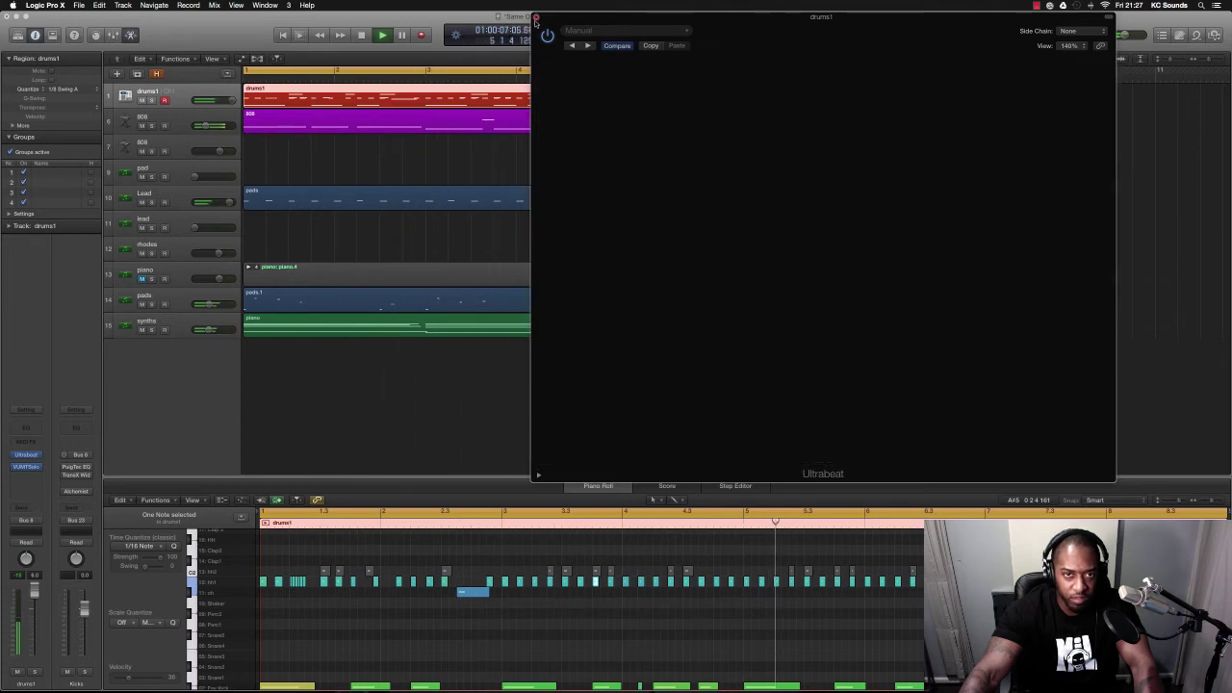
Replace the HH1 notes in bars 3 and 4 with a copy of the hi-hat and open-hat pattern from bars 1 and 2.
scroll(552, 205, down, 5)
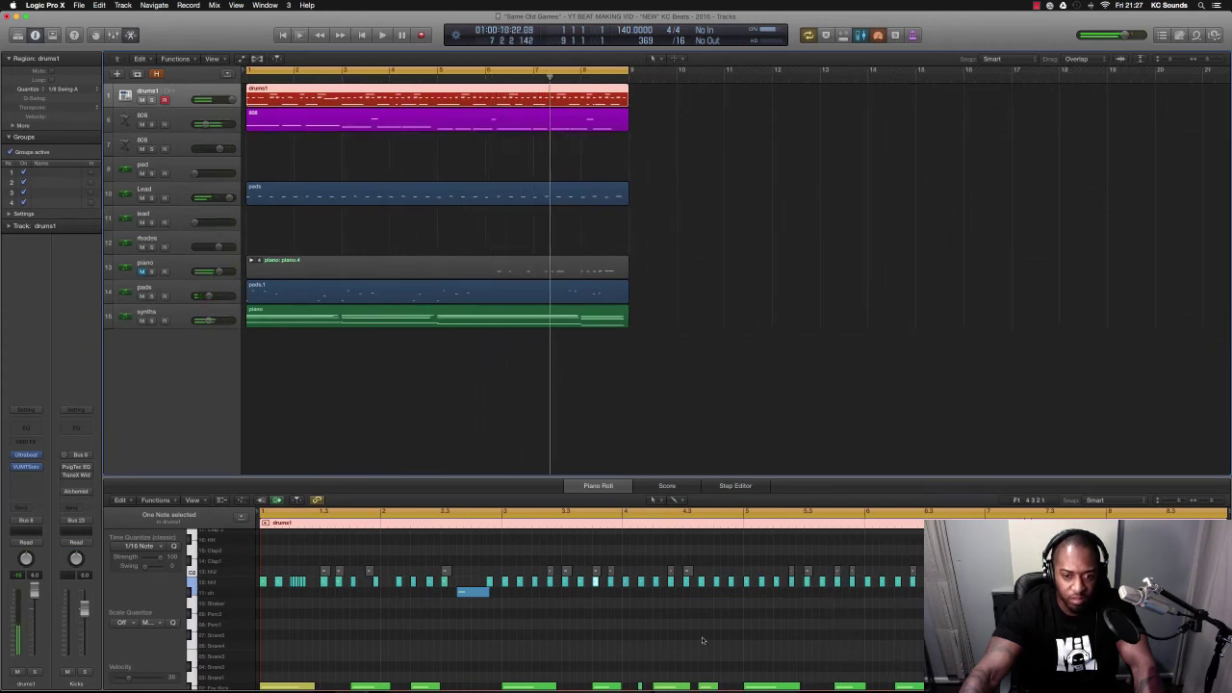
key(space)
scroll(702, 637, down, 2)
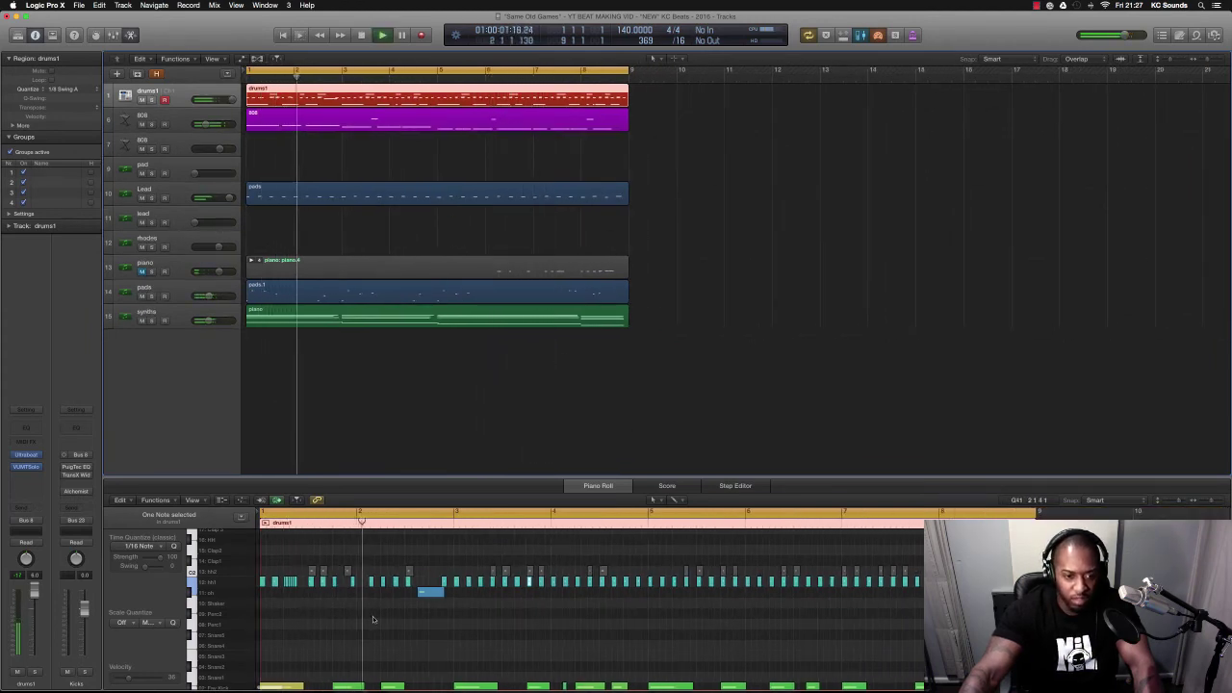
scroll(424, 590, up, 2)
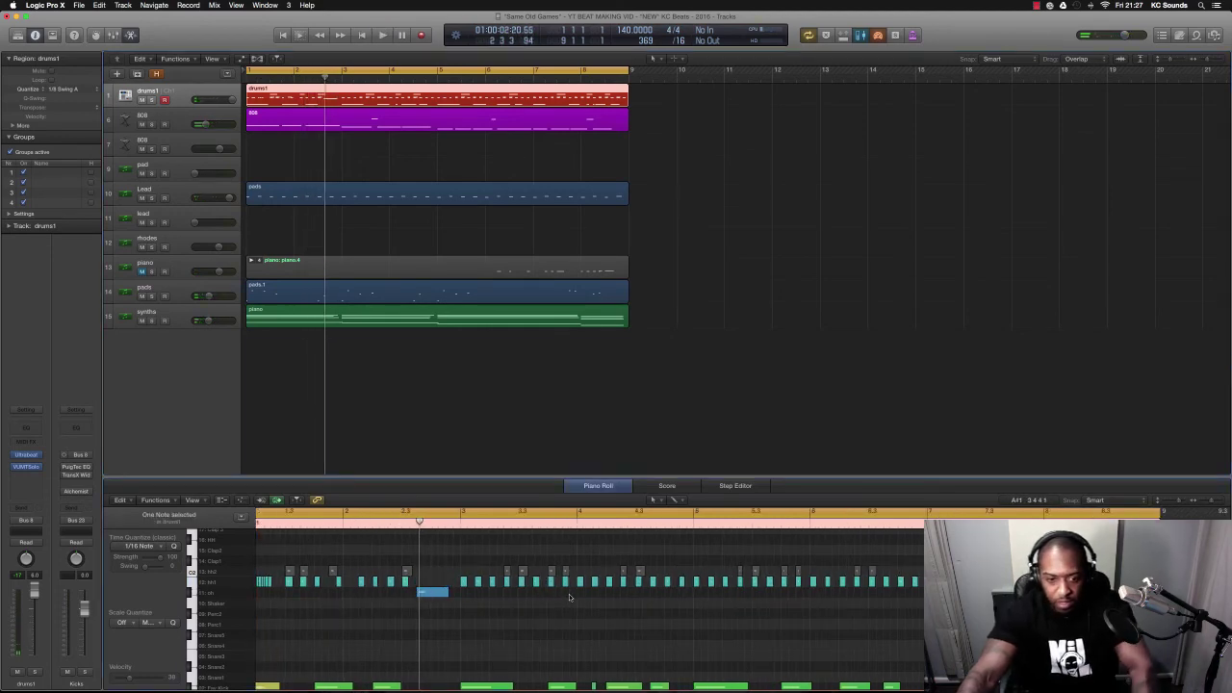
drag(466, 591, 464, 584)
key(Delete)
scroll(461, 604, left, 2)
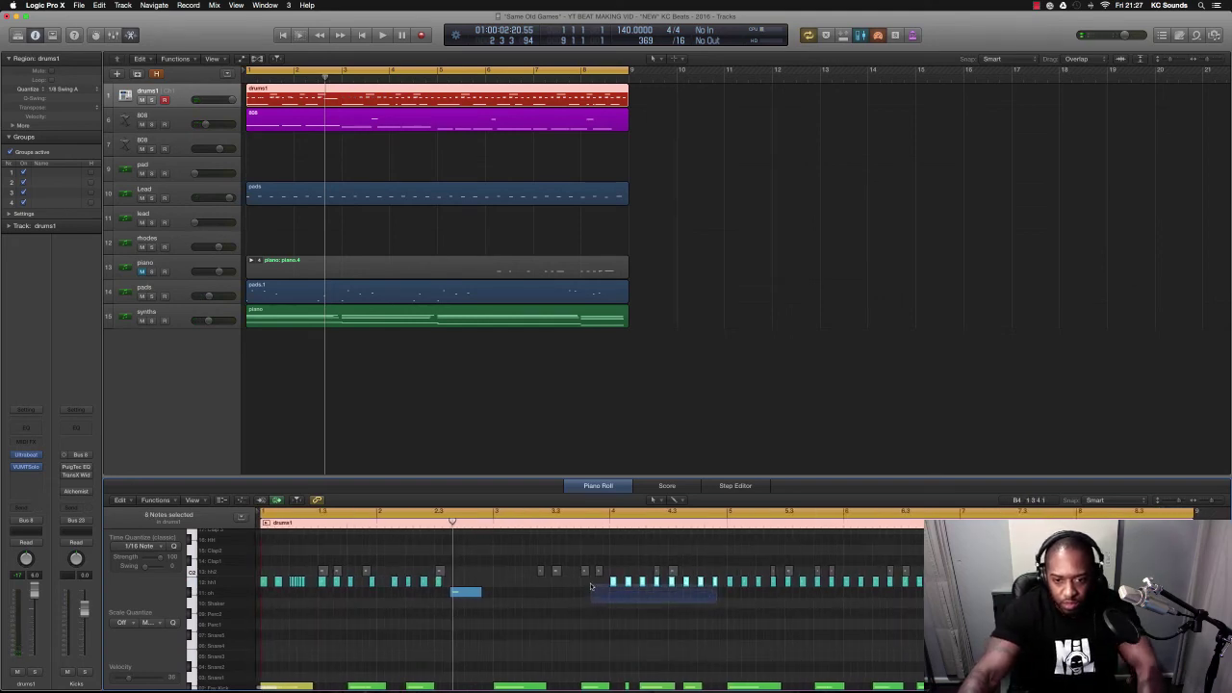
drag(591, 586, 590, 585)
drag(488, 614, 261, 578)
drag(265, 580, 499, 587)
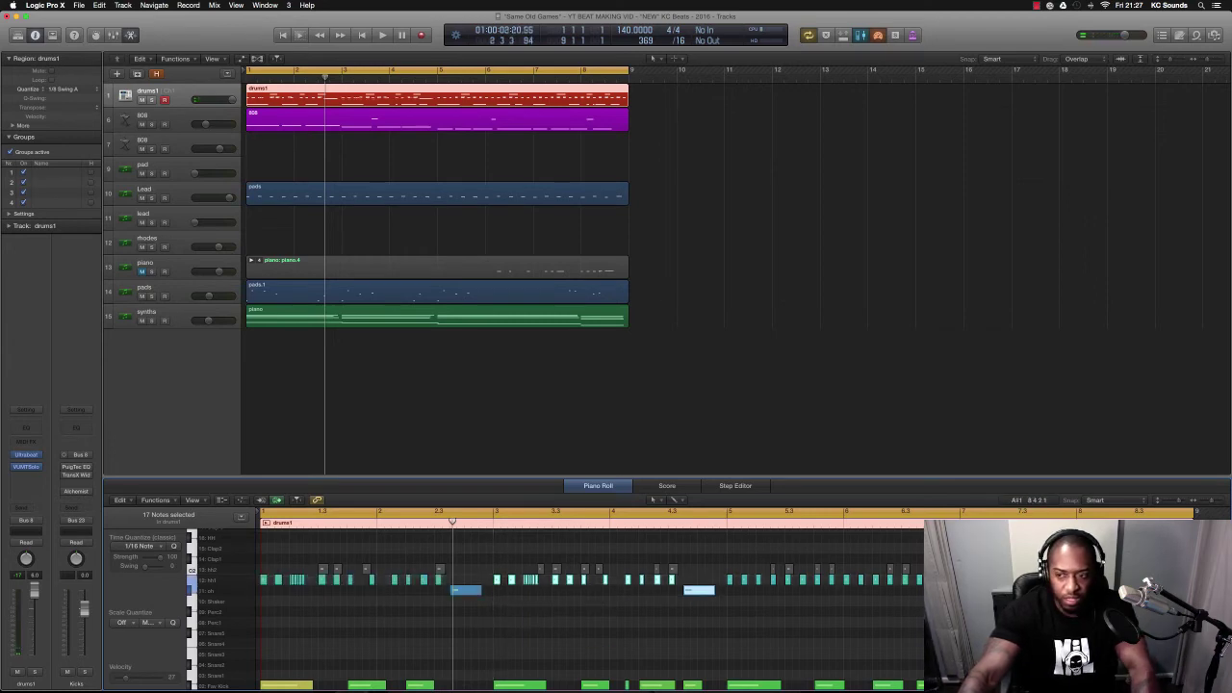
Clear the remaining HH1 notes from bar 5 onward and copy the four-bar hi-hat and open-hat pattern there.
drag(735, 586, 263, 580)
key(Delete)
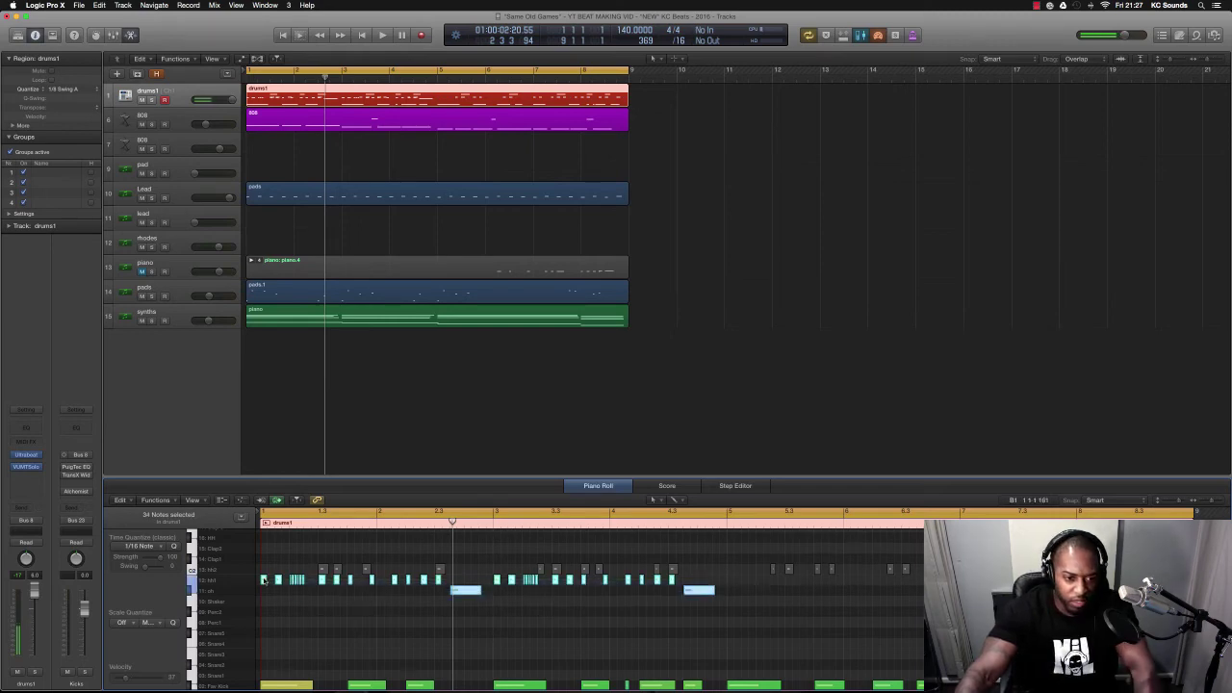
drag(690, 596, 729, 582)
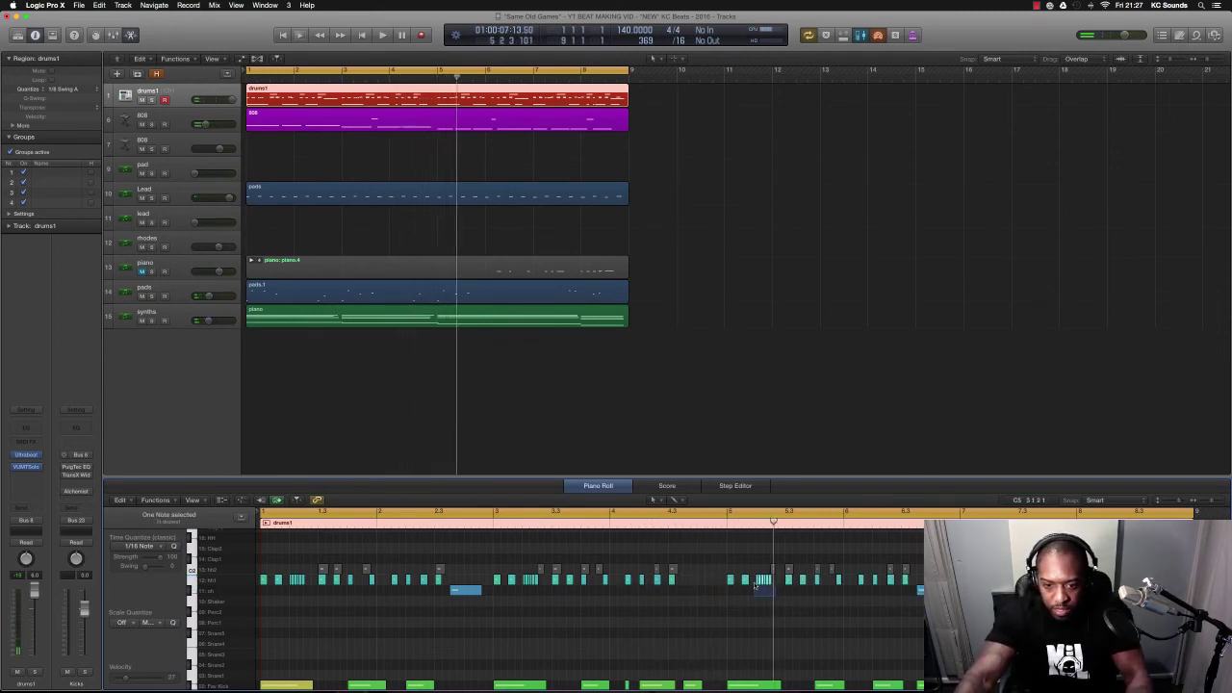
Replace the open hat at the end of bar 4 with two short bursts of HH1 roll notes and audition the pattern.
drag(757, 583, 708, 606)
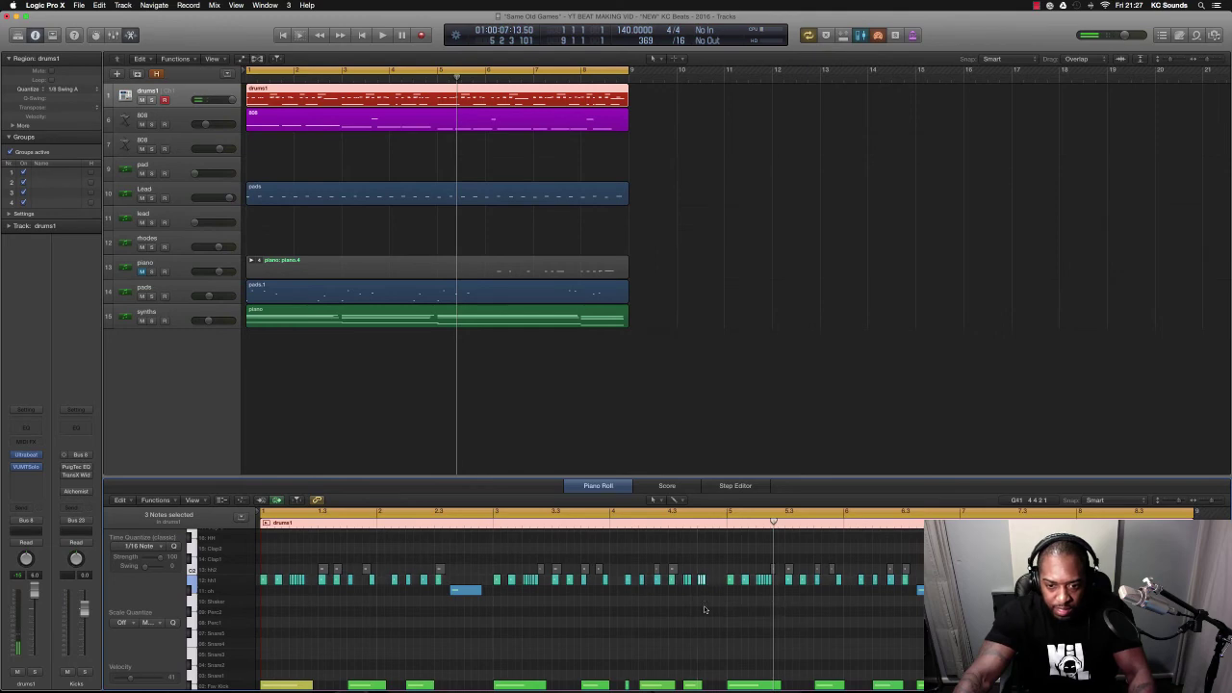
key(space)
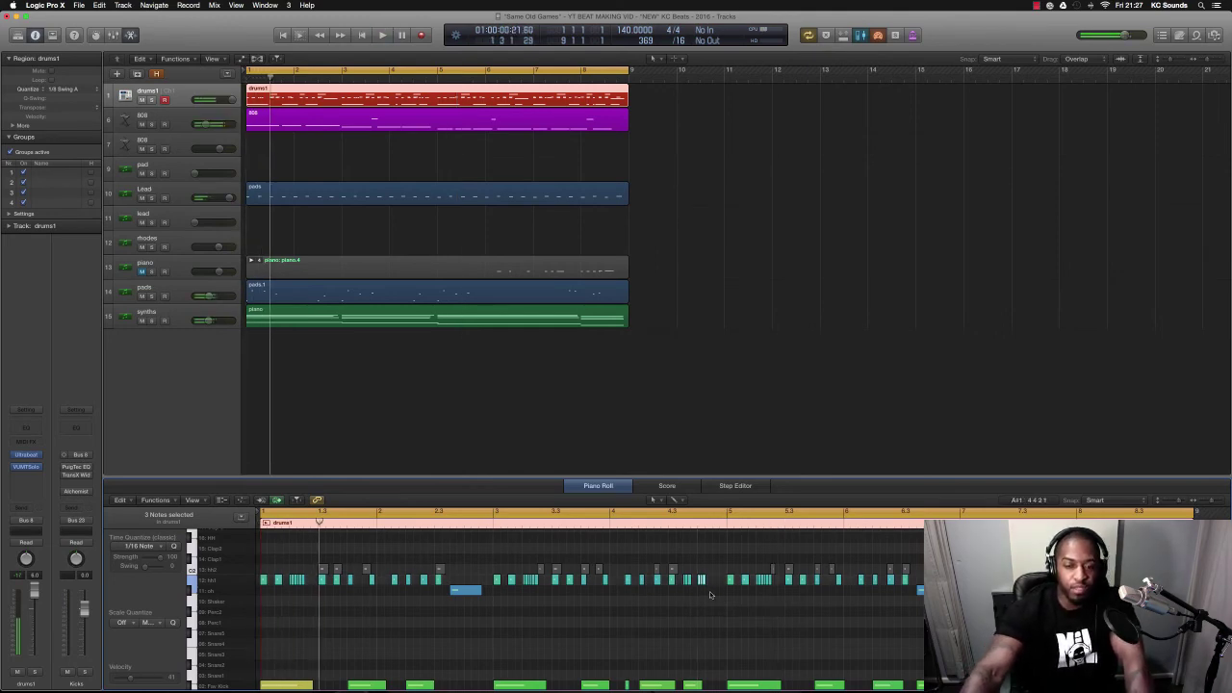
key(super+Right)
key(super+Right)
key(super+Right)
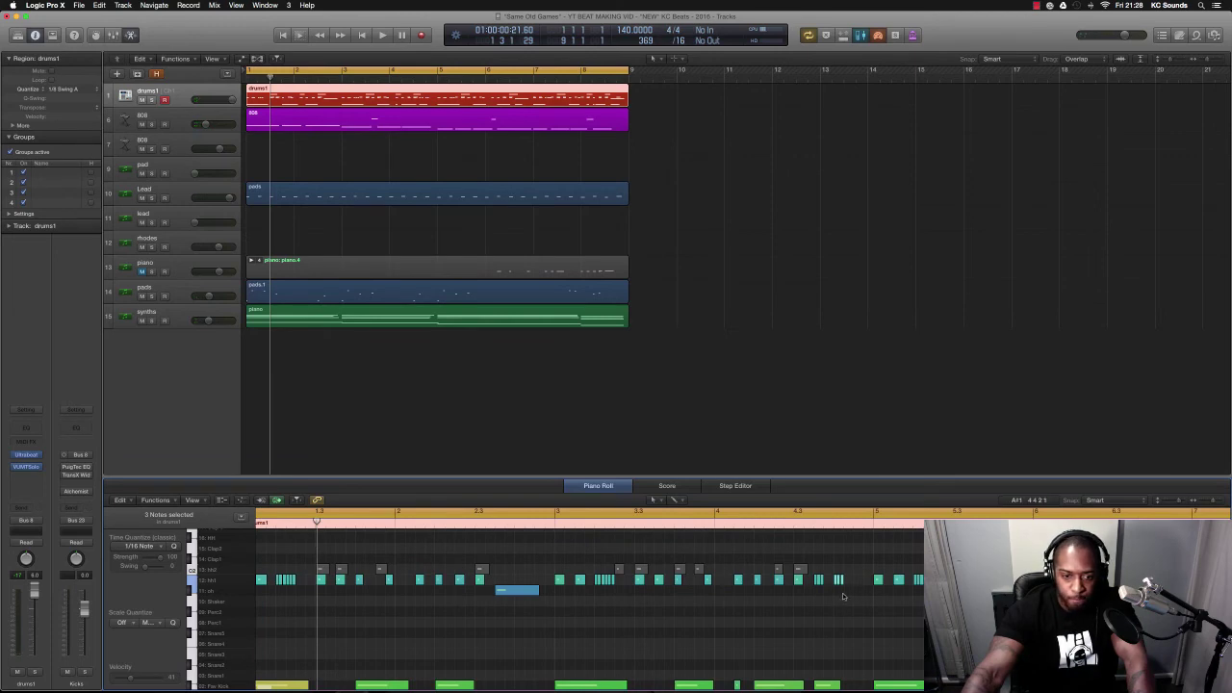
scroll(841, 598, left, 2)
key(space)
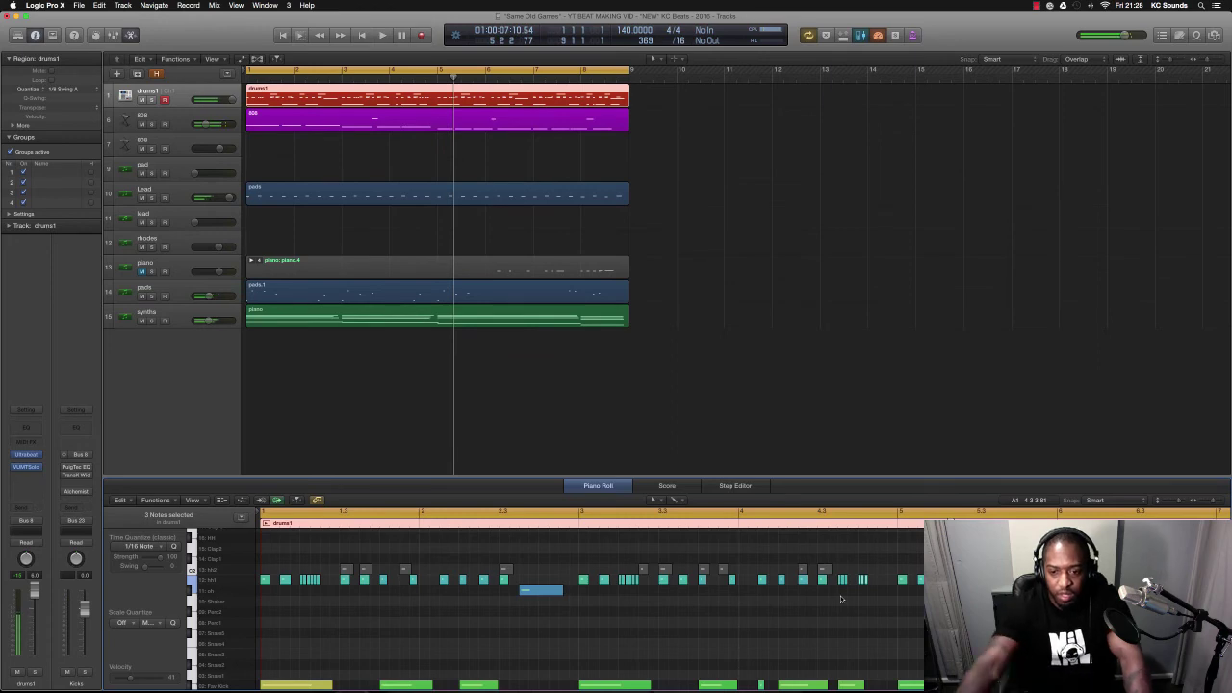
Copy the bar 2 open-hat note to the end of bar 4, shorten it to end before bar 5, and play from the start.
drag(536, 591, 888, 597)
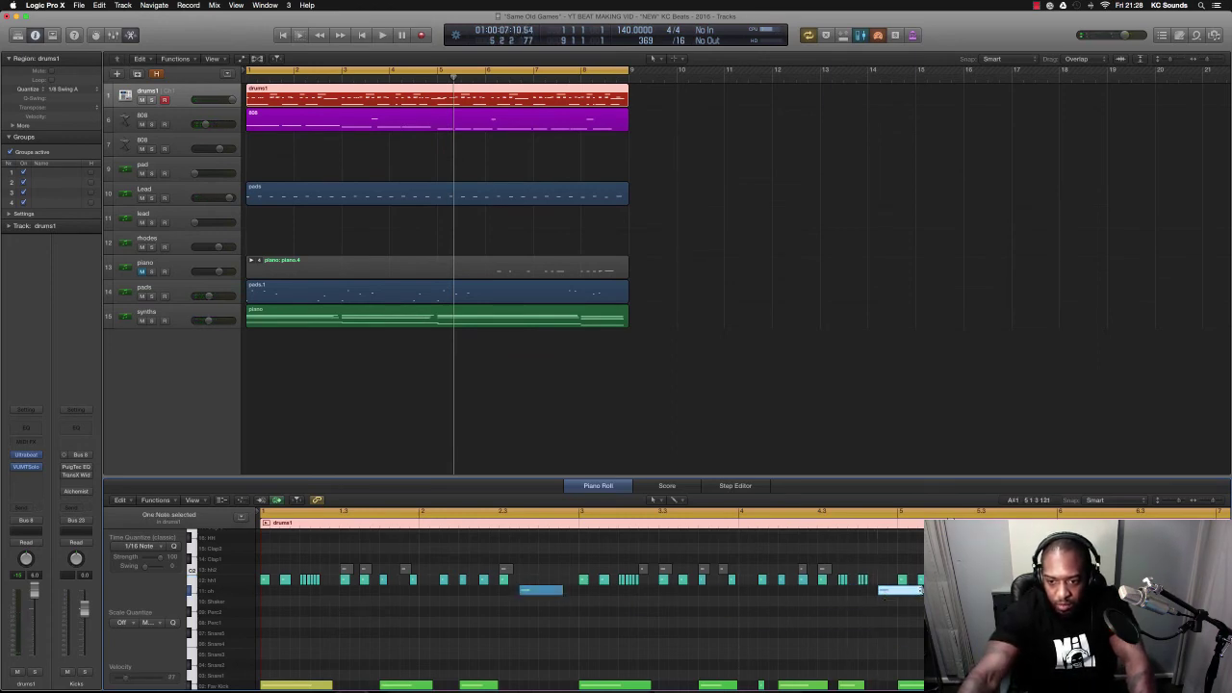
key(Return)
key(space)
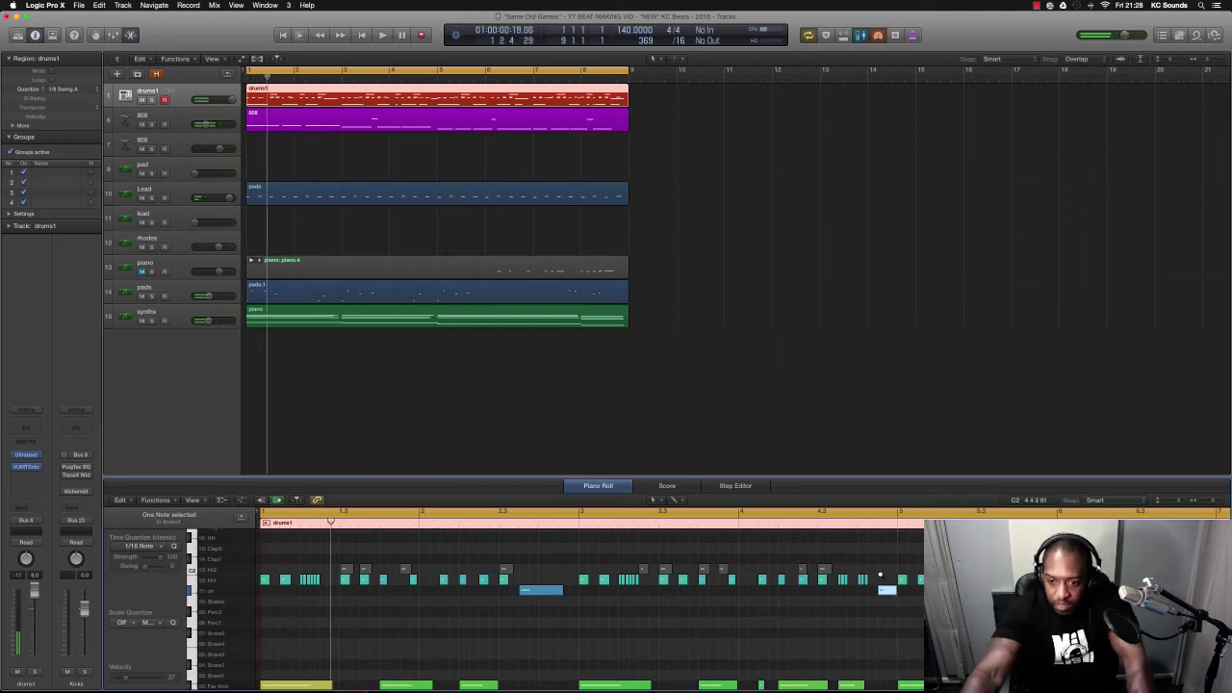
Shorten the open-hat note late in bar 6, add a copy of it just before bar 7, and play from the start.
scroll(879, 576, down, 1)
scroll(879, 575, up, 3)
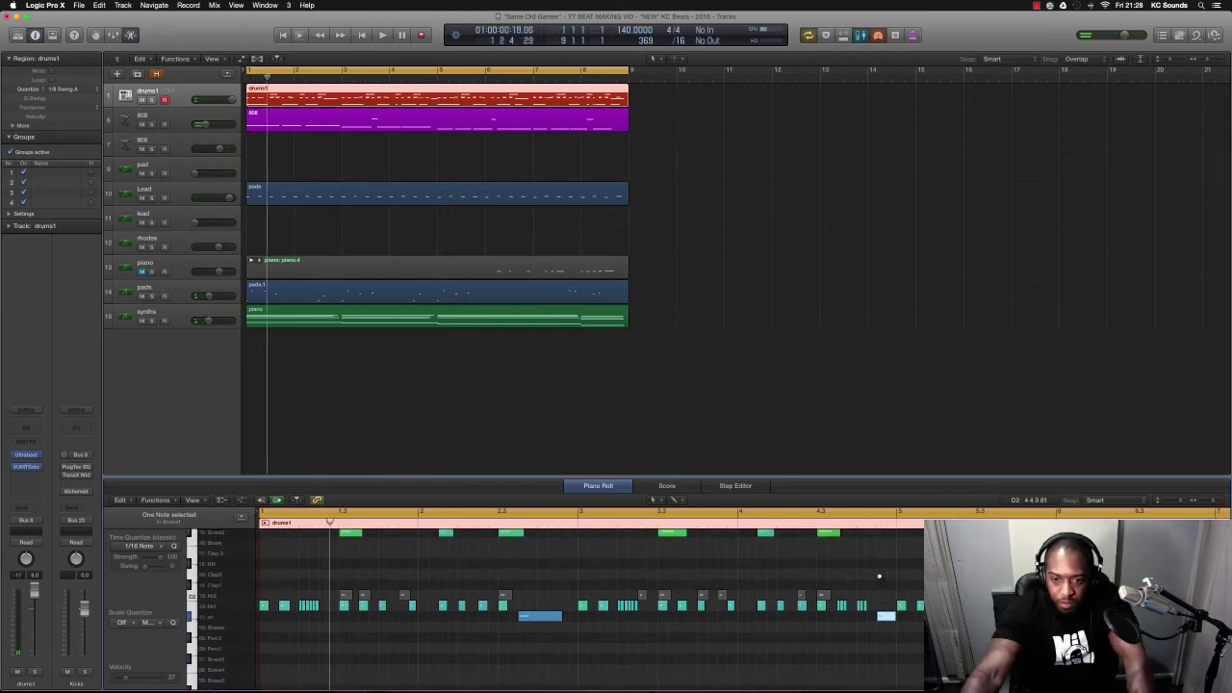
scroll(879, 575, down, 1)
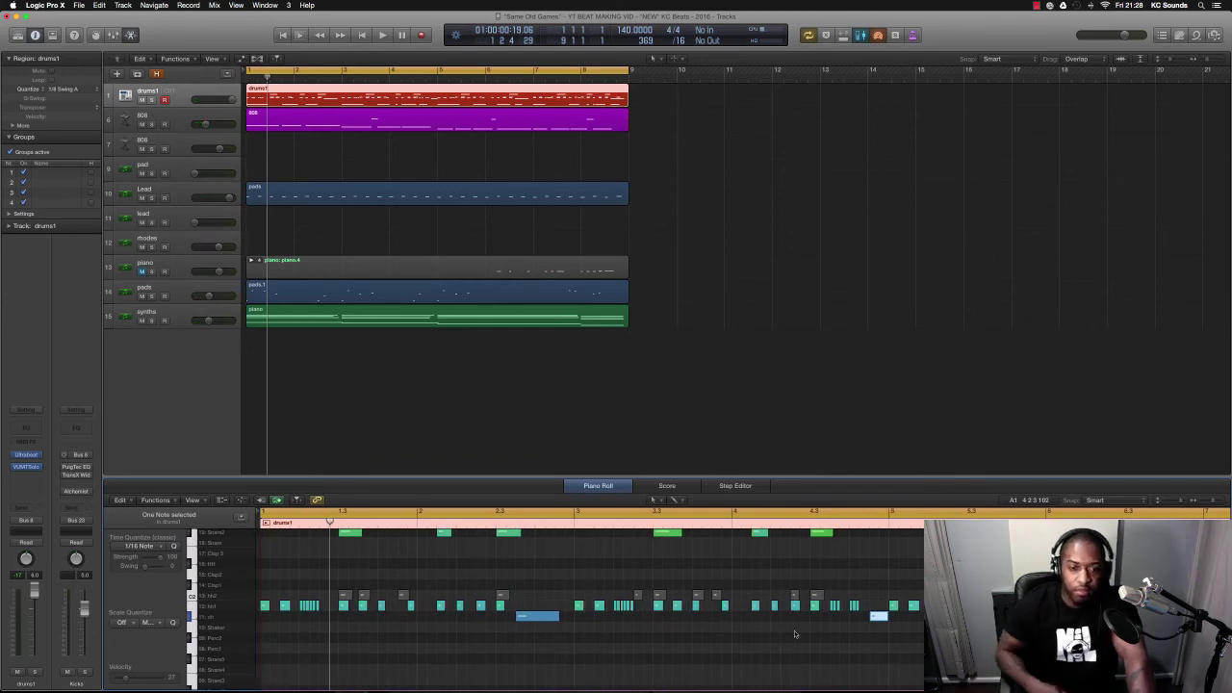
key(Return)
key(space)
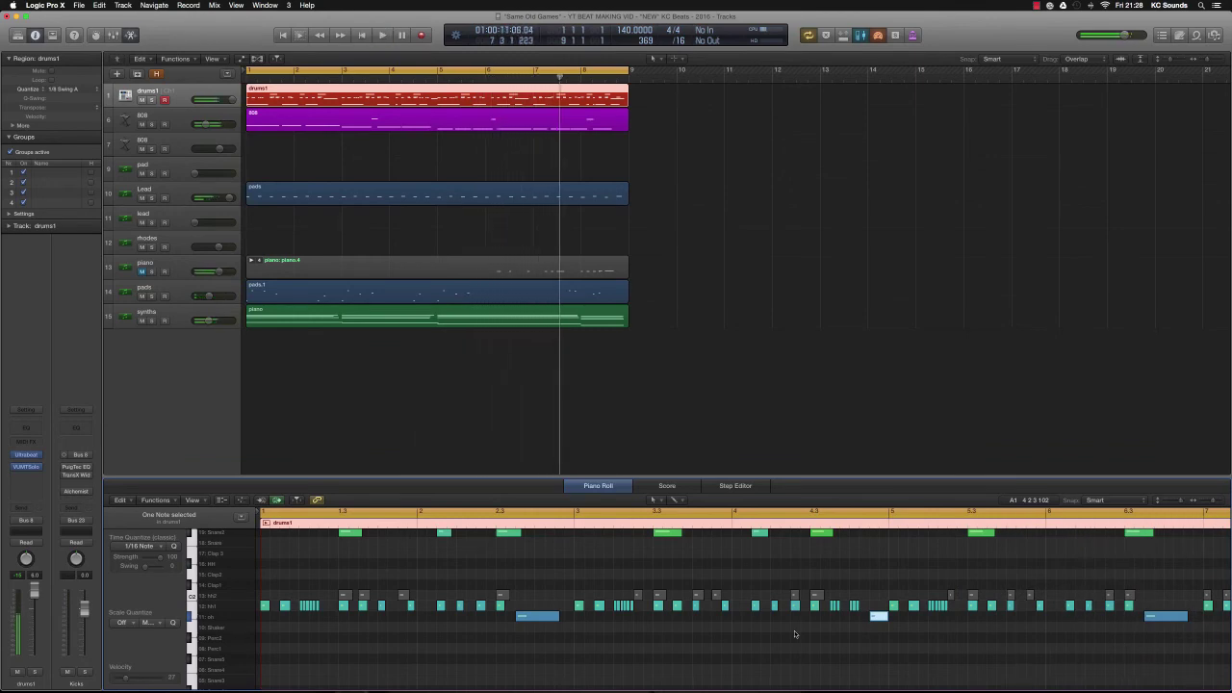
scroll(1063, 623, right, 3)
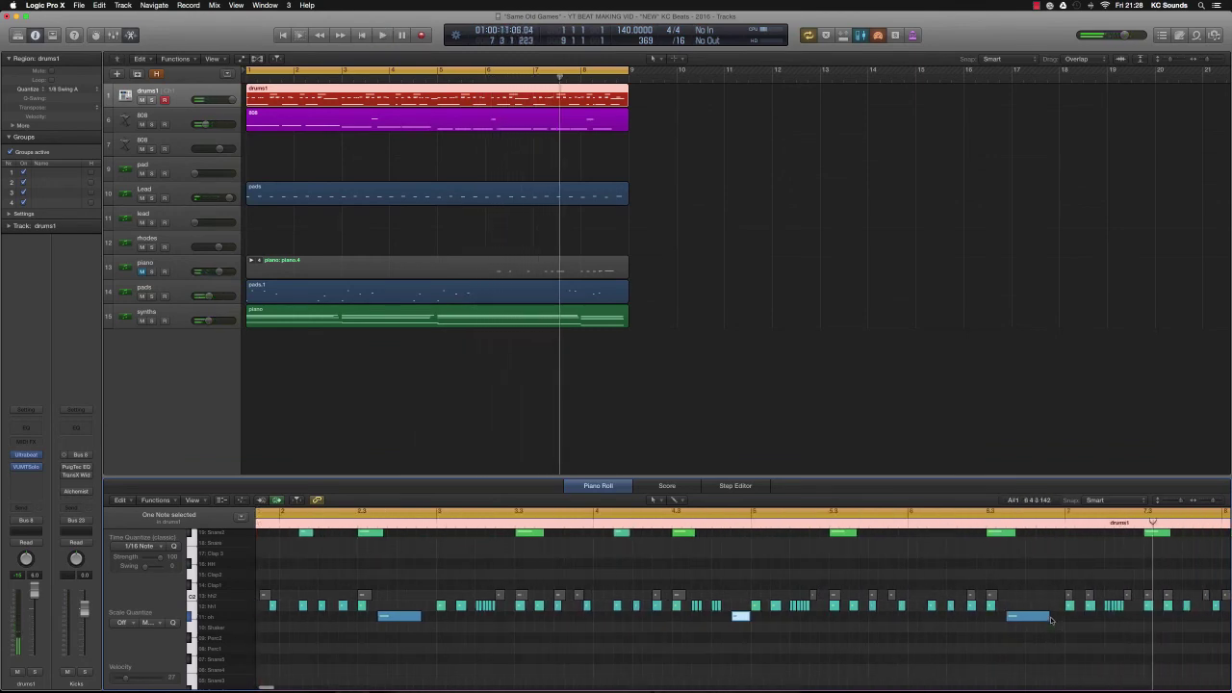
mouse_move(1049, 617)
mouse_down()
mouse_move(1027, 618)
mouse_move(1051, 618)
mouse_up()
scroll(1040, 626, down, 3)
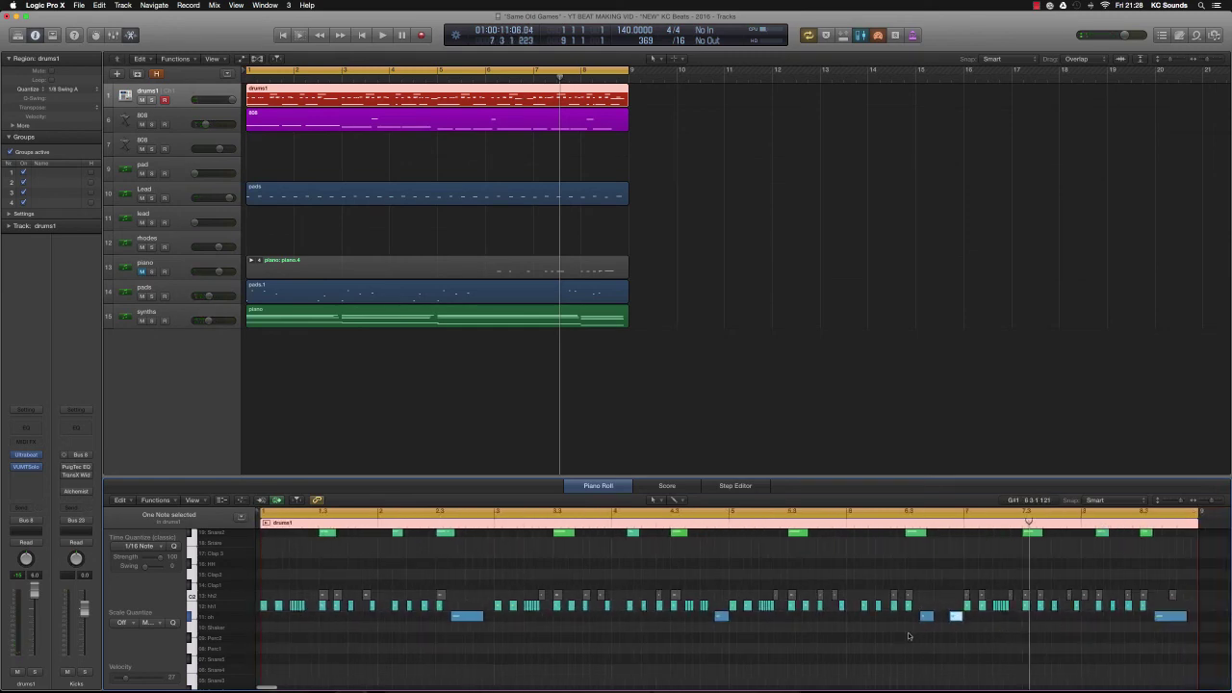
key(space)
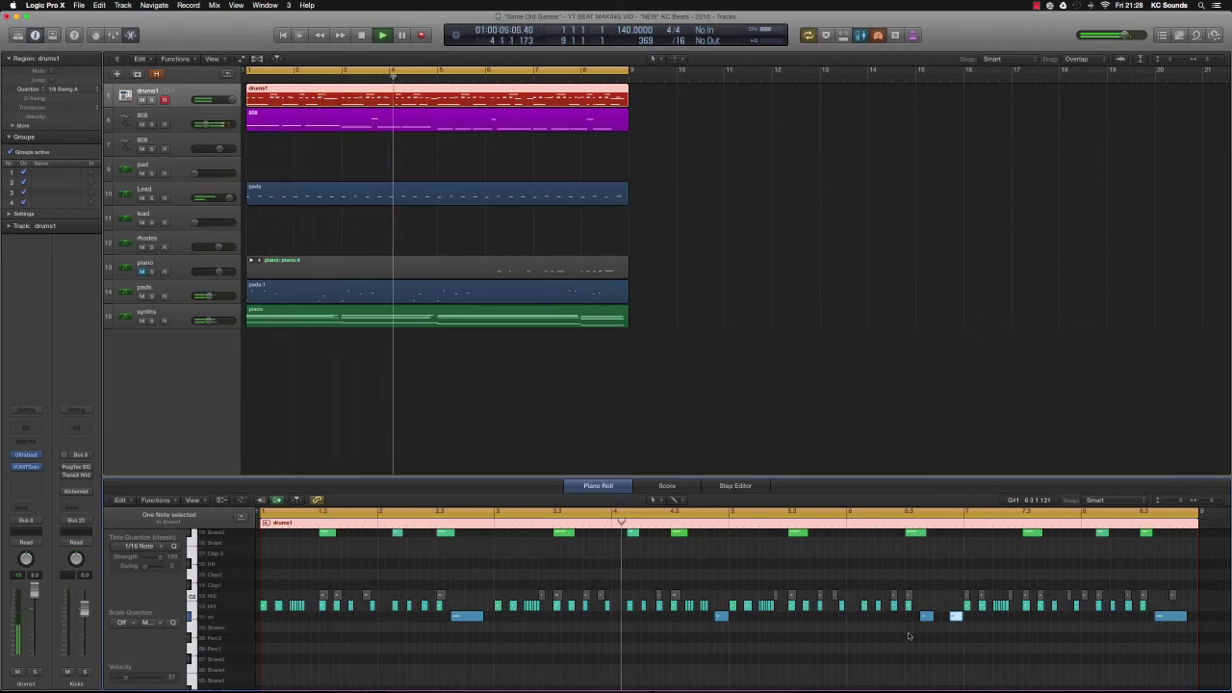
key(space)
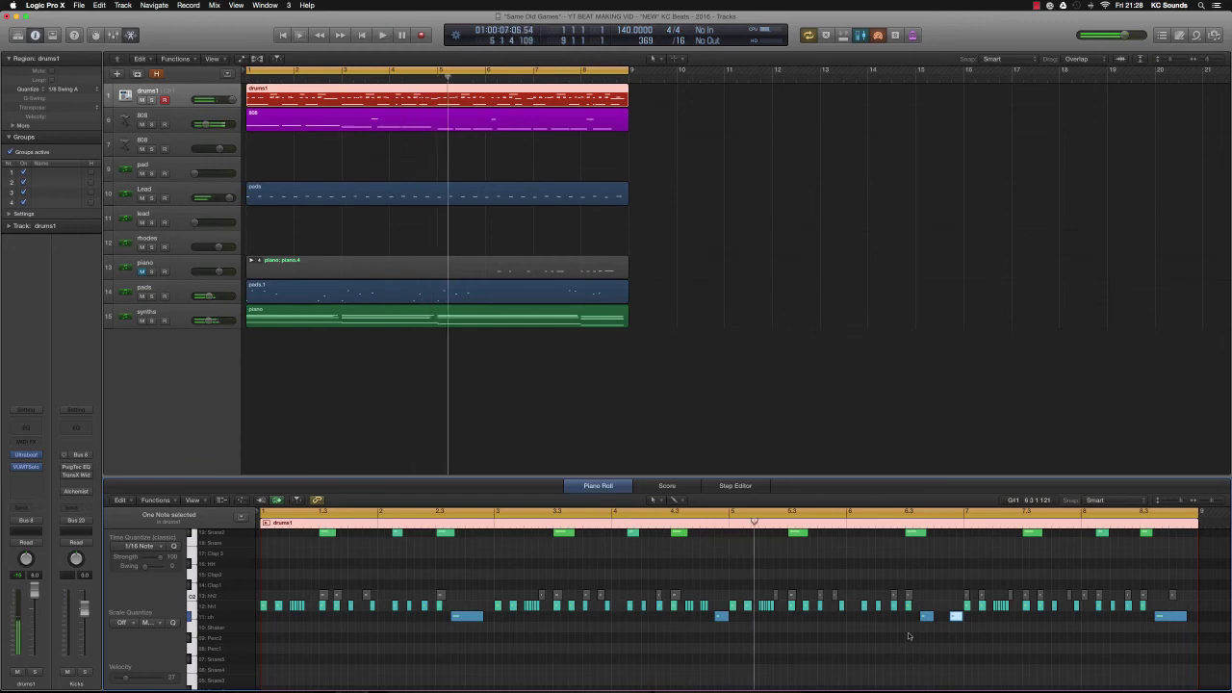
key(Return)
key(space)
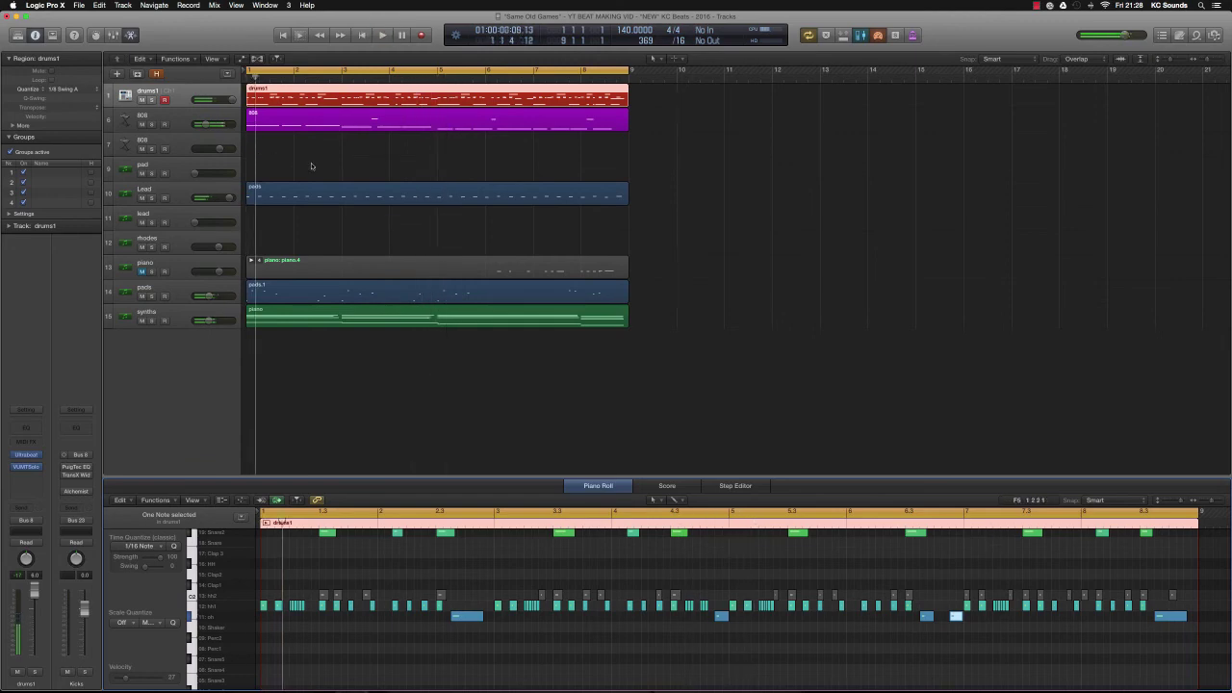
In the 808 region, shorten the note near 7.3 and copy the short high note from bar 8 into the gap after it.
scroll(312, 166, up, 5)
key(space)
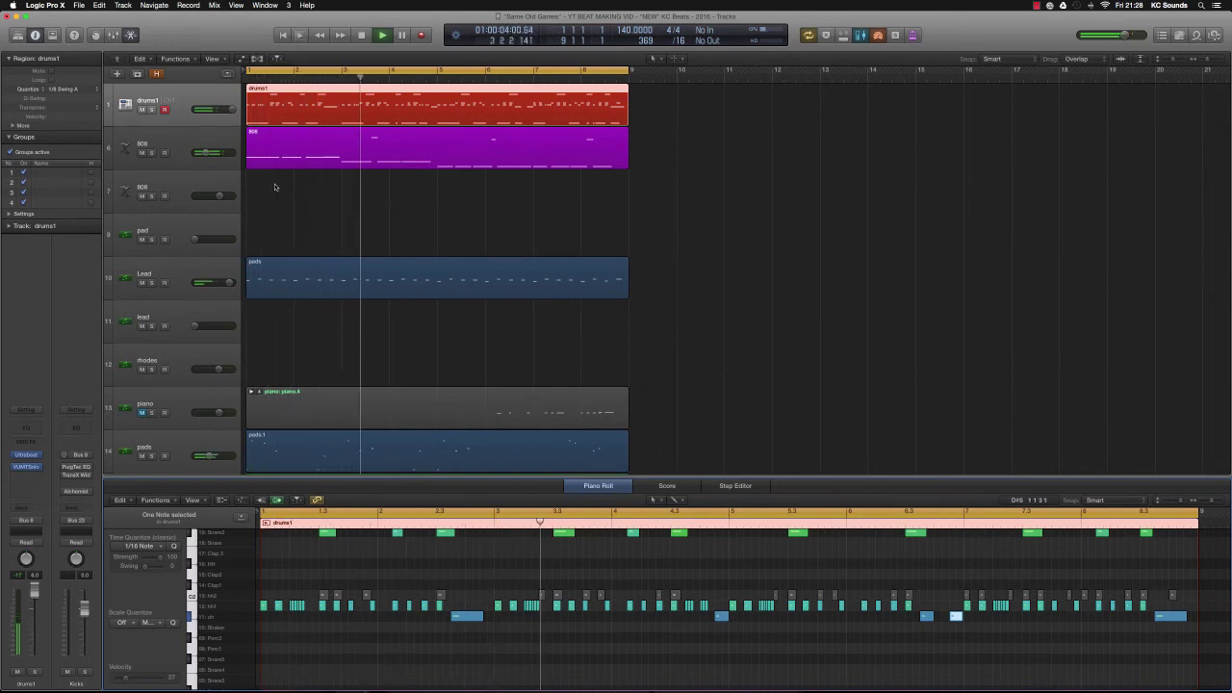
key(space)
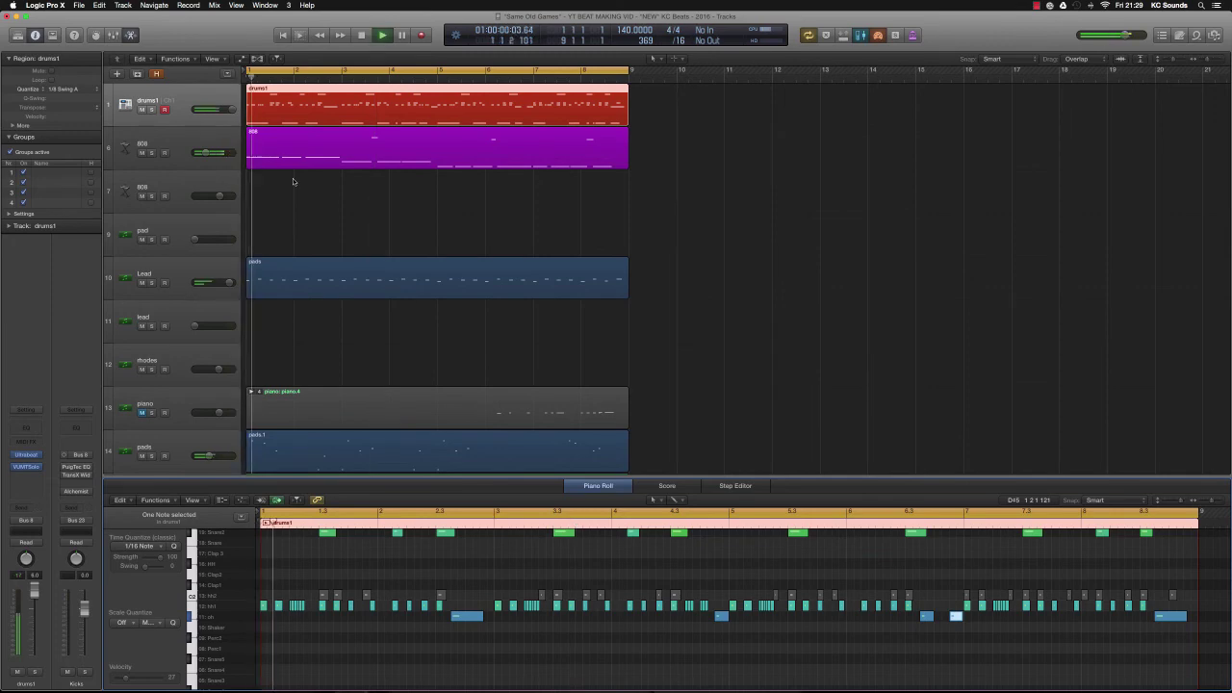
scroll(330, 196, up, 5)
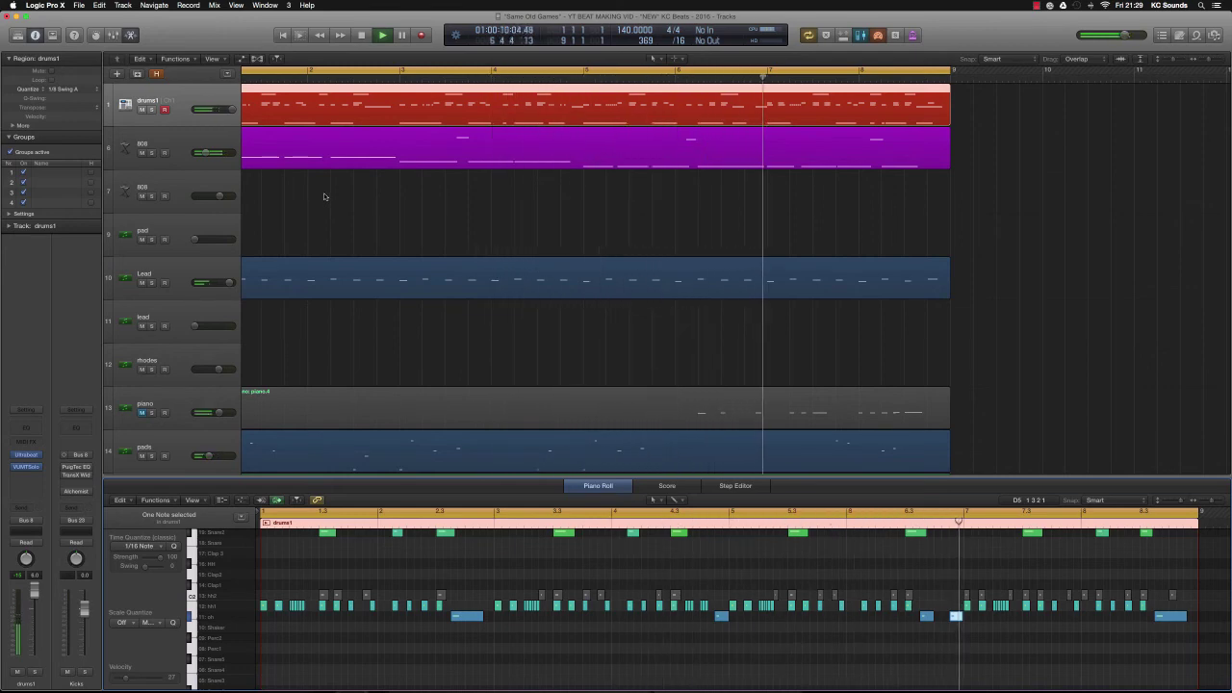
click(798, 166)
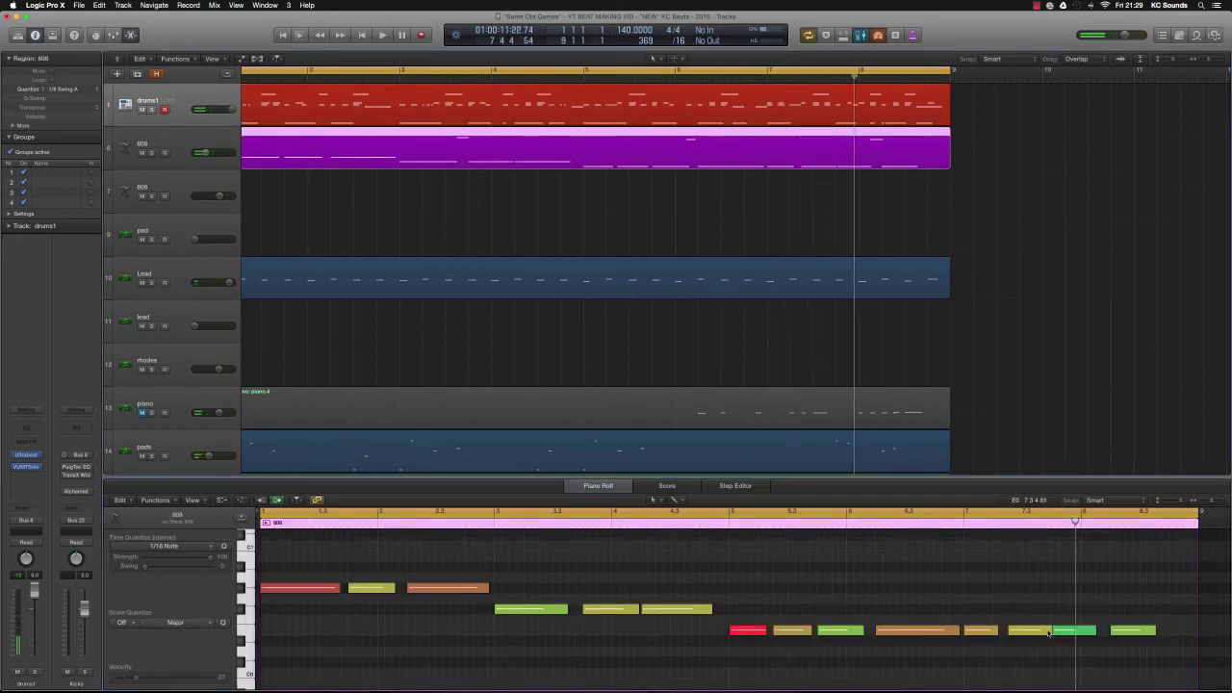
drag(1041, 630, 1004, 632)
scroll(1048, 588, down, 5)
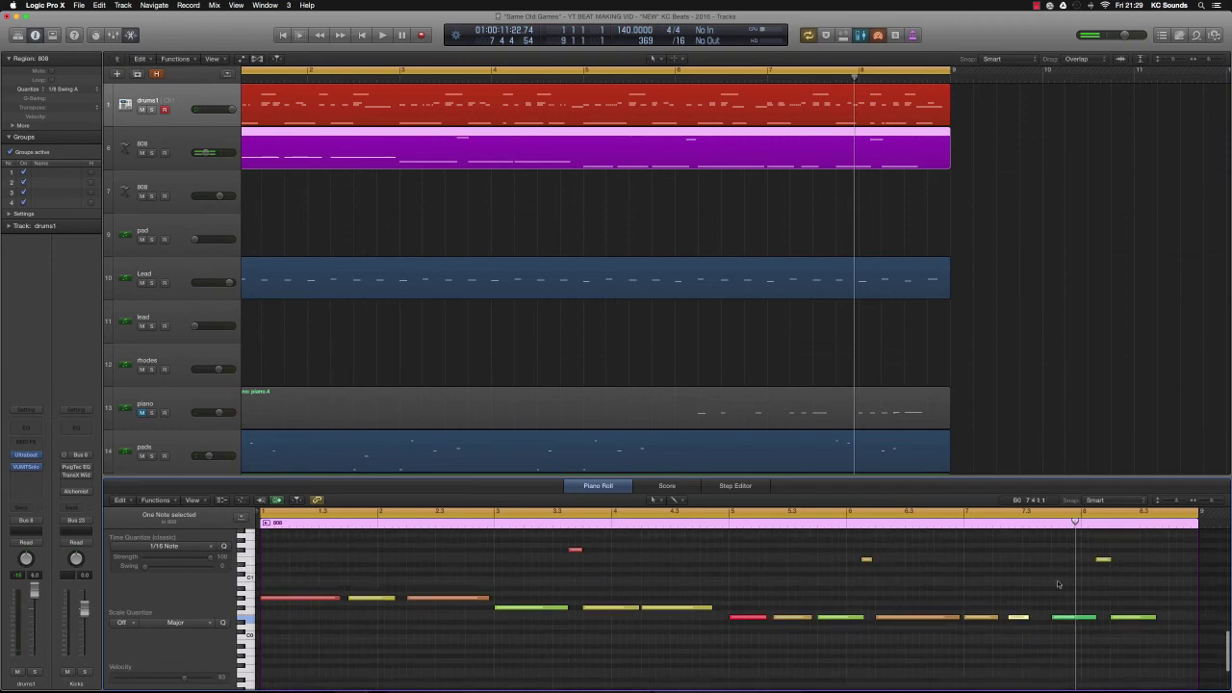
drag(1104, 562, 1045, 560)
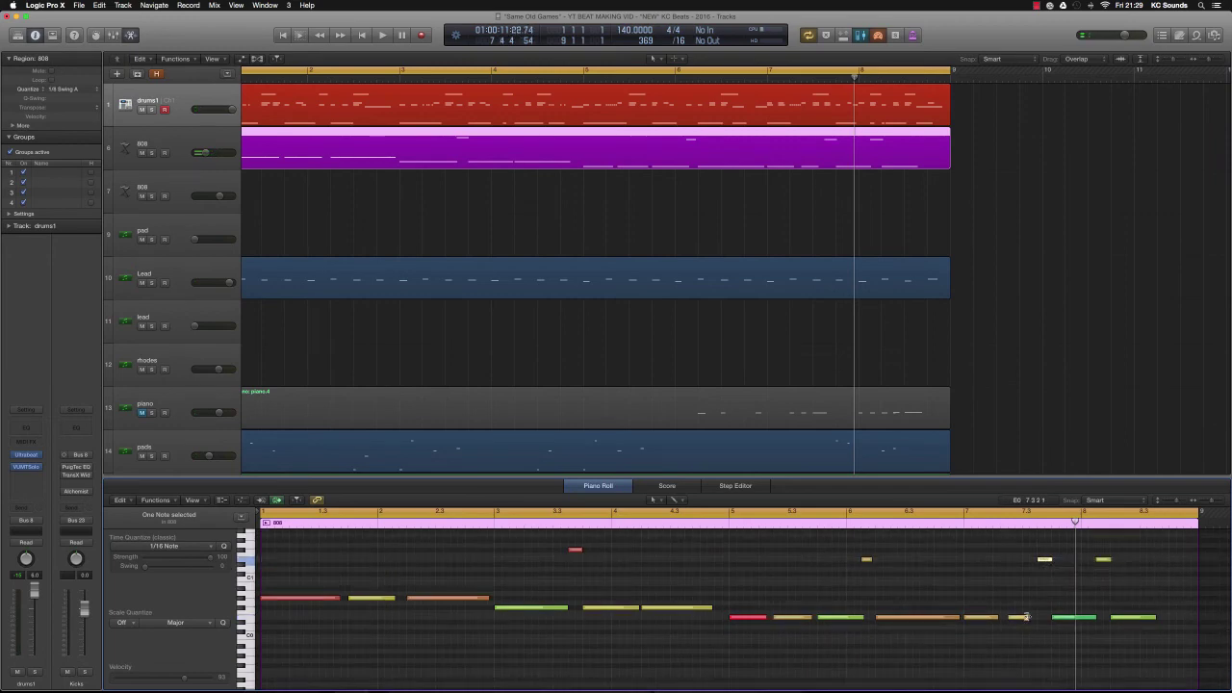
drag(1027, 617, 1033, 617)
key(space)
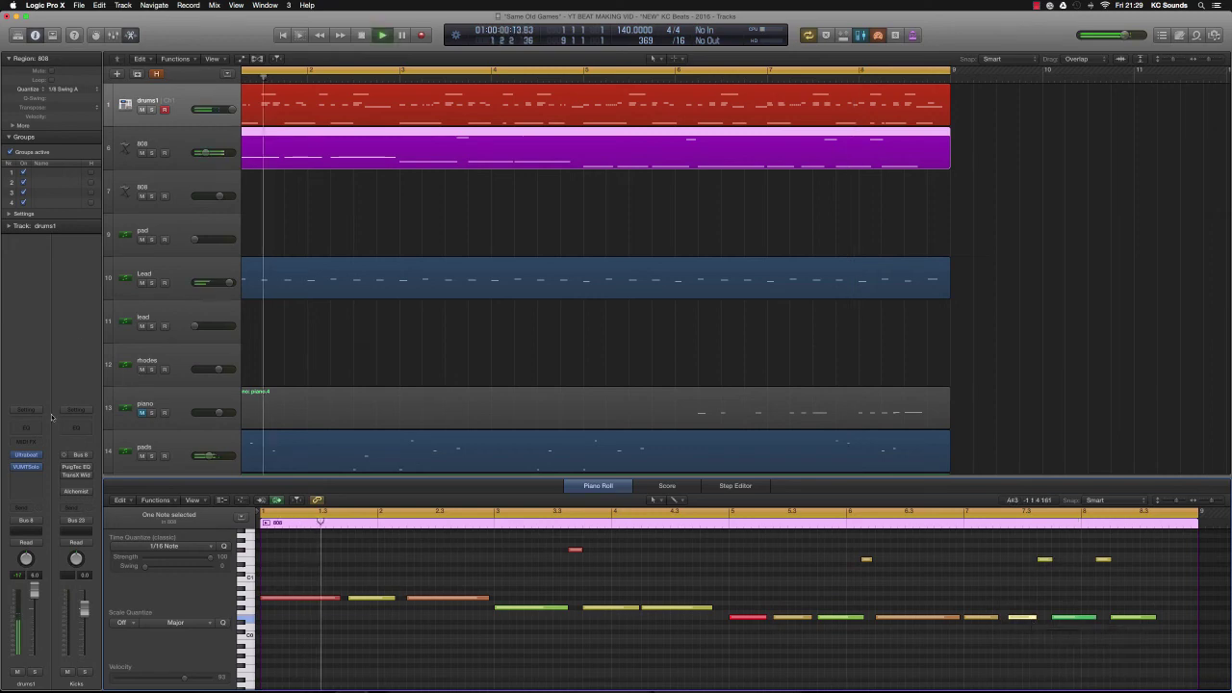
Raise the 808 track's volume to about -10.8 dB and check its EXS24 instrument during playback.
click(191, 140)
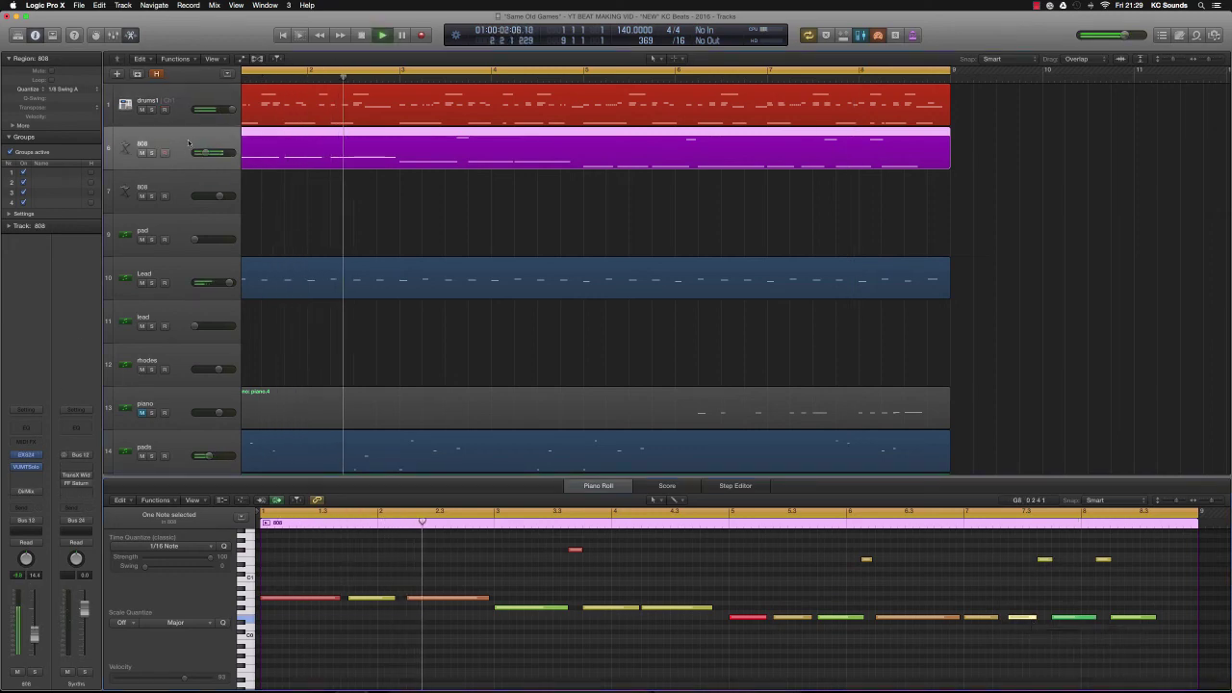
click(26, 455)
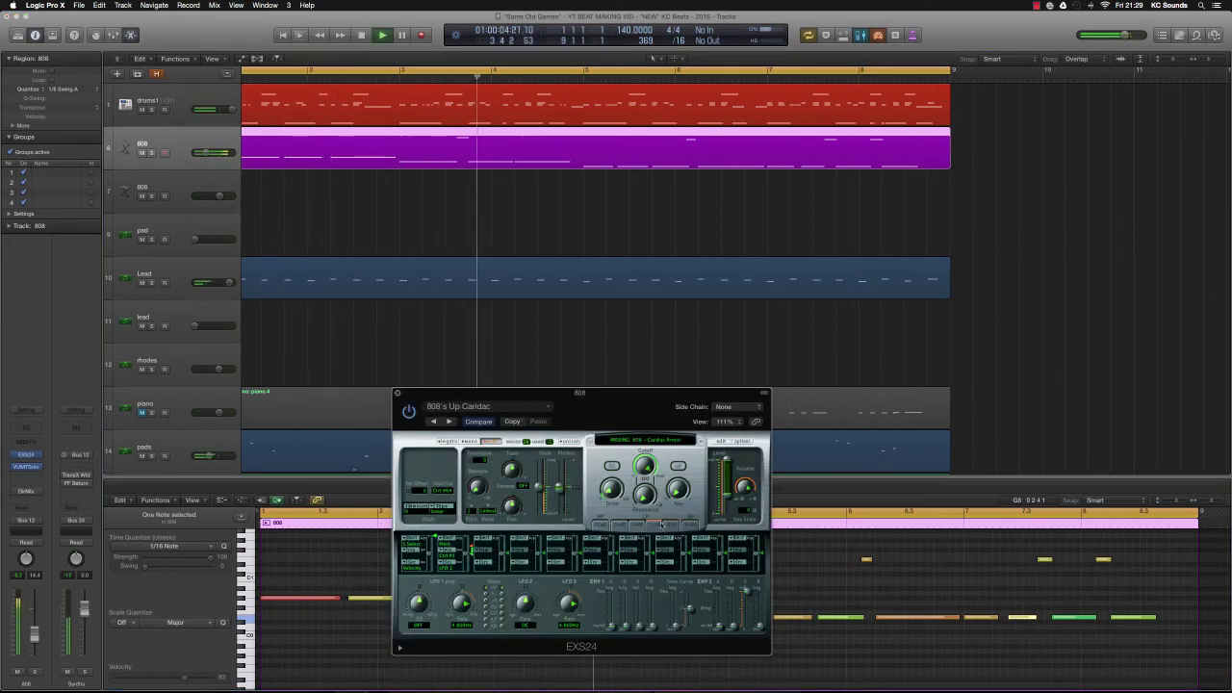
drag(648, 401, 717, 408)
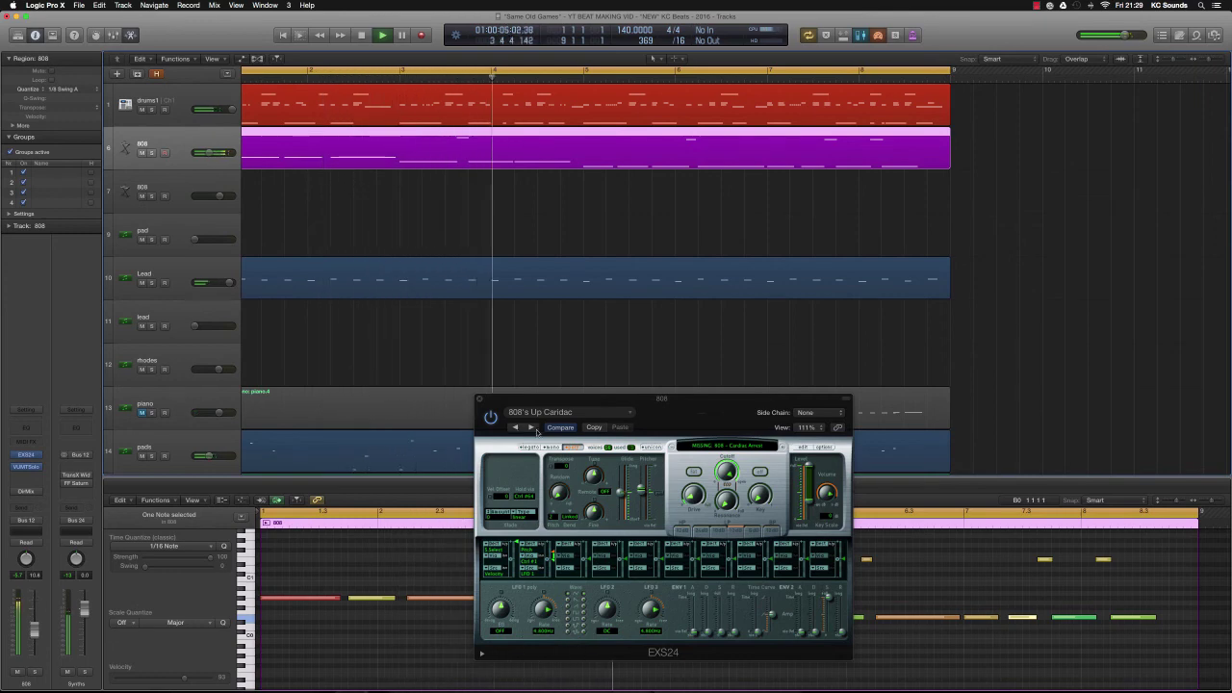
click(480, 401)
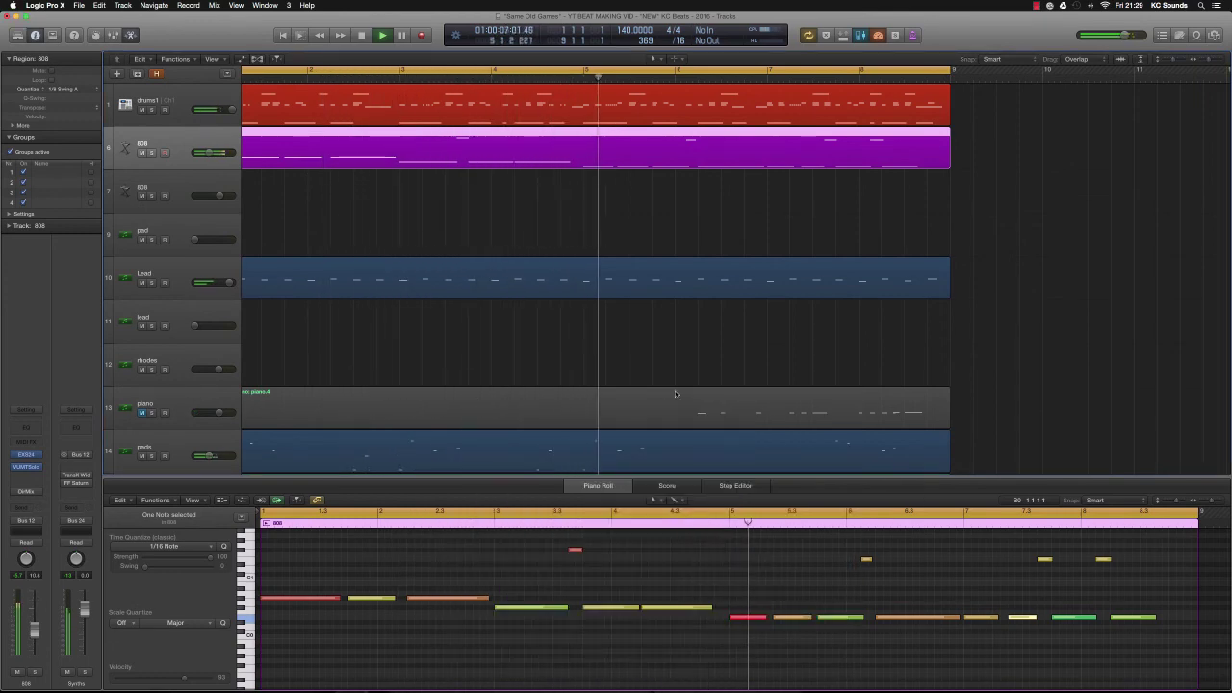
Lengthen the last 808 note of bar 4 slightly toward bar 5 and audition the result.
drag(717, 609, 721, 608)
click(25, 456)
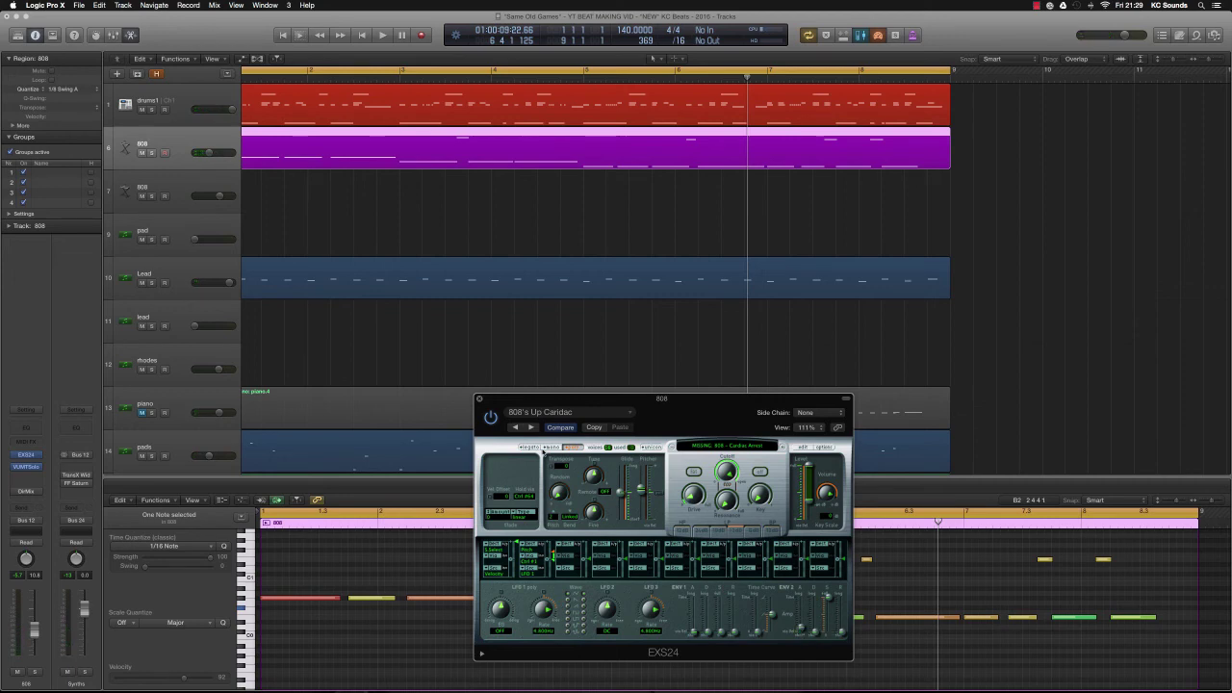
click(479, 401)
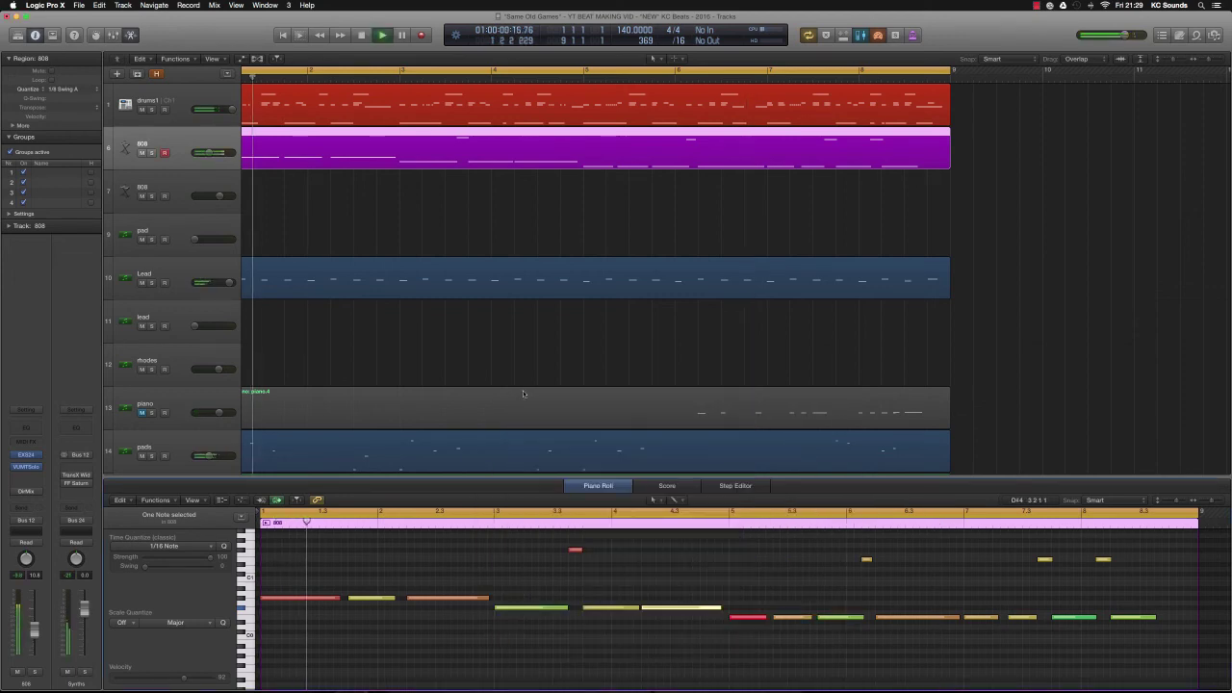
key(space)
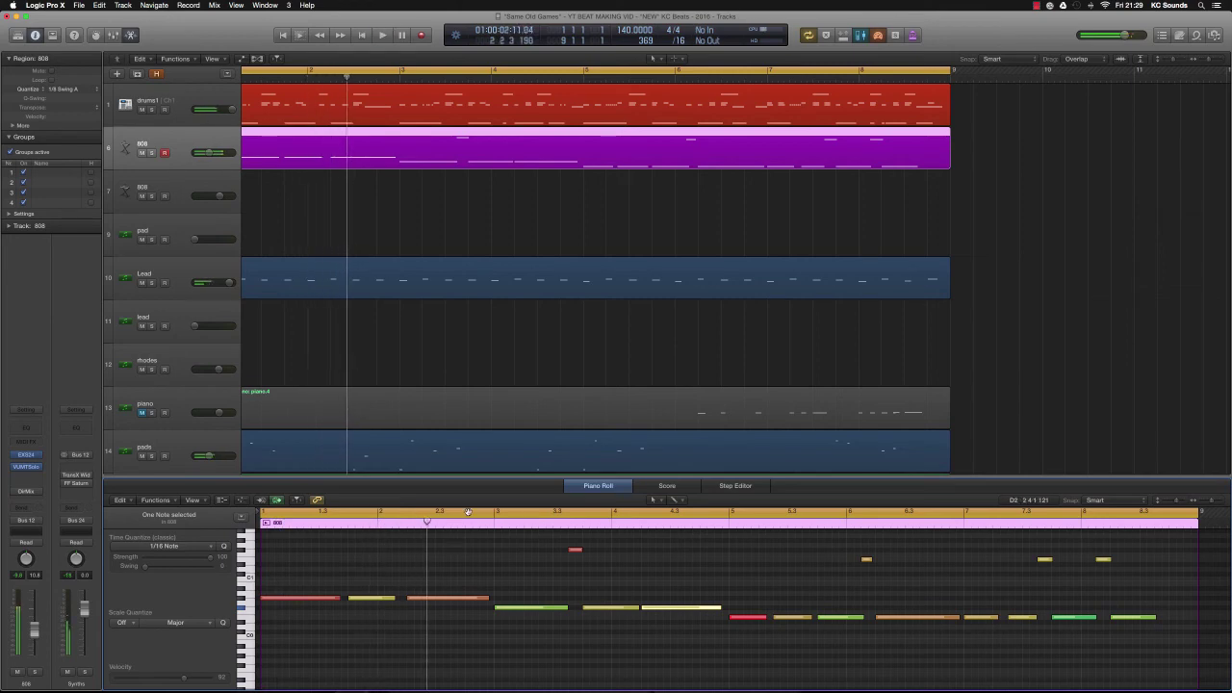
Set all notes in the 808 region to a uniform velocity of 102 and resume playback.
key(super+a)
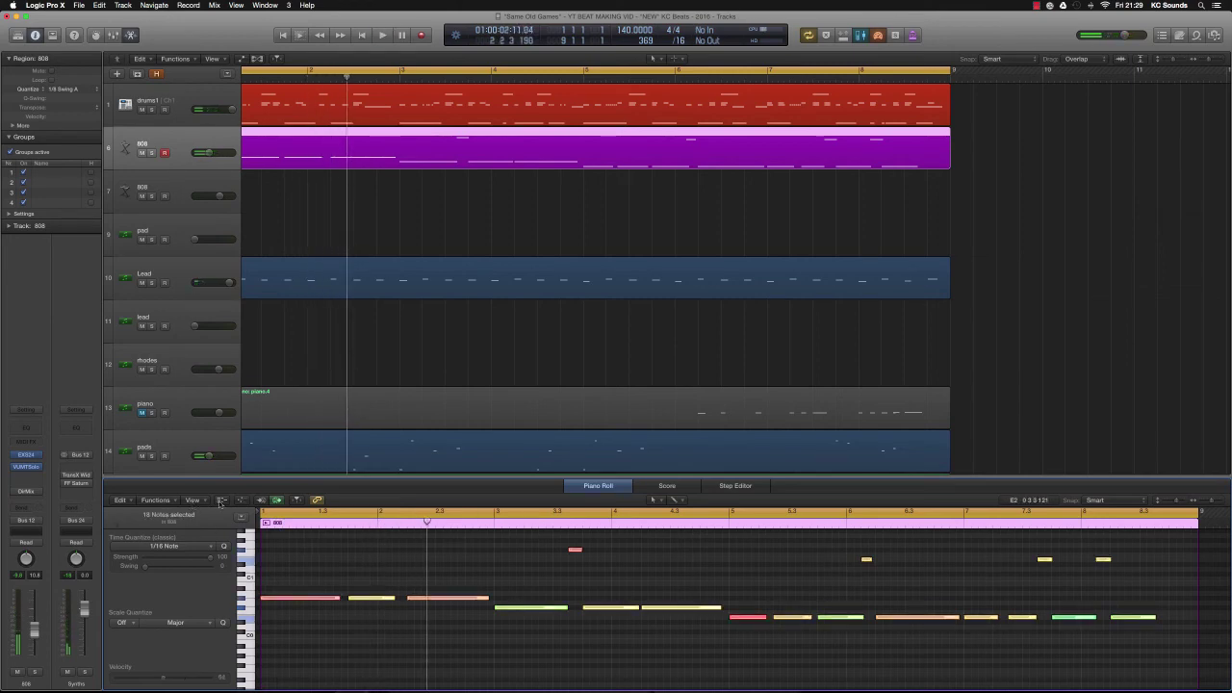
click(241, 500)
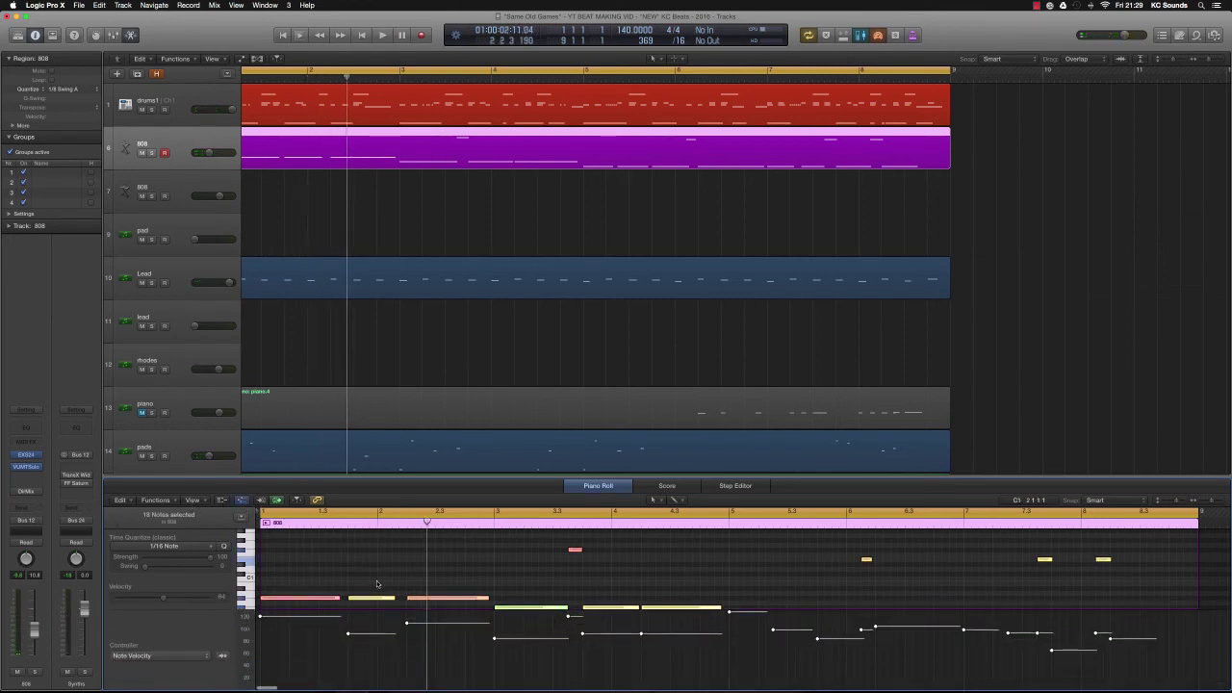
drag(819, 640, 820, 589)
drag(1063, 635, 1059, 611)
drag(877, 617, 856, 637)
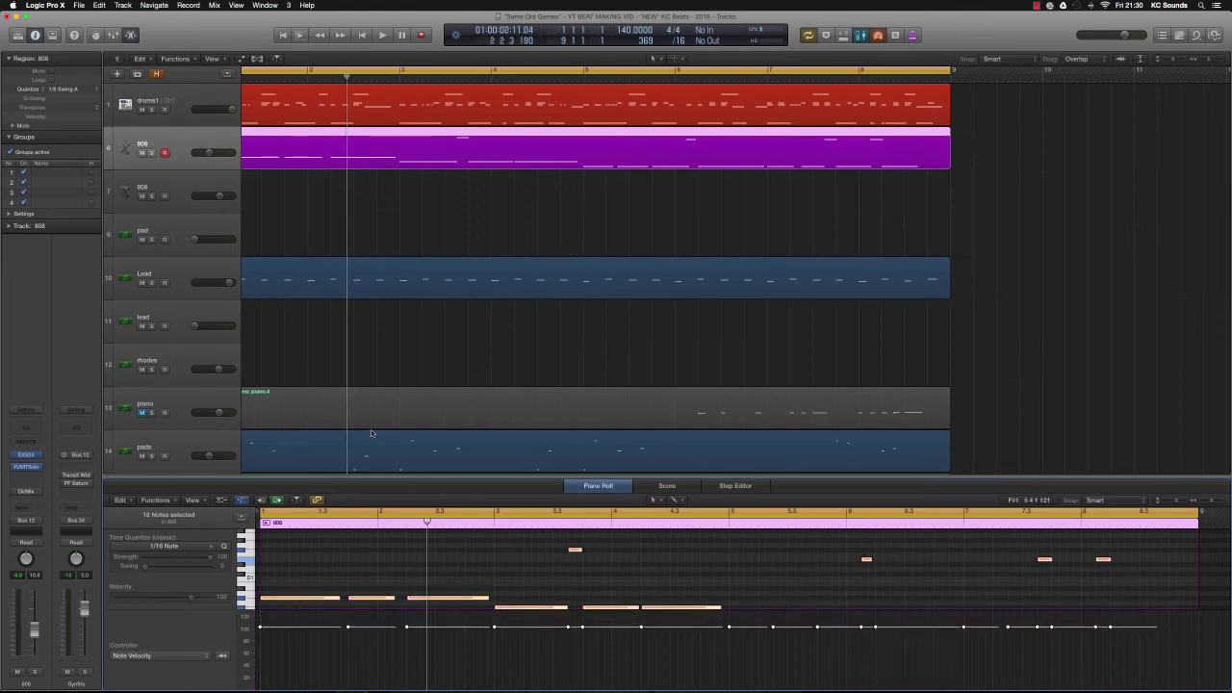
click(240, 498)
key(space)
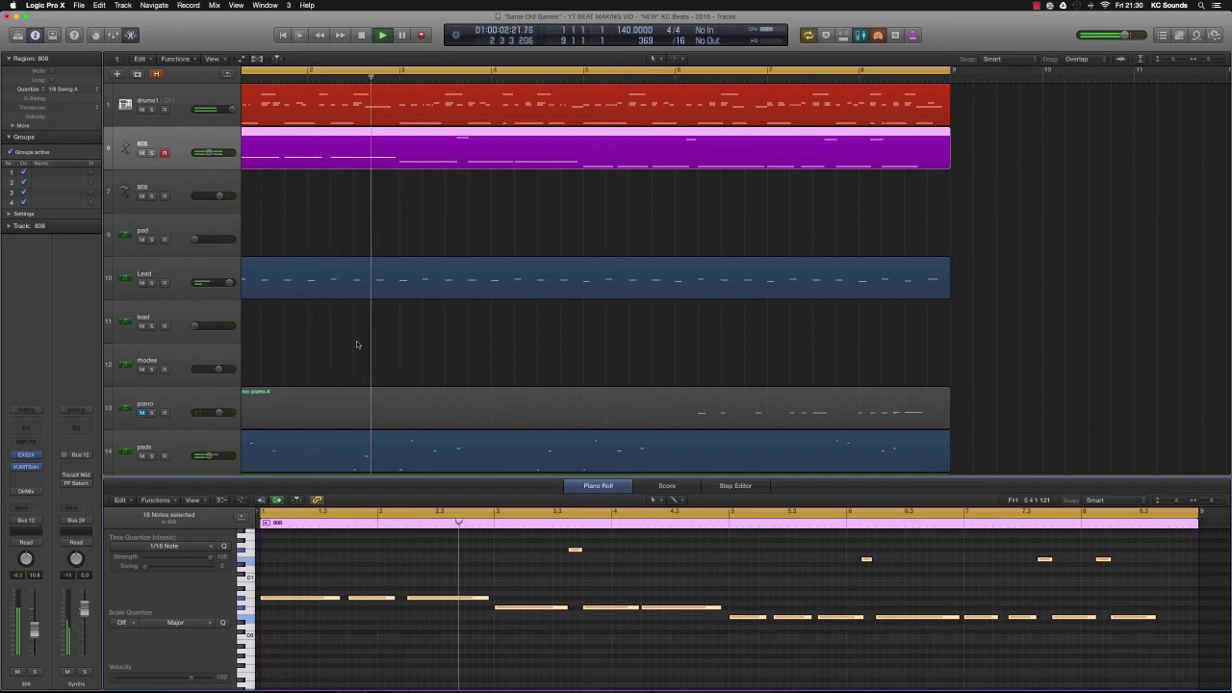
Switch the piano take folder to the piano.3 take, unmute the piano track, and select it.
scroll(271, 404, left, 2)
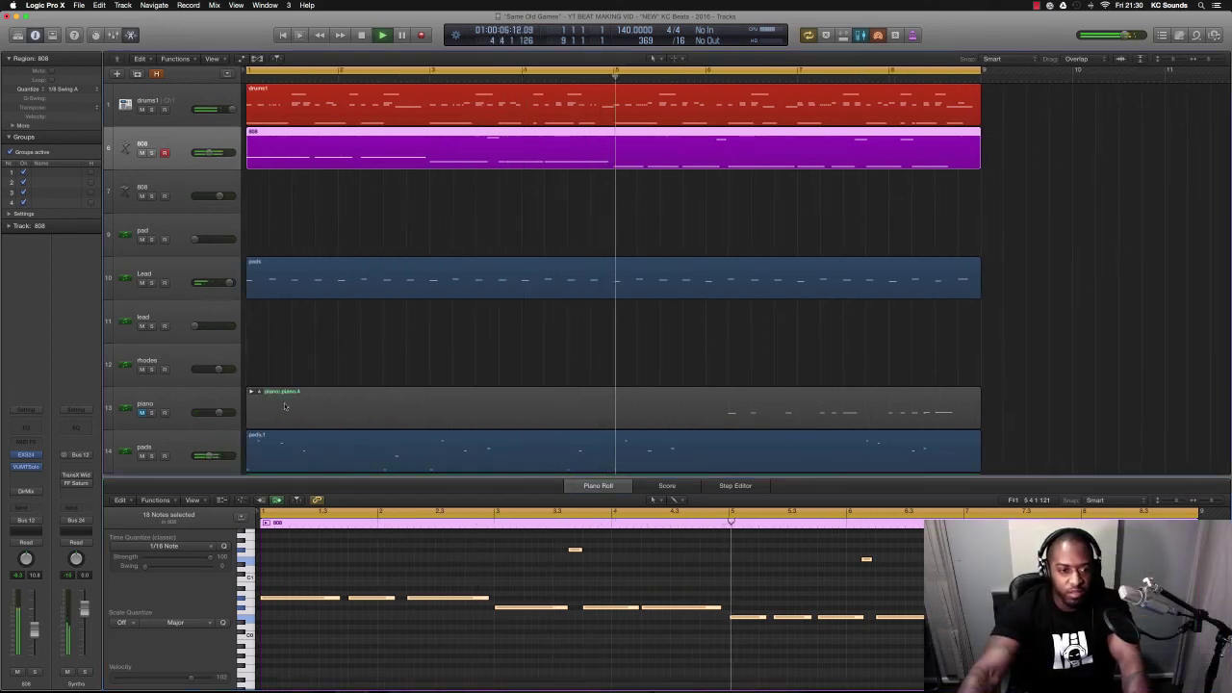
click(284, 405)
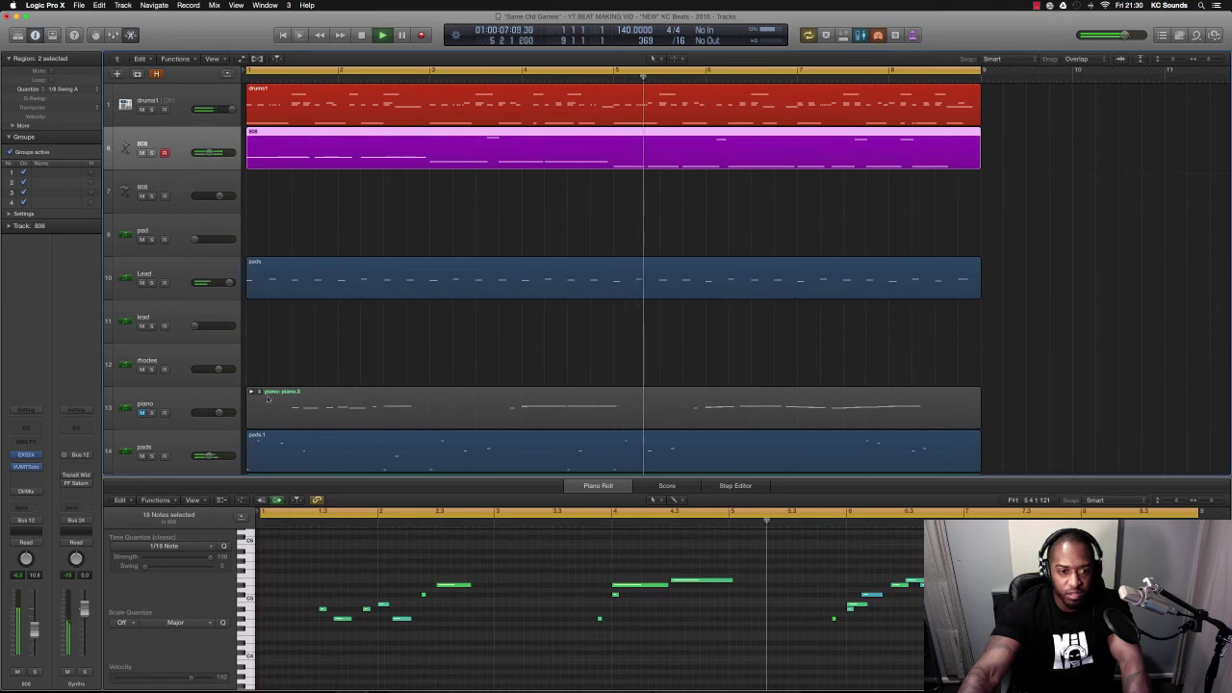
click(141, 414)
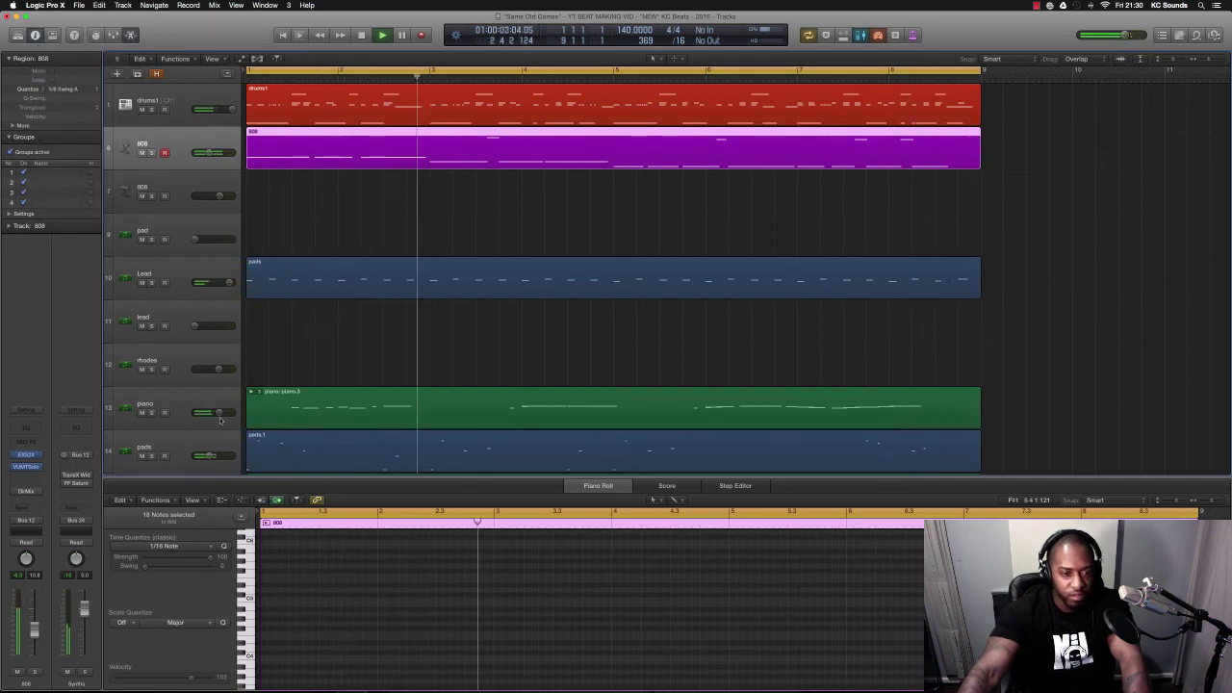
click(166, 403)
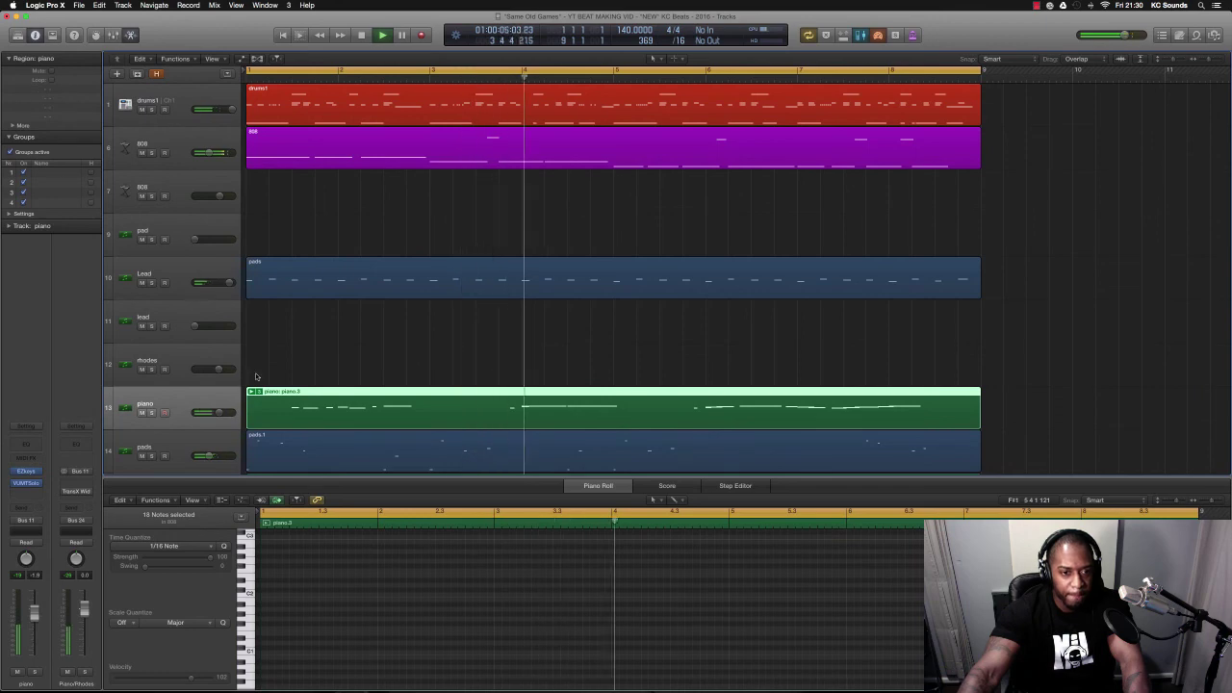
Copy the piano take folder to bar 12 on the same track.
click(258, 393)
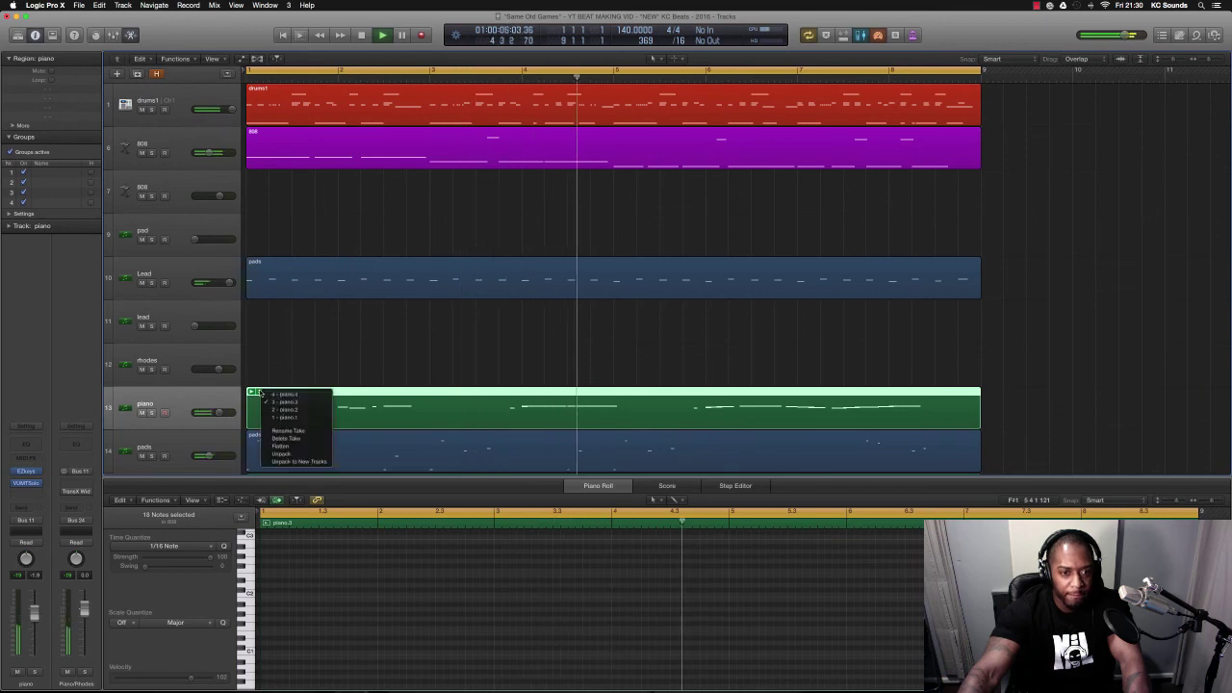
click(349, 355)
key(super+Left)
key(super+Left)
key(super+Left)
key(super+Left)
drag(336, 391, 585, 412)
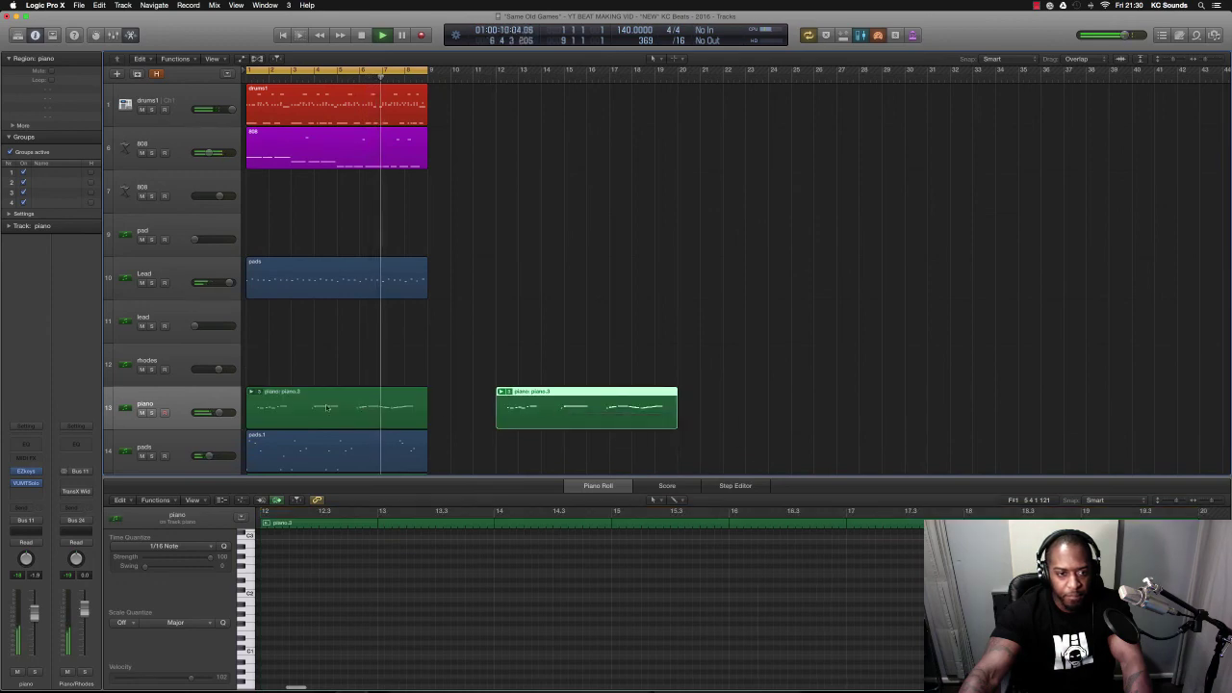
Flatten the piano take folder at bar 1 to its piano.3 take and select the resulting region.
click(260, 394)
click(256, 219)
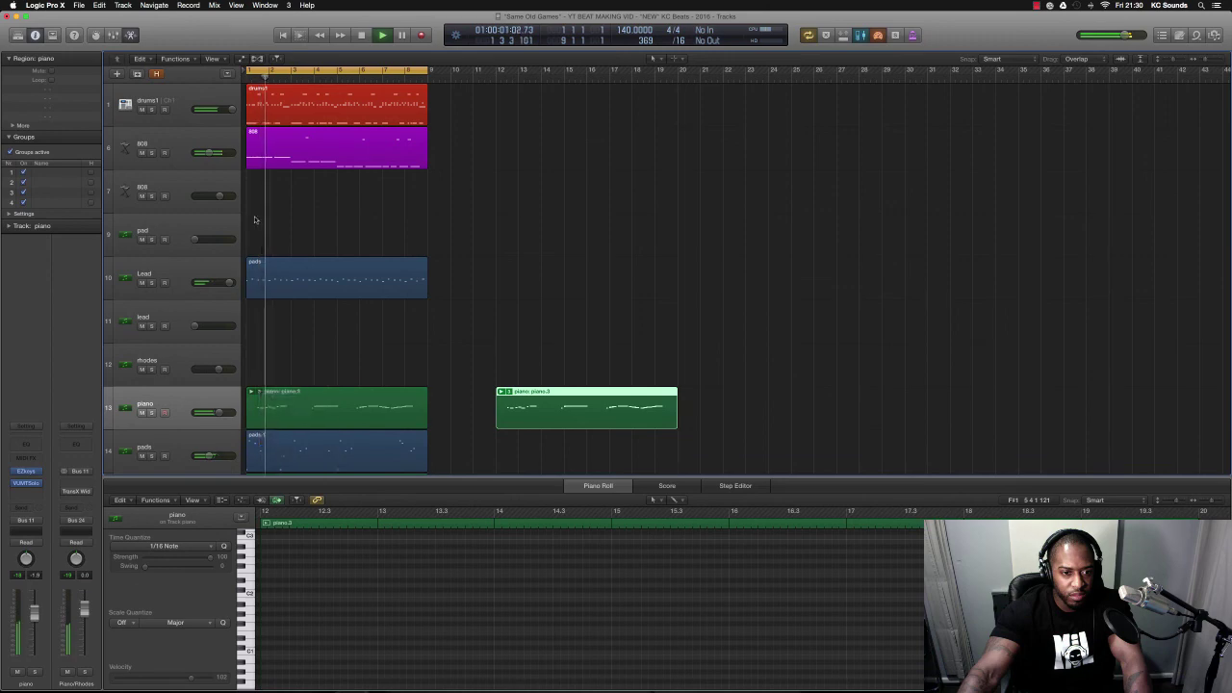
click(272, 391)
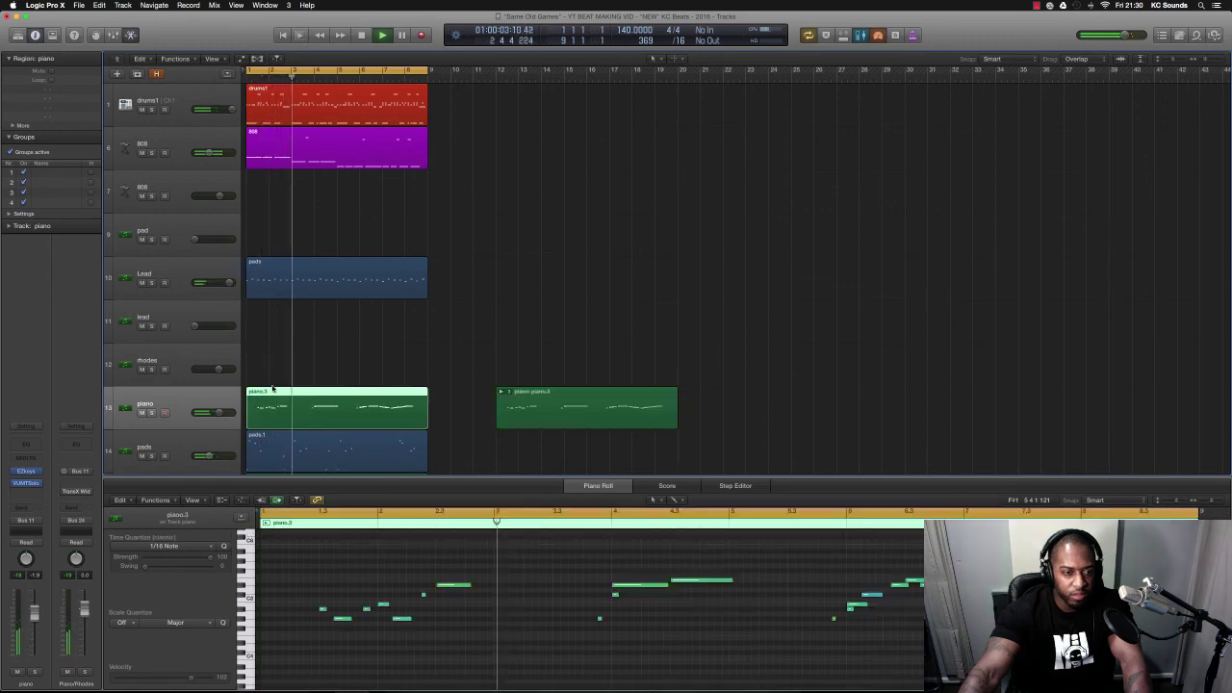
Set the quantize value of the piano.3 region at bar 1 to 1/16 Swing A.
click(69, 88)
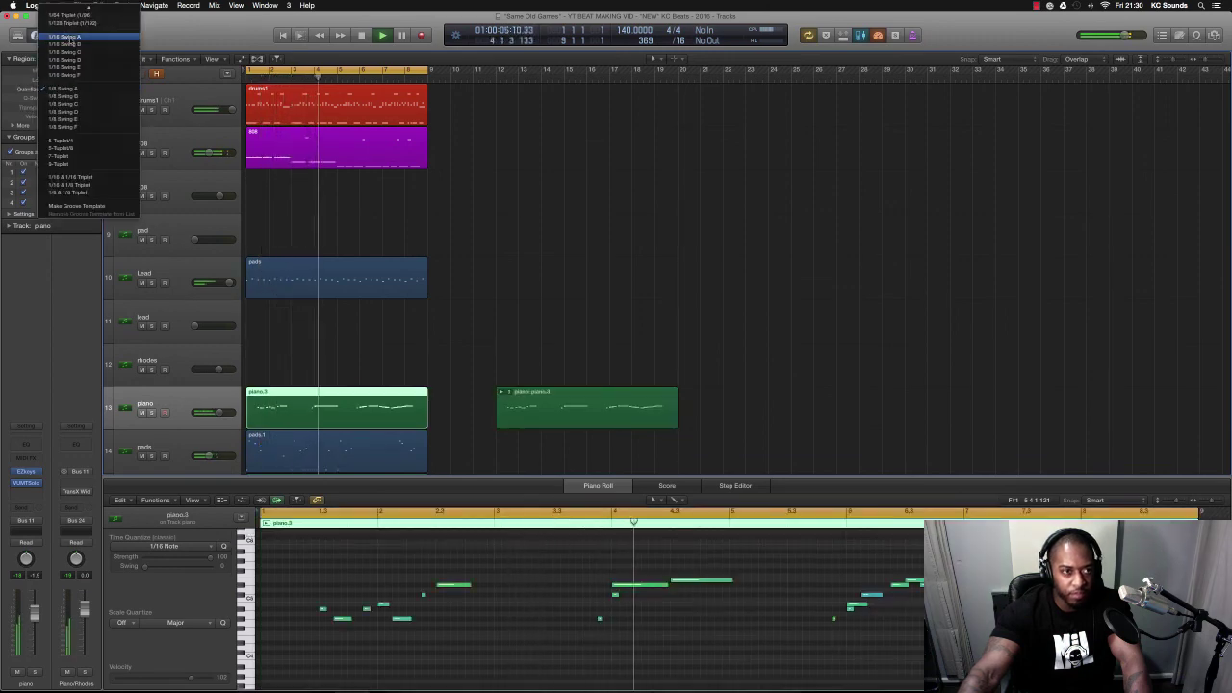
click(68, 38)
key(super+Right)
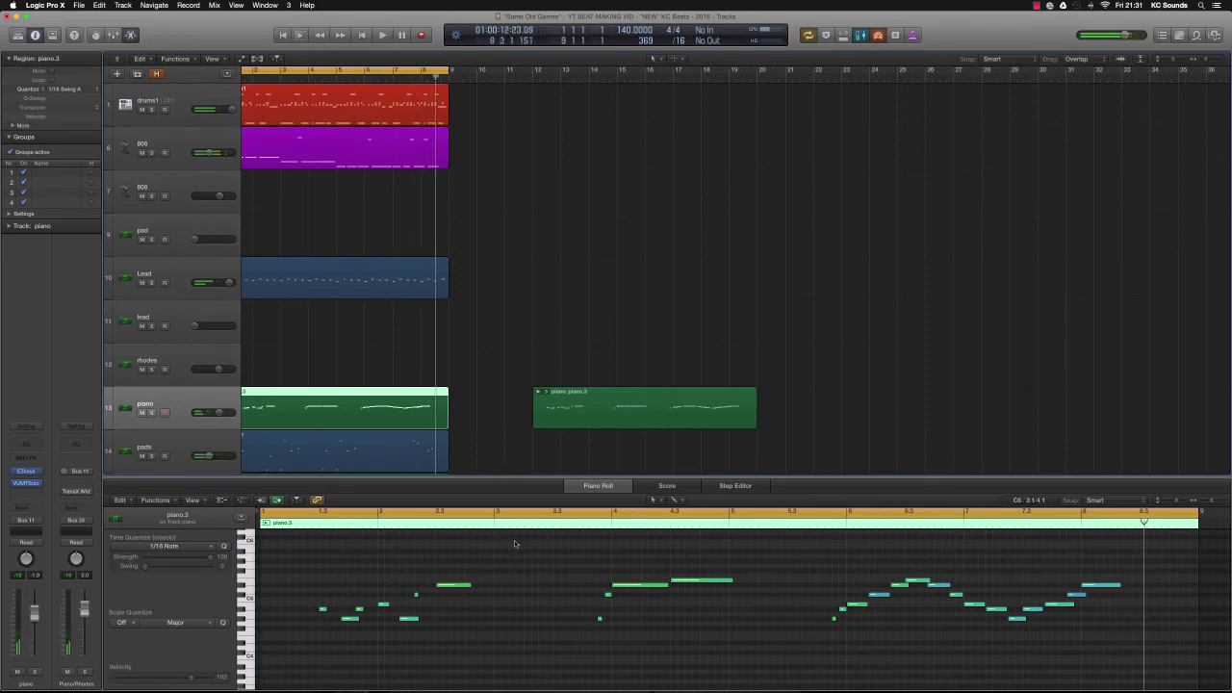
Select the run of piano.3 notes from just before bar 6 through bar 8 for editing, and bring the bar 4 notes into view.
scroll(516, 546, up, 5)
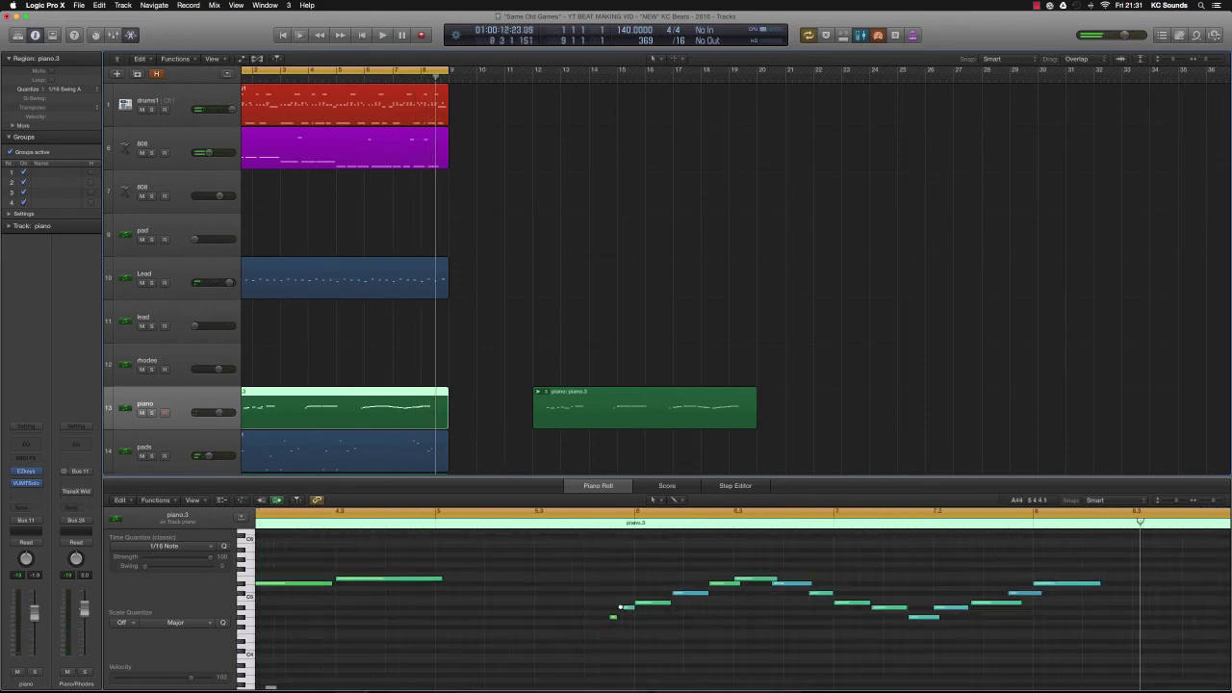
scroll(621, 608, up, 3)
key(super+Right)
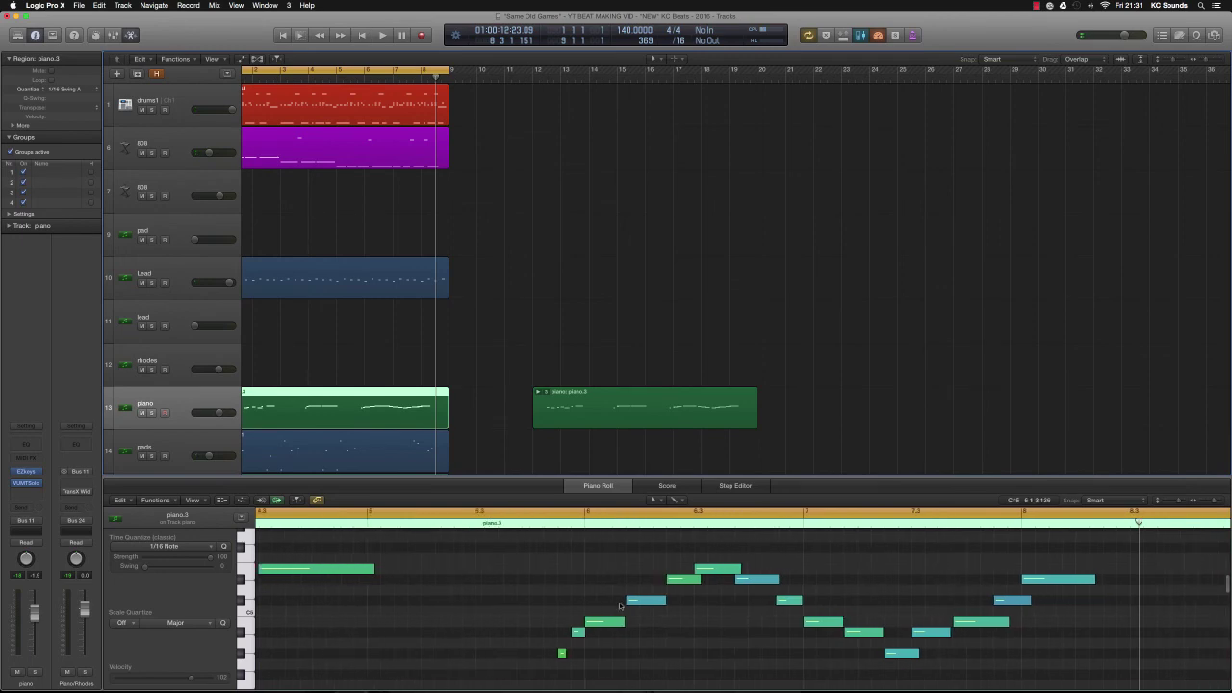
drag(537, 552, 1023, 638)
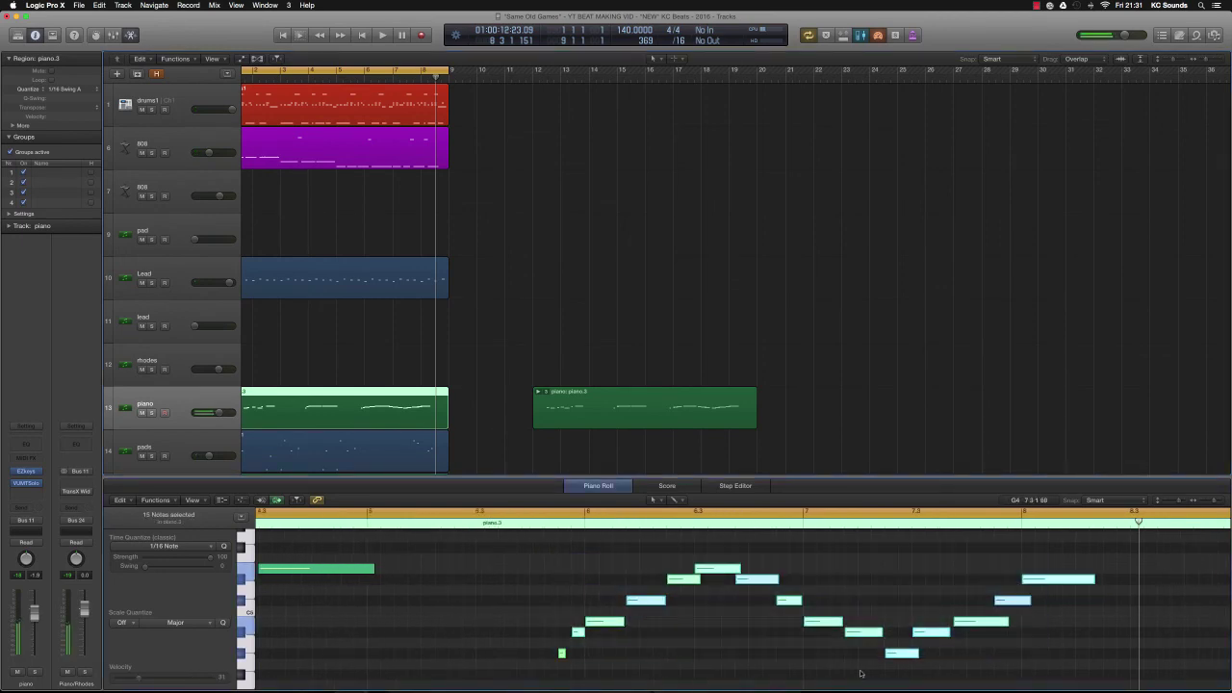
scroll(687, 628, left, 5)
scroll(683, 628, left, 3)
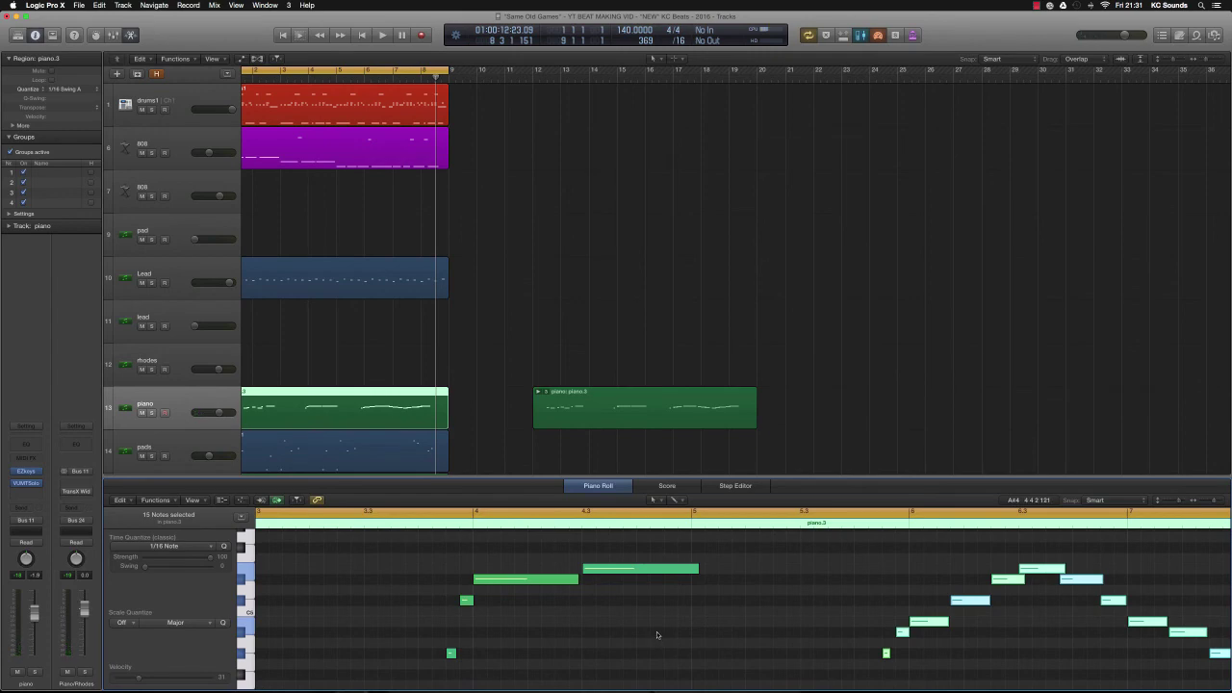
key(super+Up)
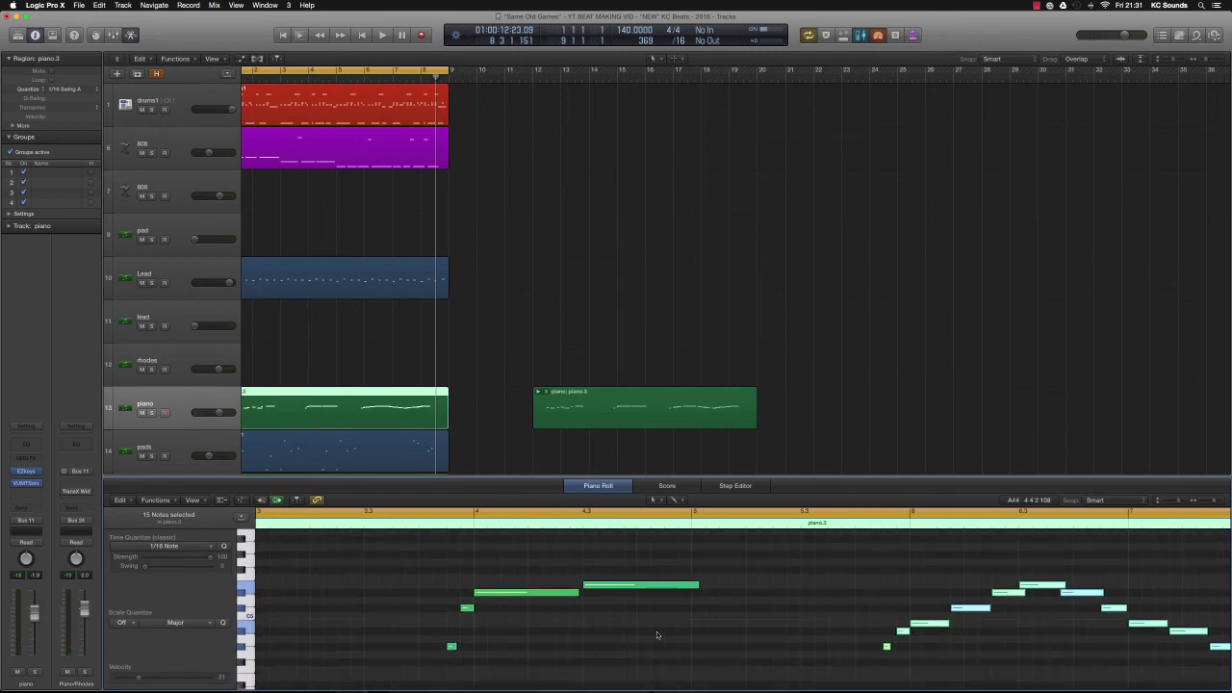
scroll(625, 628, left, 1)
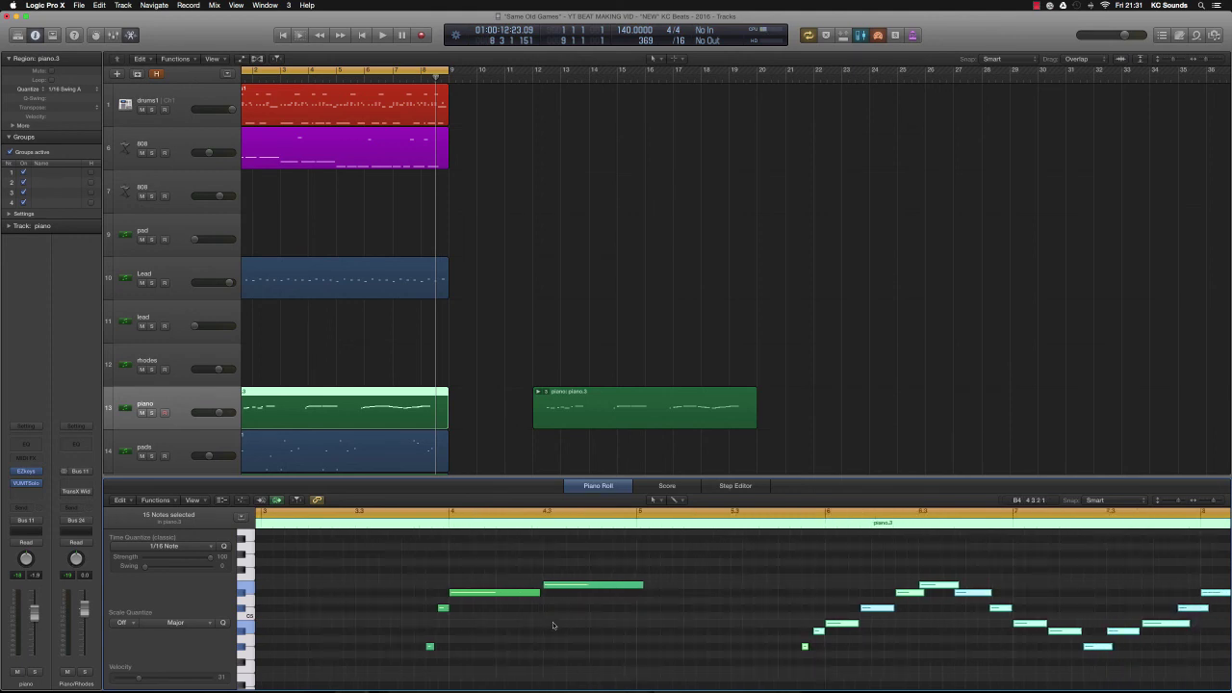
scroll(551, 623, left, 5)
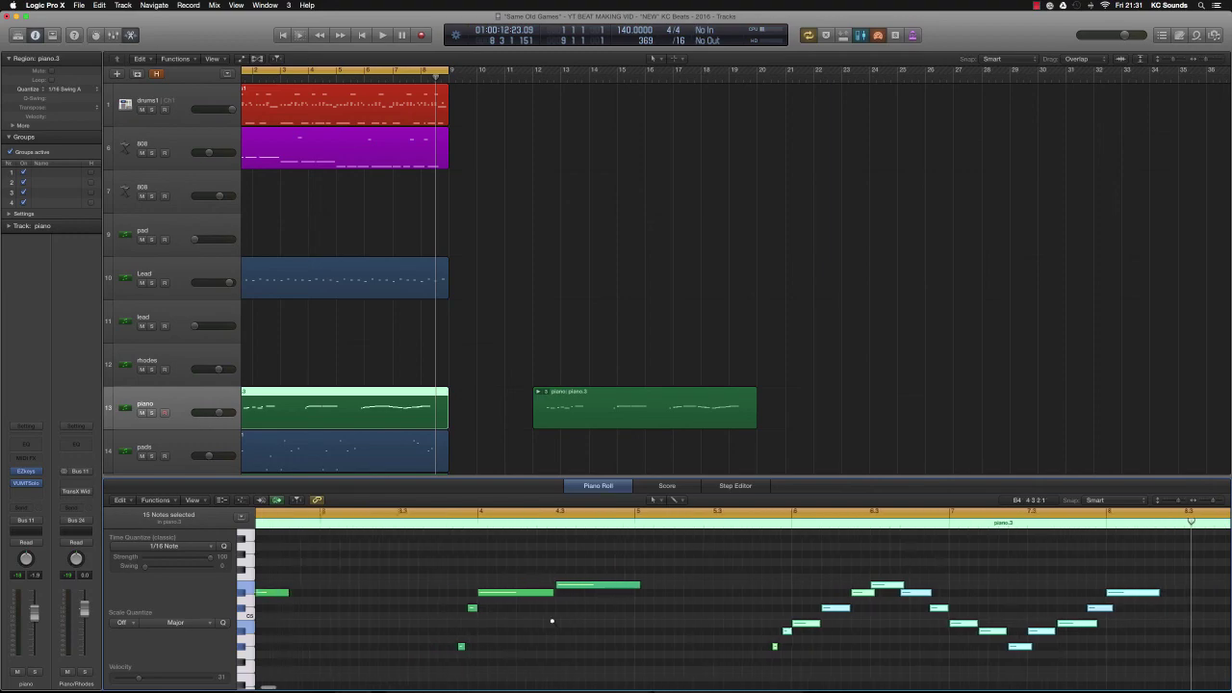